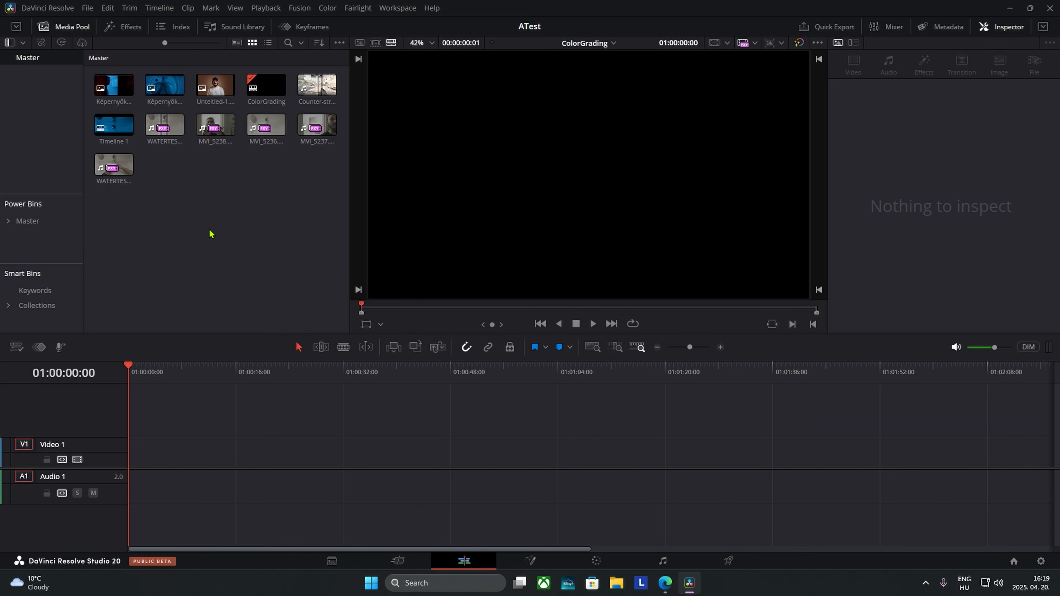
Mark in and out points around the hand-washing section of the last WATERTEST.MP4 clip and place that range at the timeline's start.
double_click(111, 165)
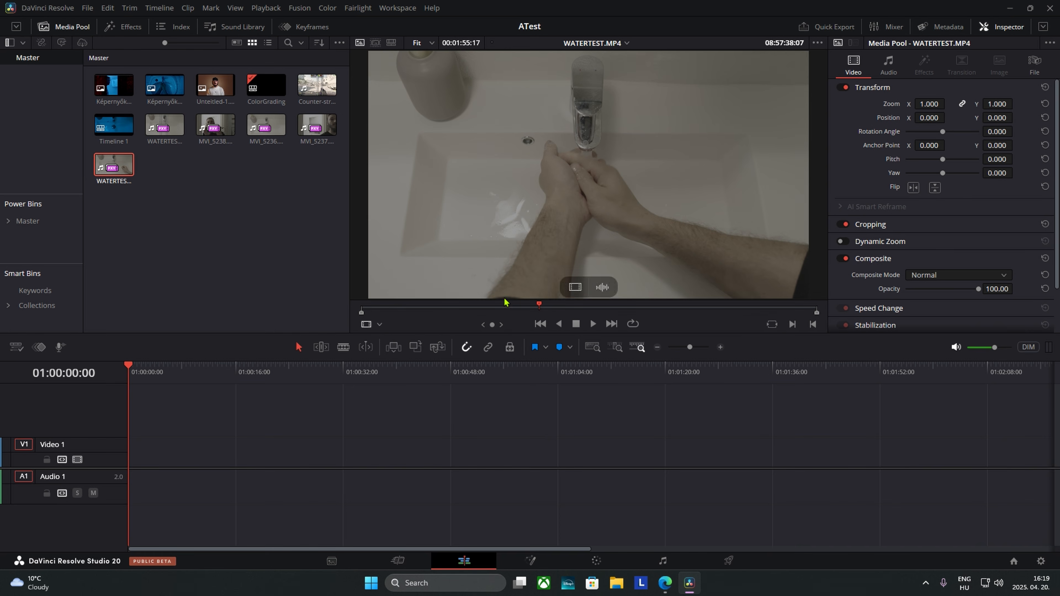
drag(409, 308, 536, 309)
key(i)
key(o)
key(i)
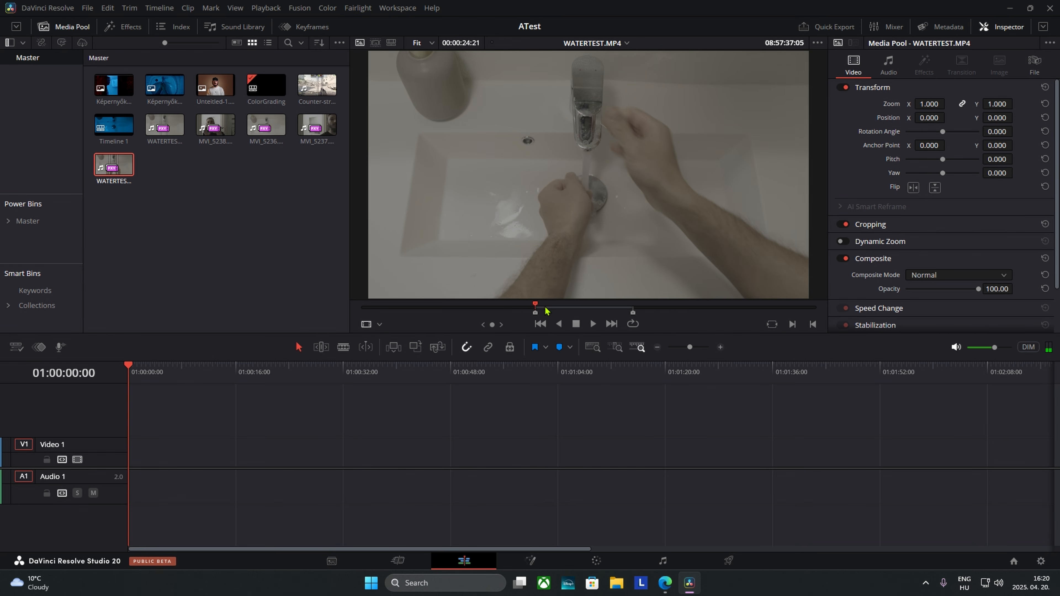
mouse_move(570, 299)
drag(603, 300, 123, 437)
Play the WATERTEST.MP4 clip on the timeline and in full screen, reviewing its start and the section around 01:00:16:12.
key(space)
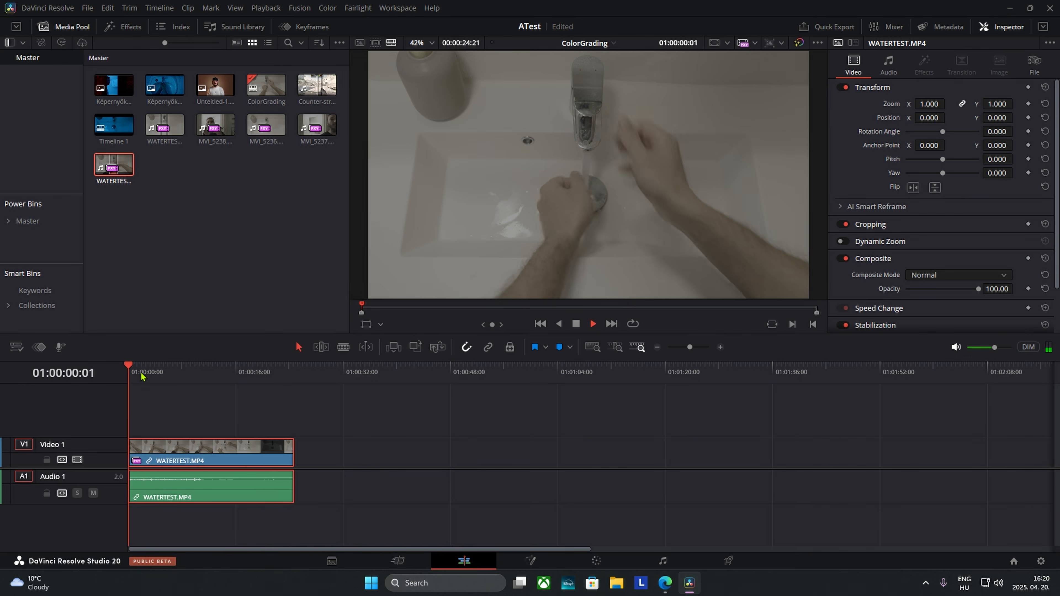
key(ctrl+f)
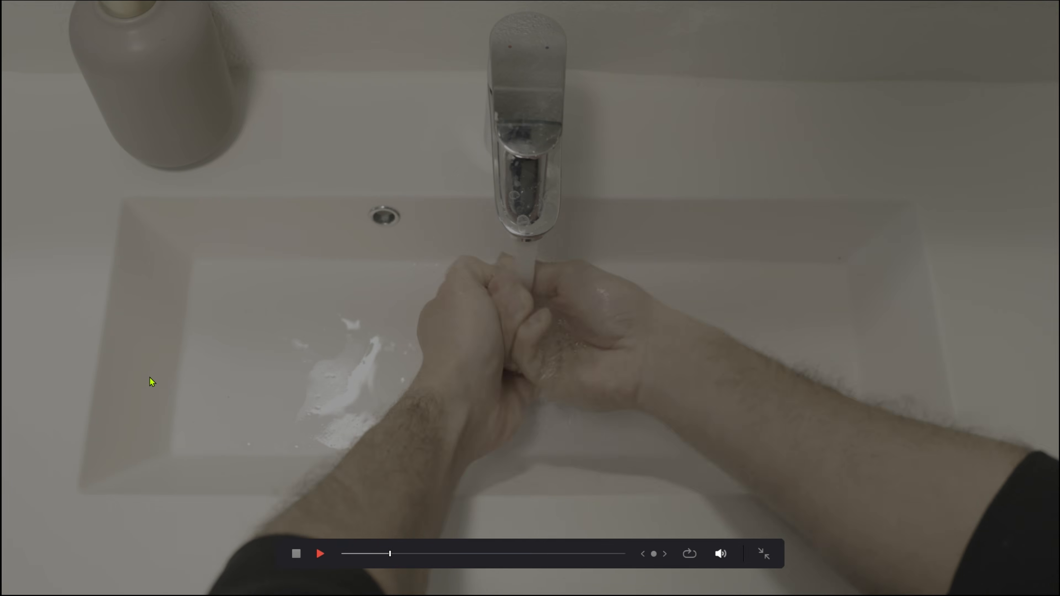
key(Escape)
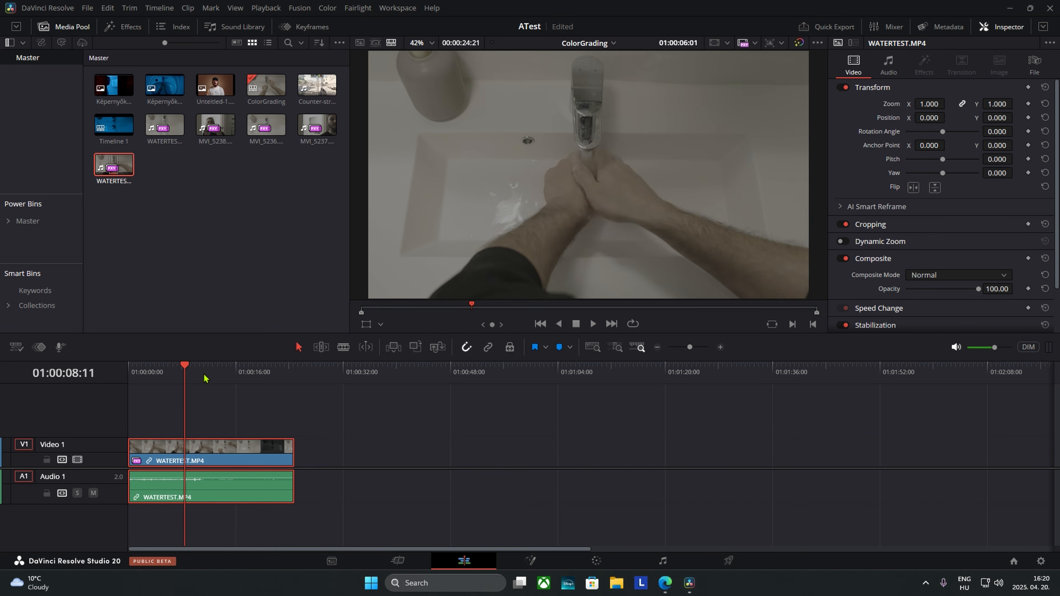
click(244, 375)
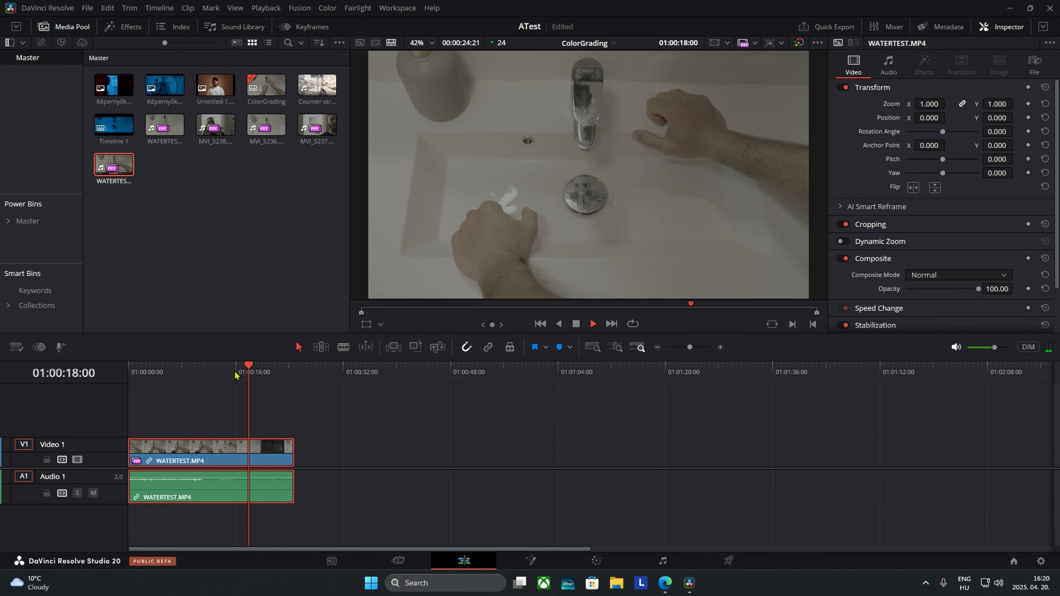
key(space)
click(244, 374)
key(space)
key(ctrl+f)
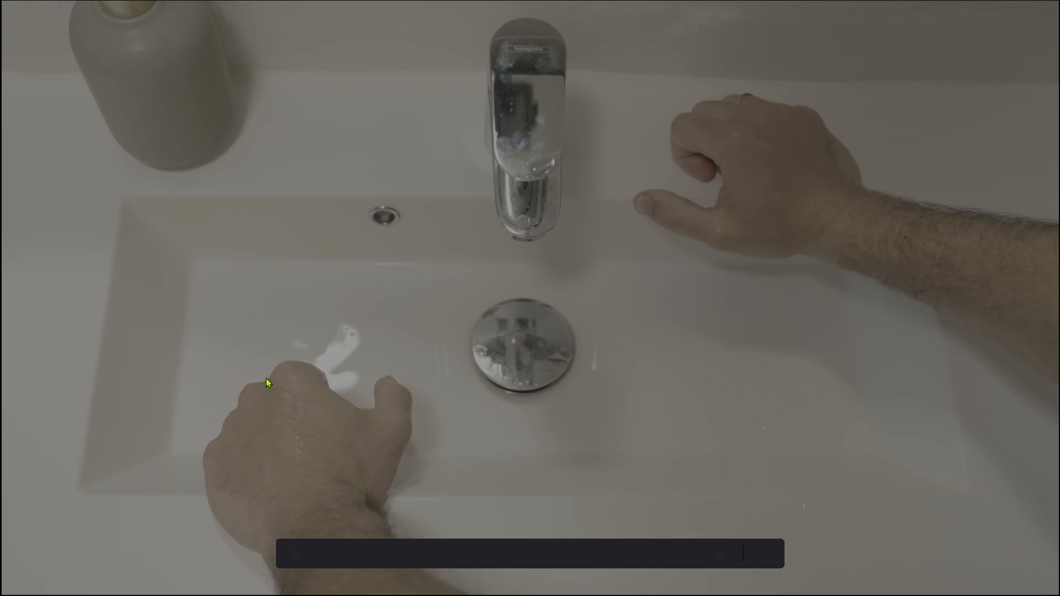
key(Escape)
key(space)
click(239, 374)
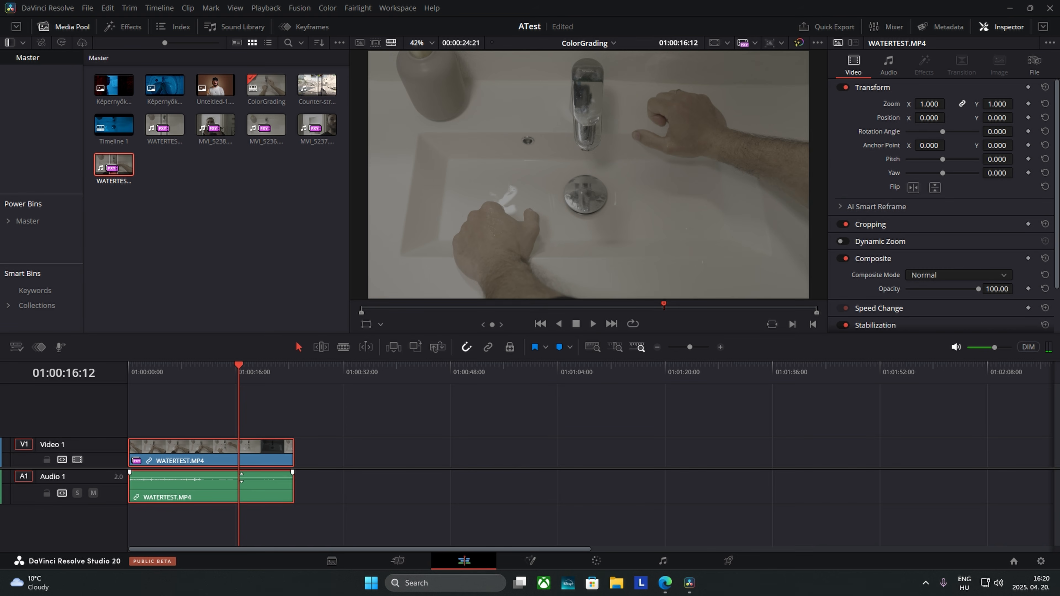
Raise the audio level of the WATERTEST.MP4 clip slightly and check playback of its second half, stopping at 01:00:21:11.
drag(239, 478, 239, 475)
key(space)
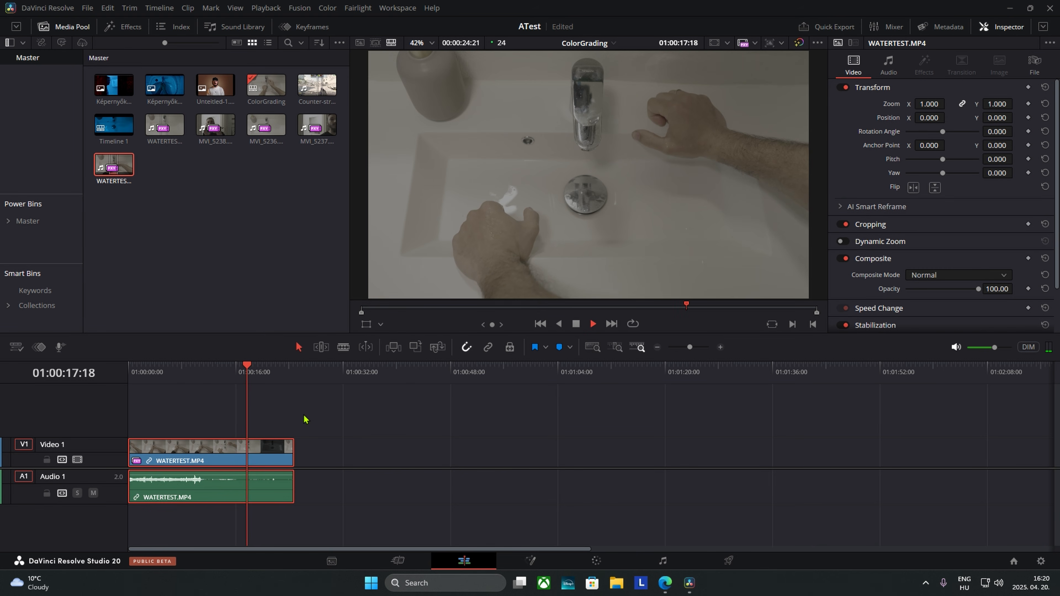
click(229, 377)
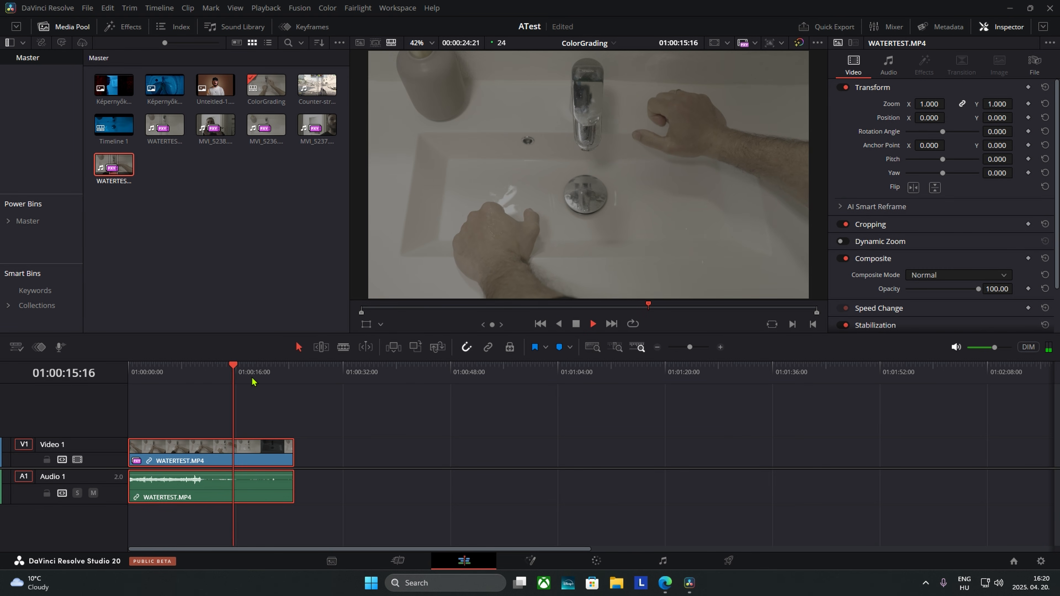
click(259, 378)
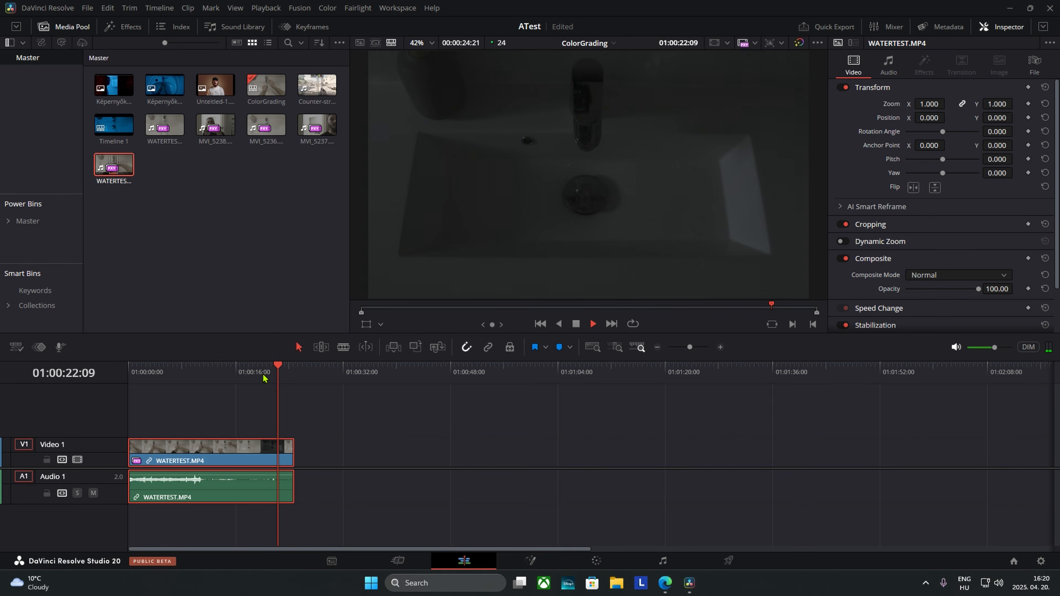
click(263, 377)
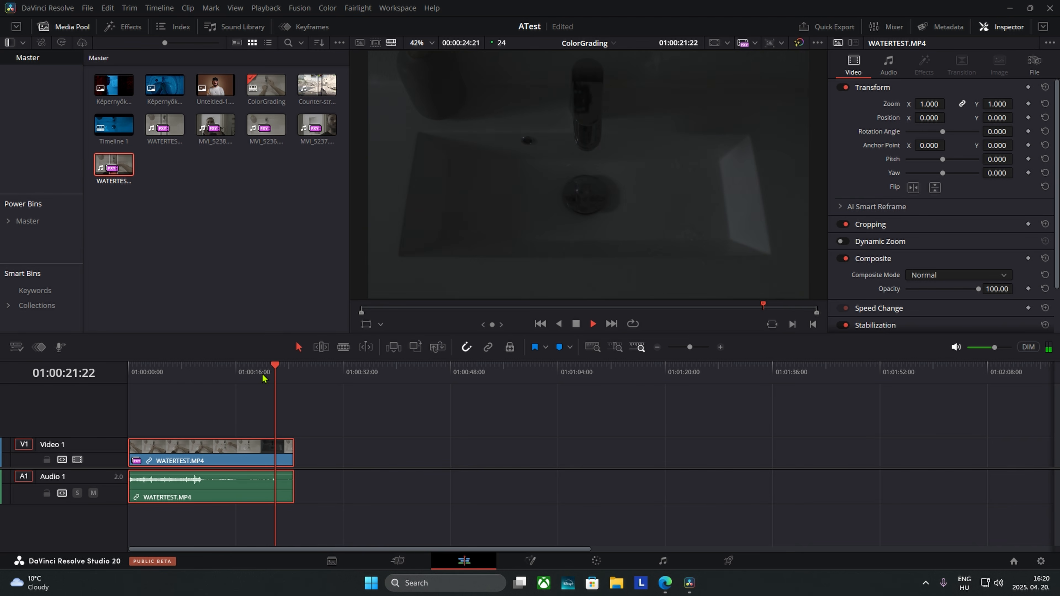
key(space)
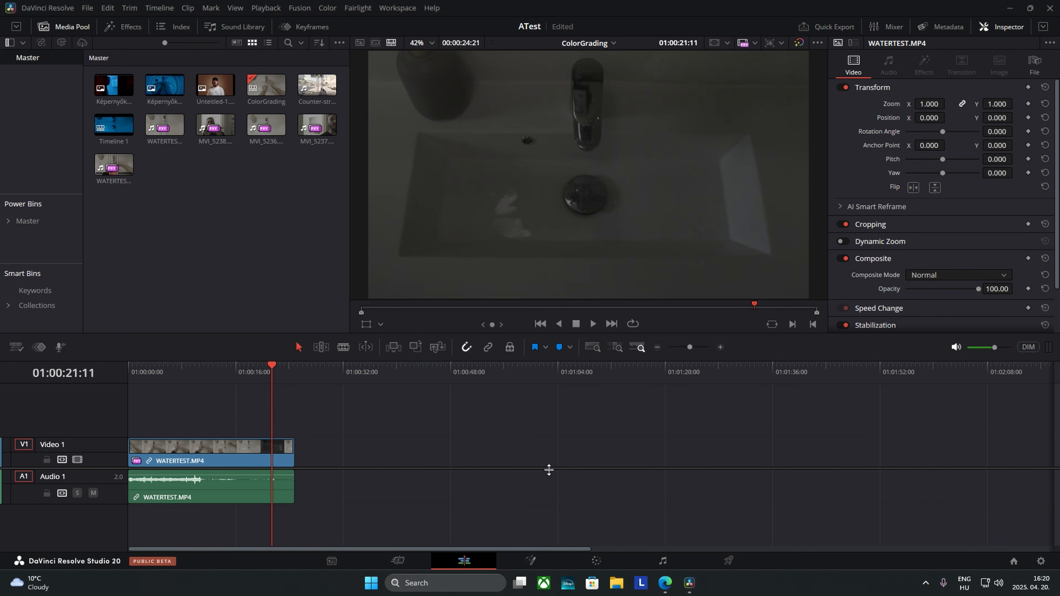
Switch to the Edge browser and view the Only God Forgives reference stills on Shot.Cafe, ending on the overhead sink shot.
click(596, 561)
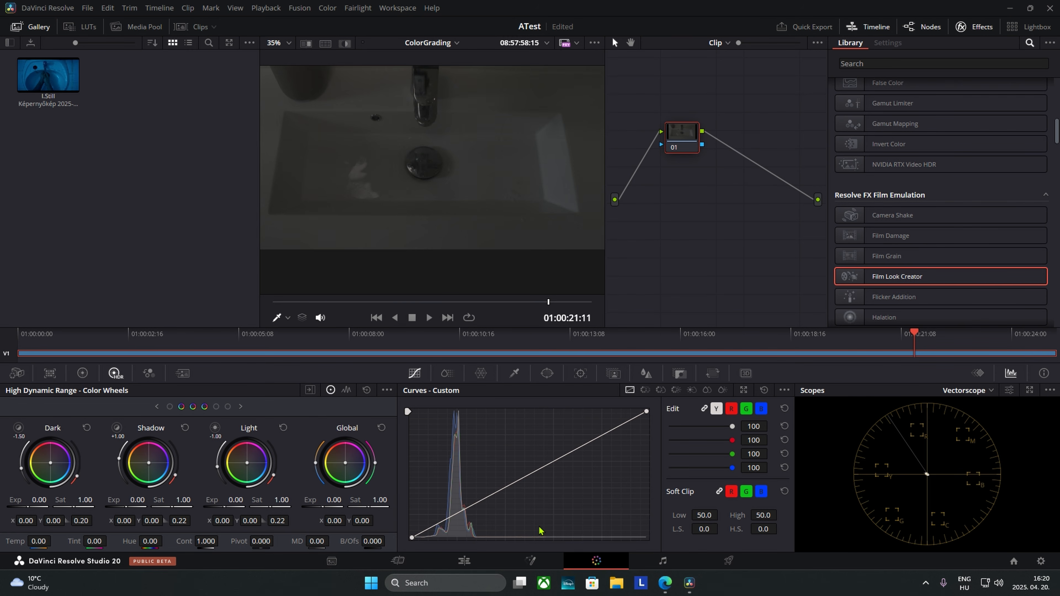
click(464, 561)
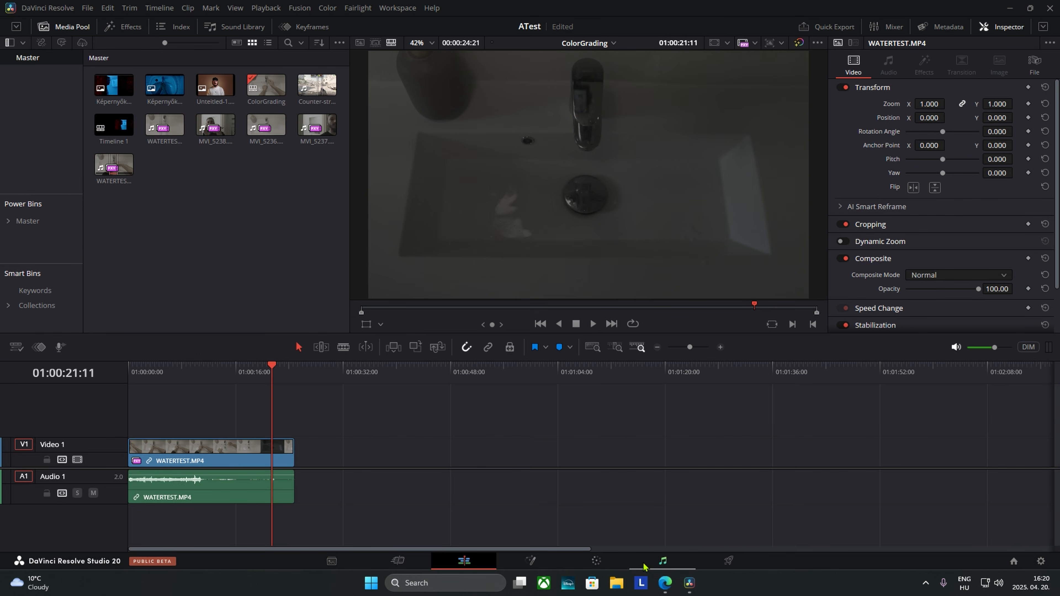
click(665, 583)
click(758, 2)
click(657, 2)
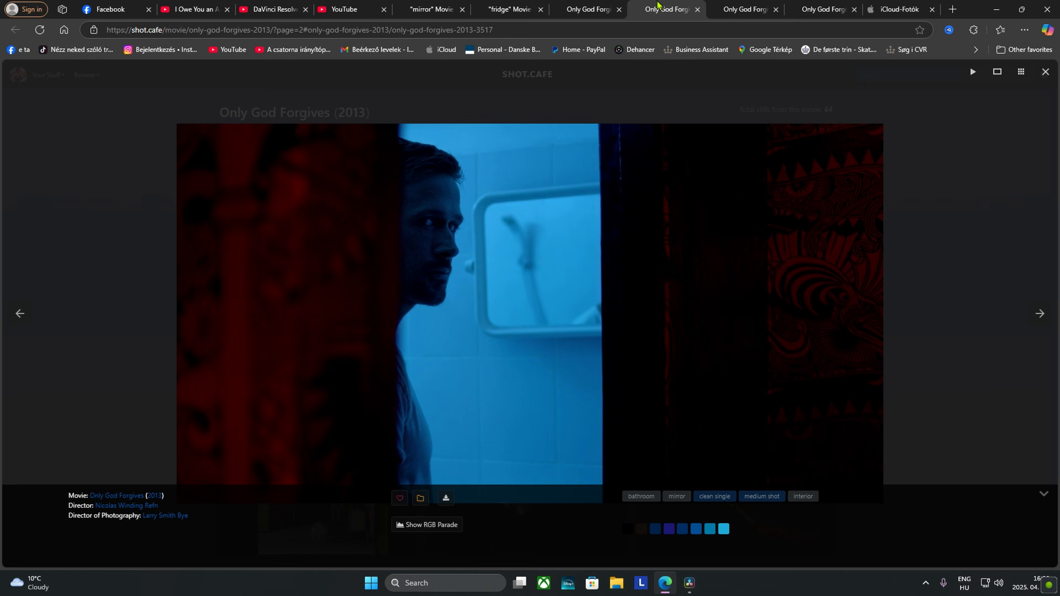
click(596, 3)
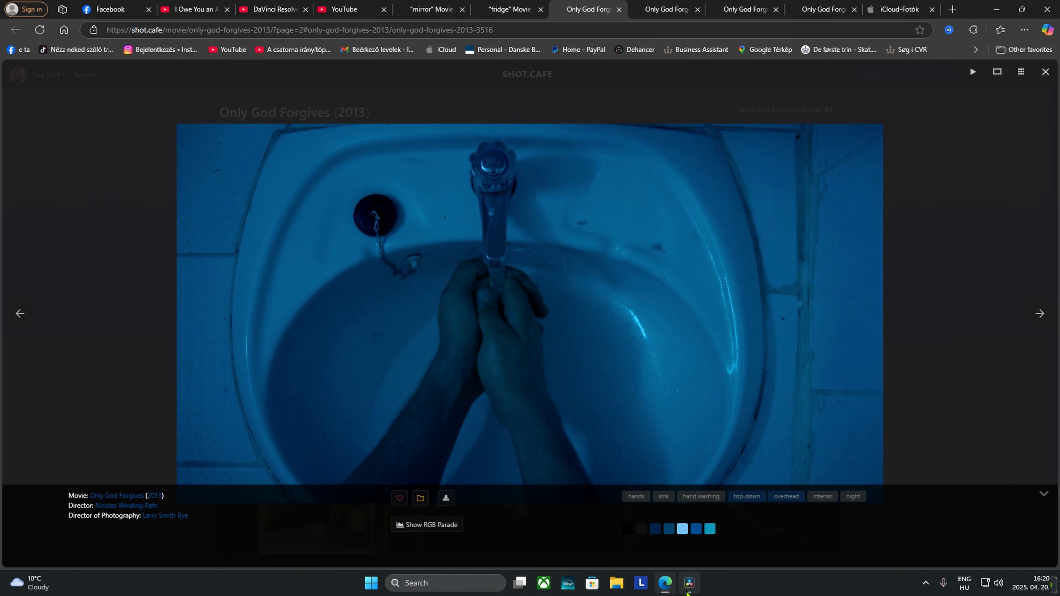
Return to DaVinci Resolve and place the blue sink still on Video 2 above the clip, with zoom 0.430 and X position -515.
click(690, 583)
click(163, 87)
drag(164, 87, 208, 411)
click(204, 371)
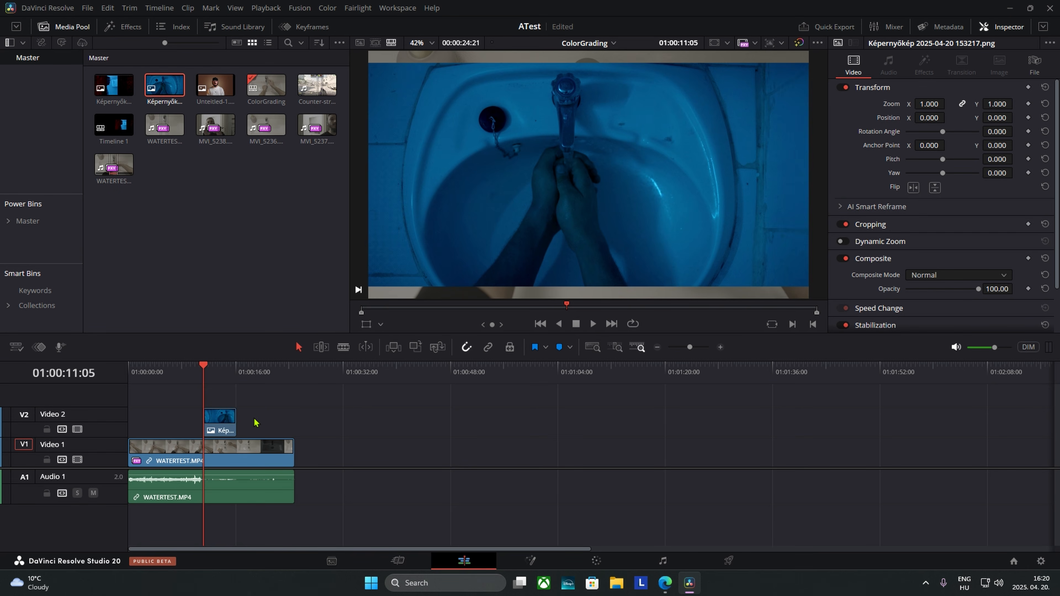
click(225, 420)
mouse_move(929, 104)
mouse_down()
mouse_move(717, 118)
mouse_move(927, 118)
mouse_up()
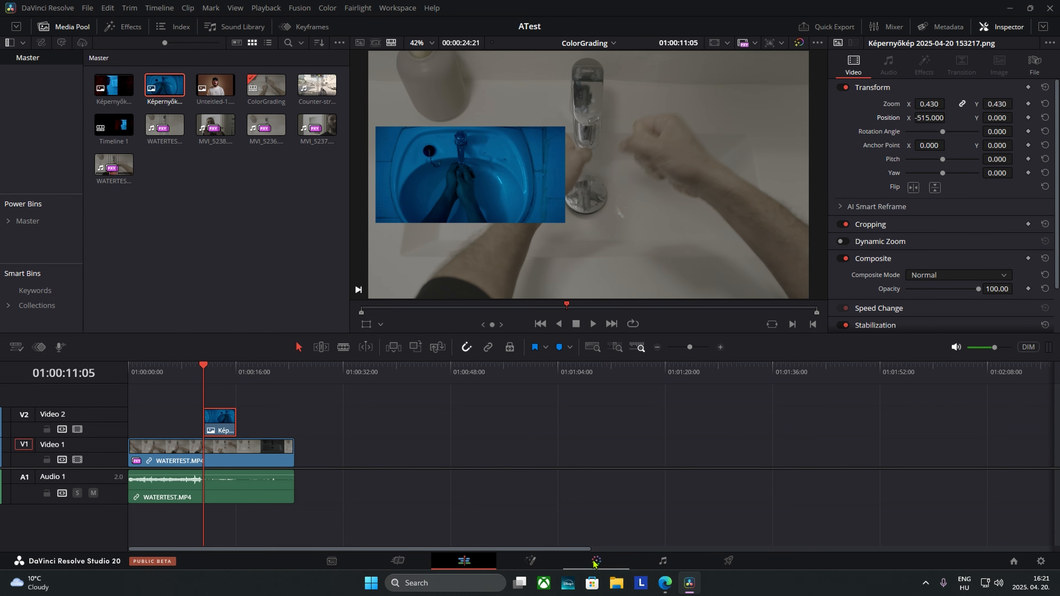
Open the WATERTEST.MP4 clip for color grading and add three serial nodes after node 01.
click(601, 561)
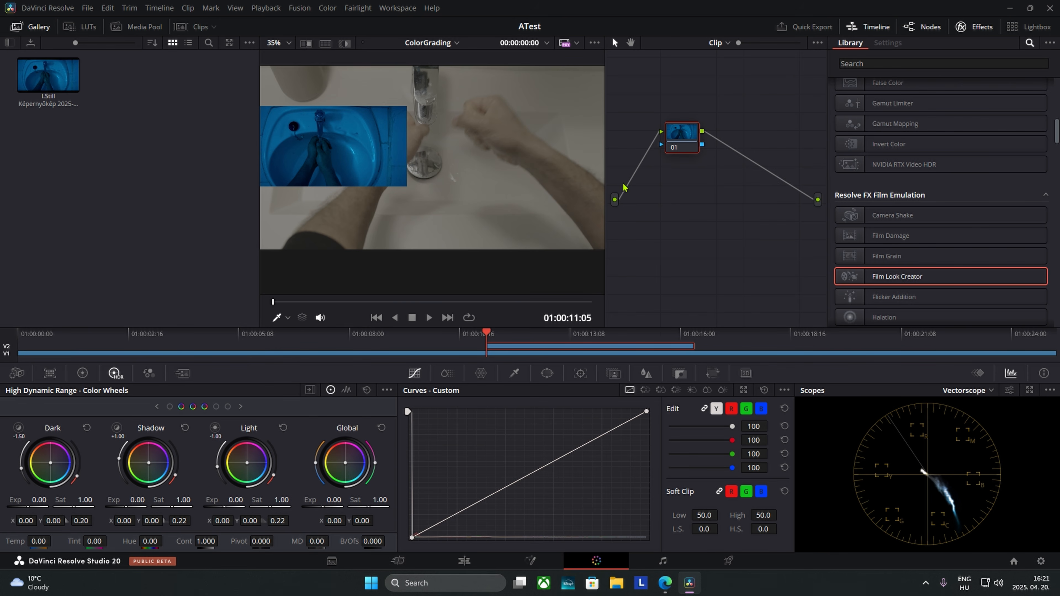
click(494, 353)
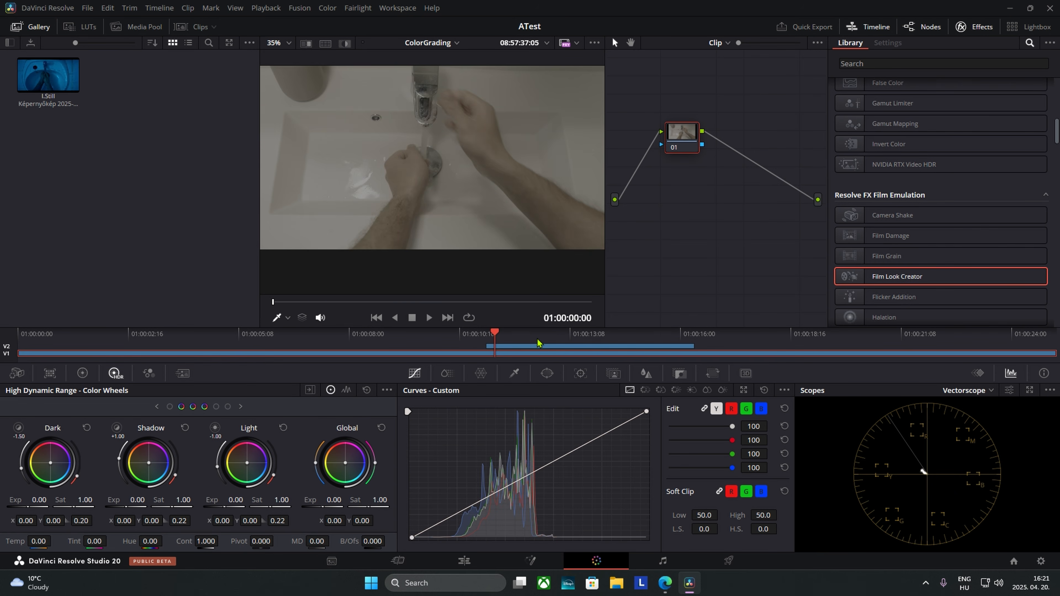
drag(683, 133, 631, 89)
key(alt+s)
key(alt+s)
key(alt+s)
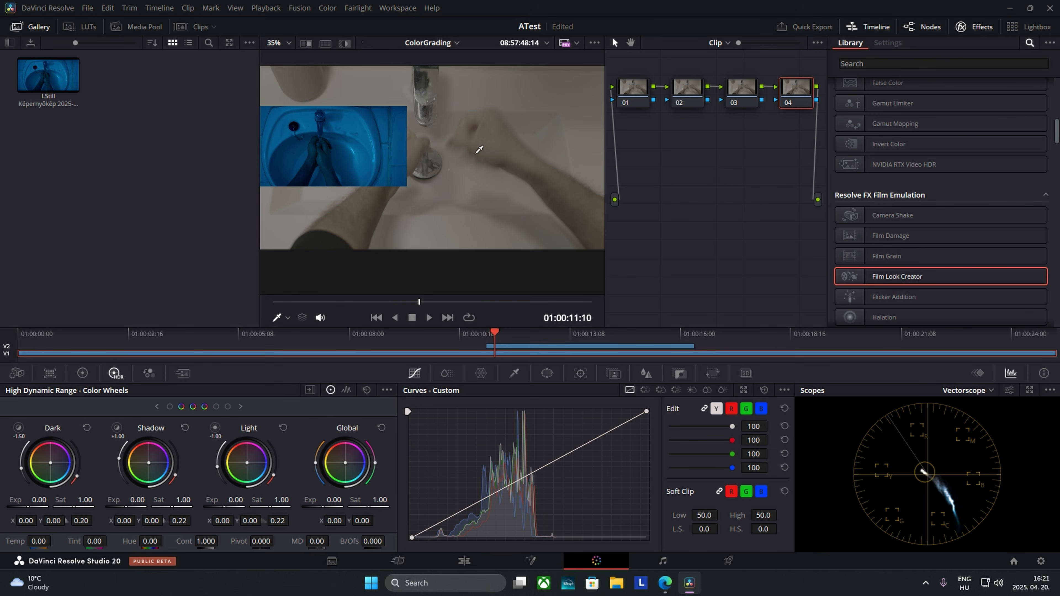
Hide the Gallery, select node 01, and compare the reference still with the ungraded footage in full screen.
click(31, 28)
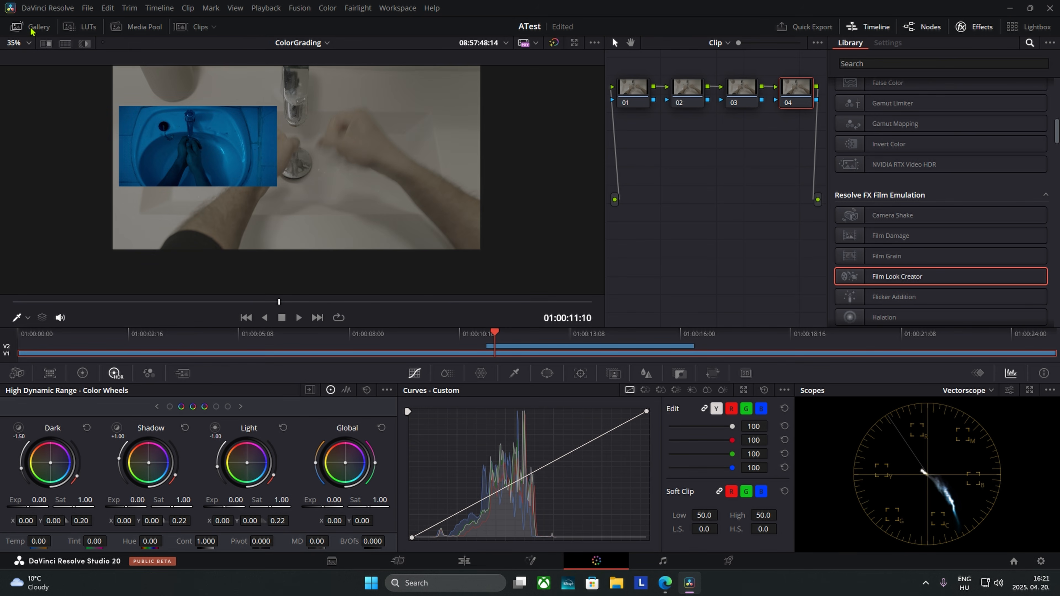
click(633, 97)
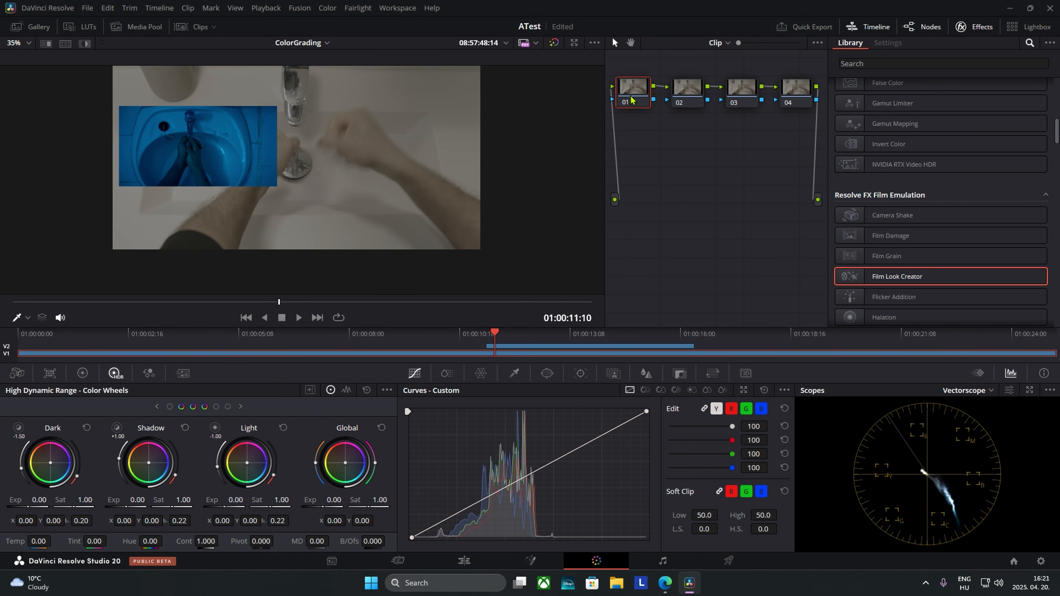
key(ctrl+f)
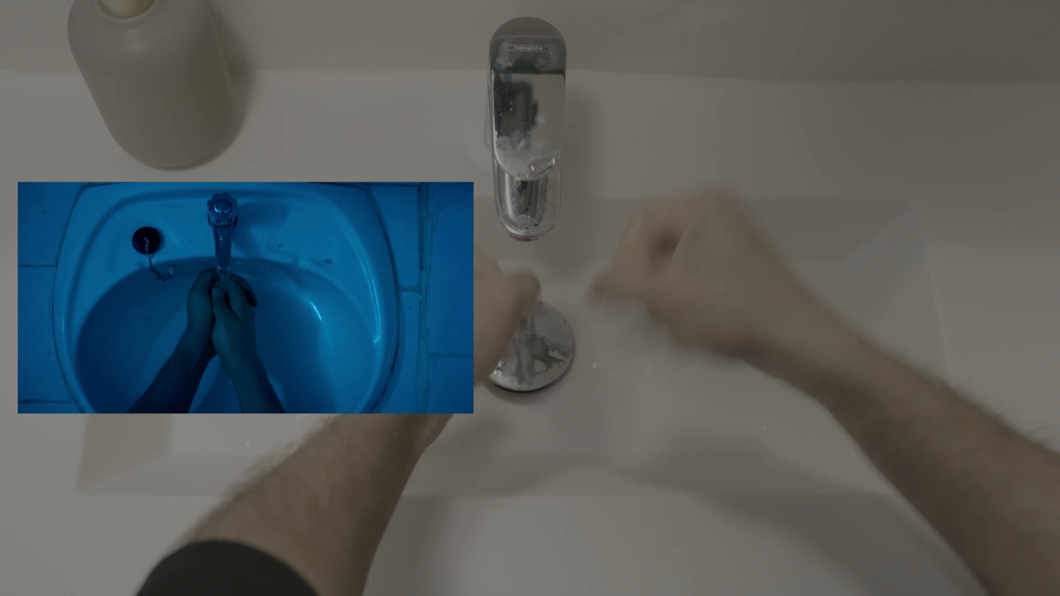
key(Escape)
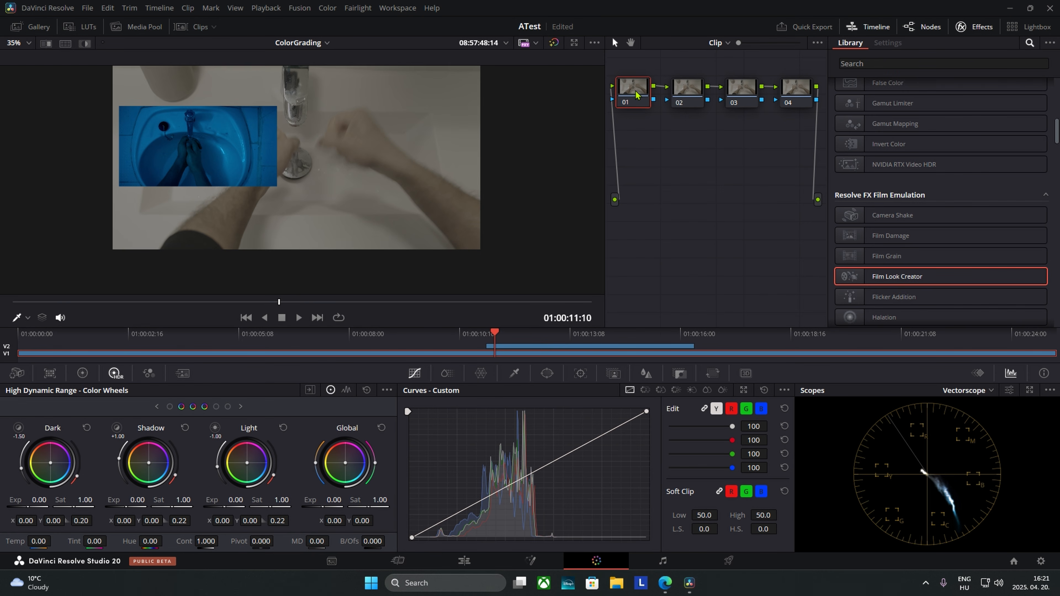
Apply the Color Space Transform effect from the Resolve FX Color group to node 01 and to node 03.
drag(637, 92, 635, 102)
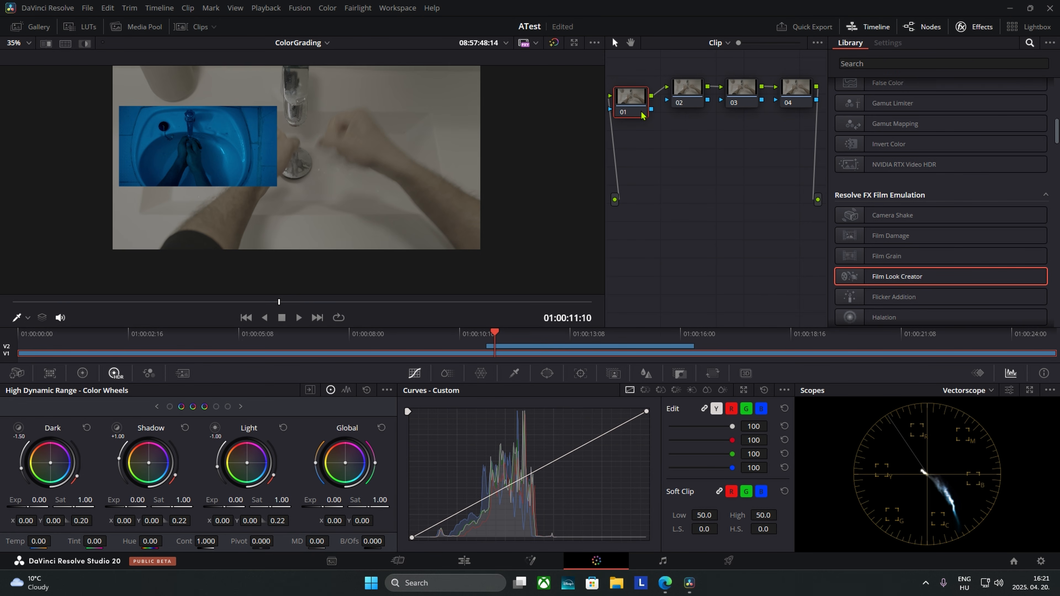
scroll(877, 269, down, 2)
right_click(629, 101)
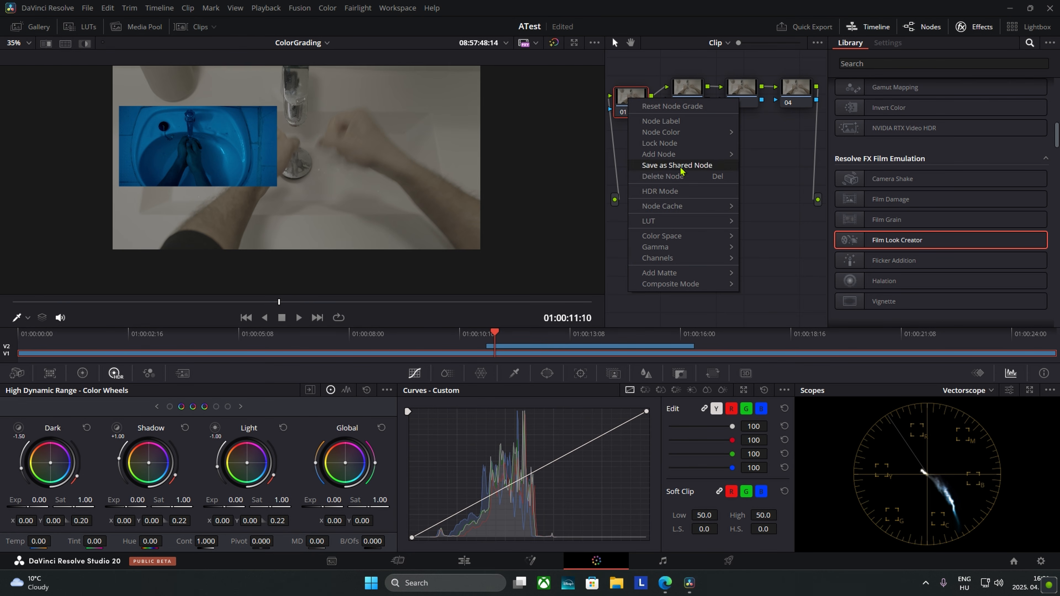
click(618, 102)
scroll(970, 224, down, 2)
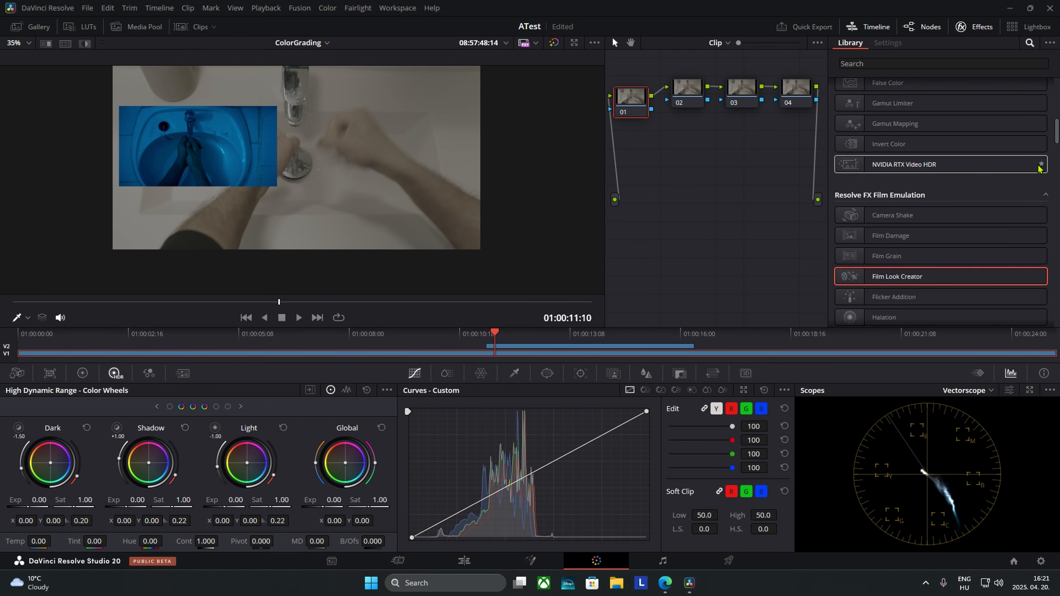
scroll(980, 169, down, 8)
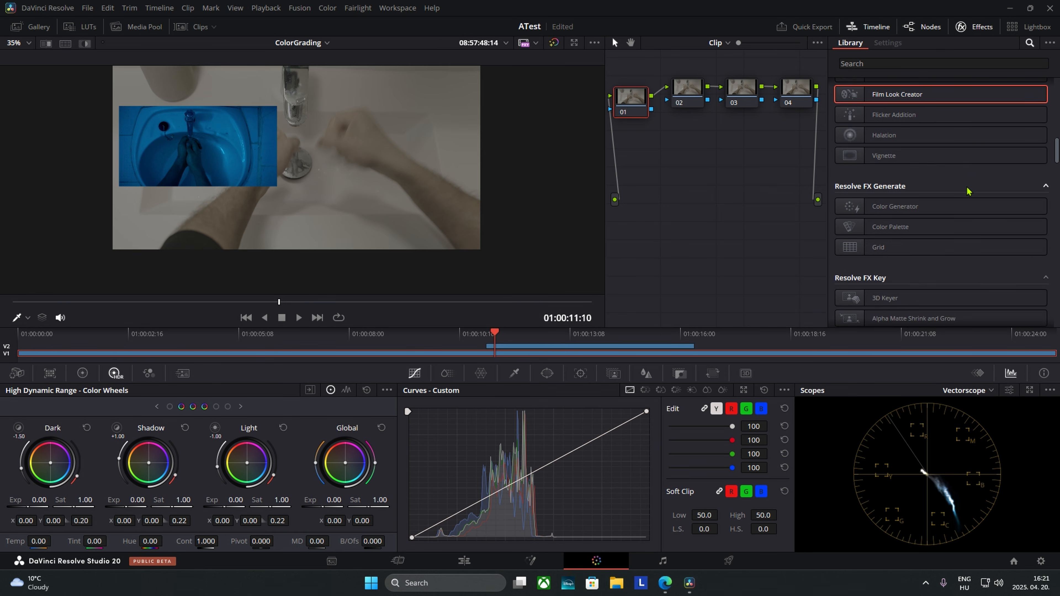
scroll(966, 192, down, 10)
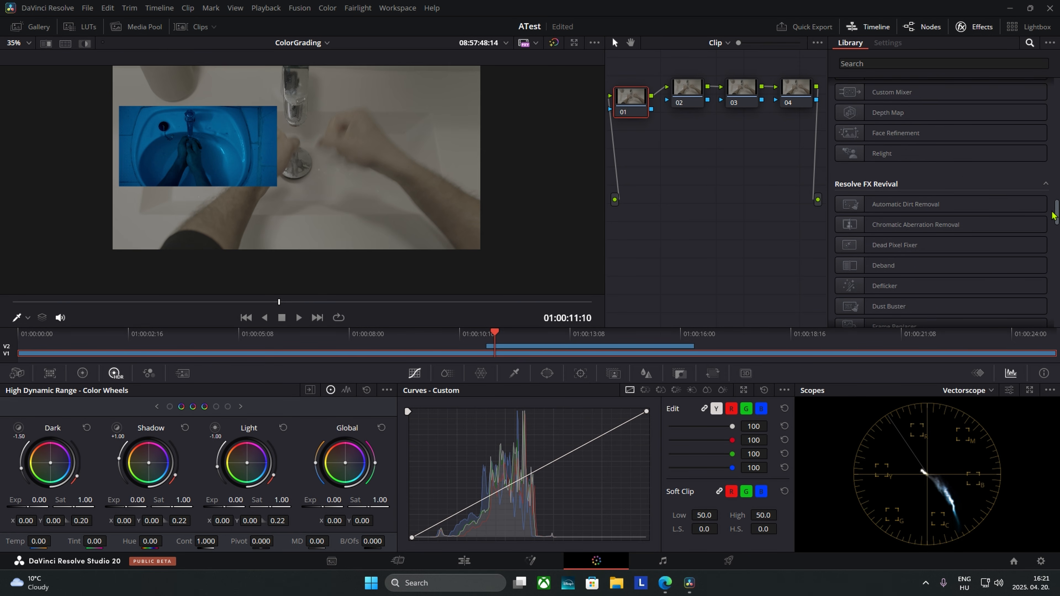
scroll(947, 171, up, 20)
scroll(938, 155, down, 3)
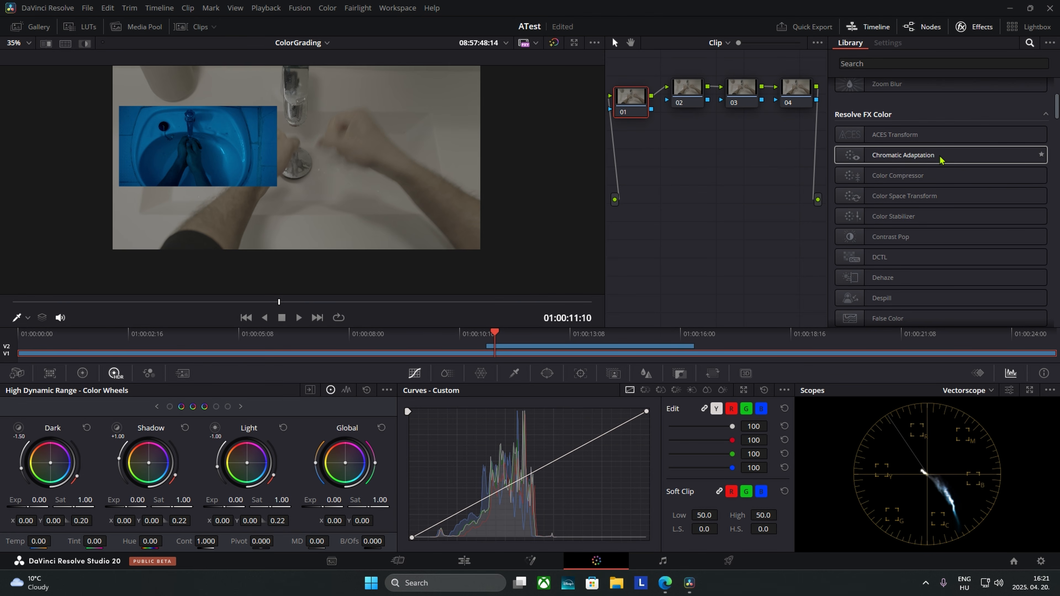
drag(901, 205, 631, 98)
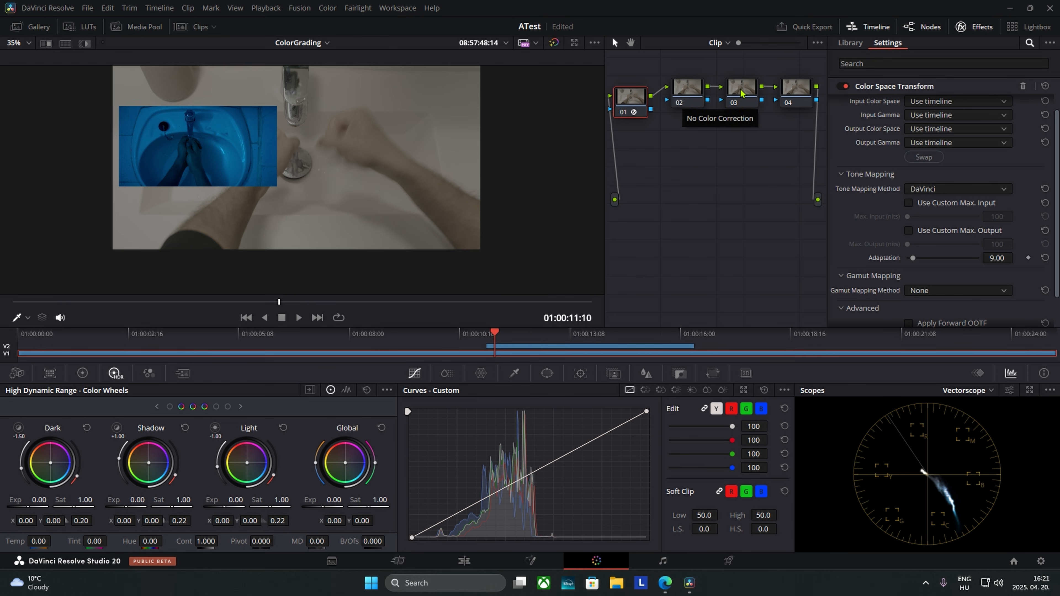
click(850, 42)
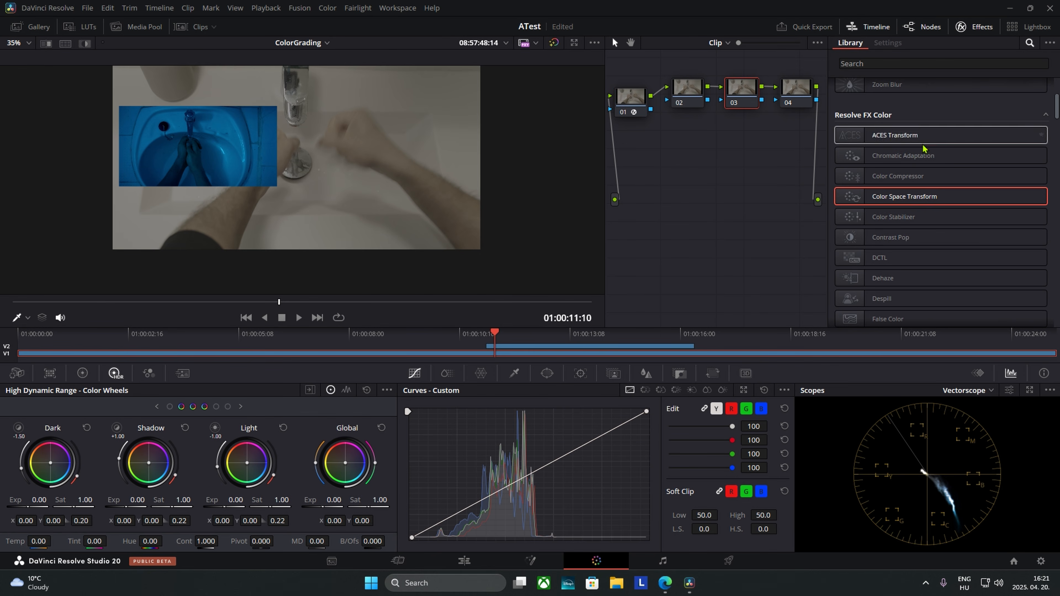
drag(904, 196, 734, 94)
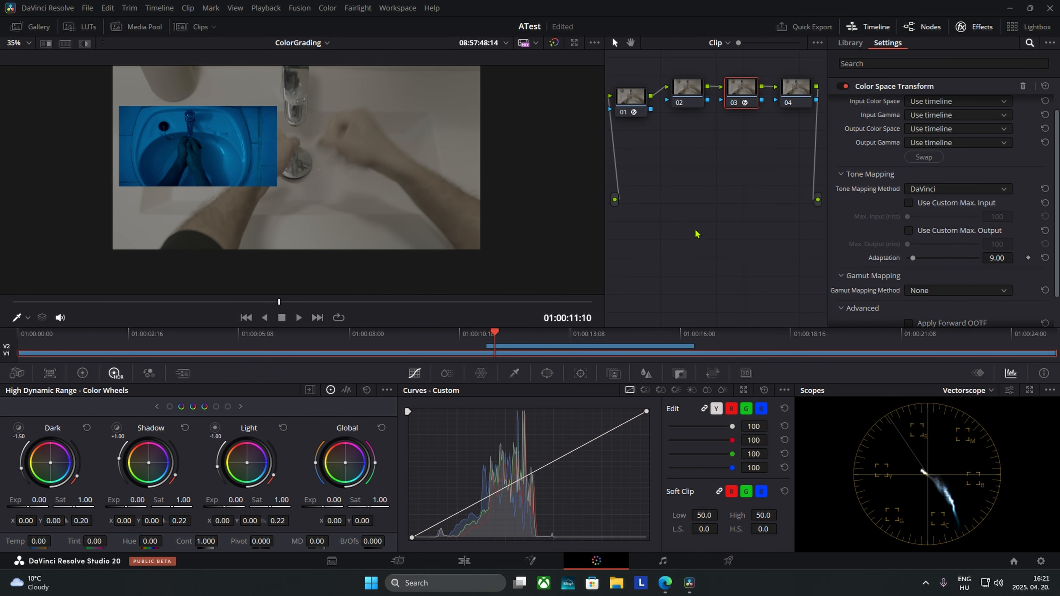
Set node 01's Color Space Transform input color space to Rec.2100 and input gamma to ST2084.
click(633, 102)
scroll(868, 133, up, 1)
click(955, 119)
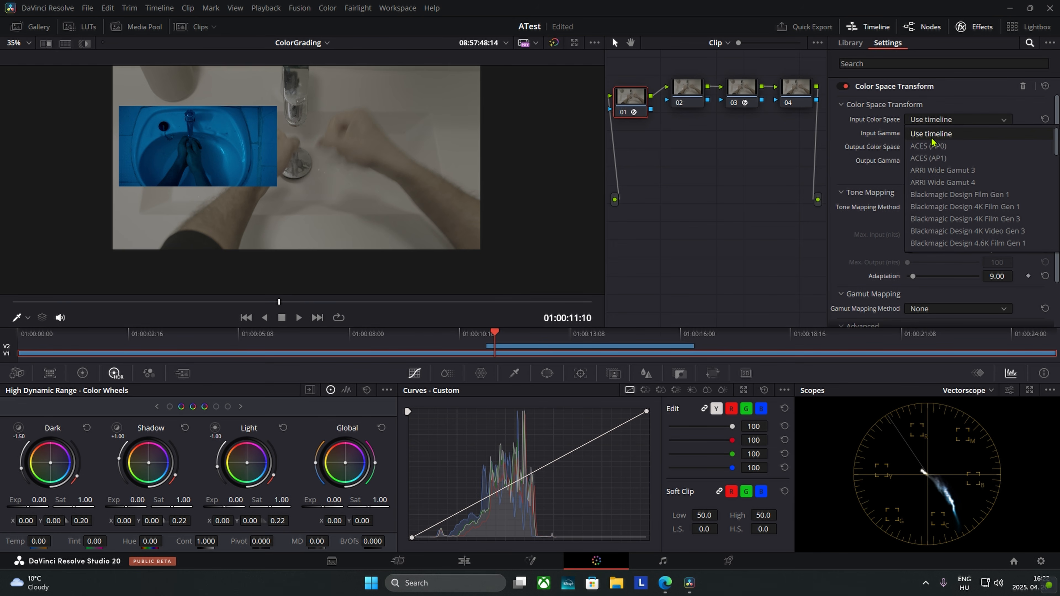
scroll(945, 205, down, 10)
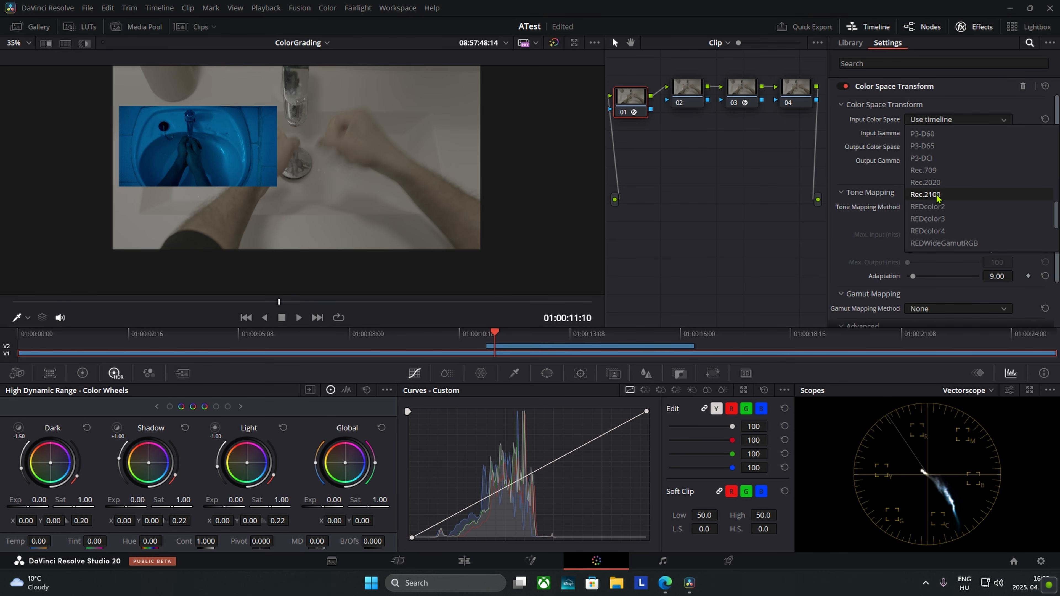
click(925, 194)
click(930, 135)
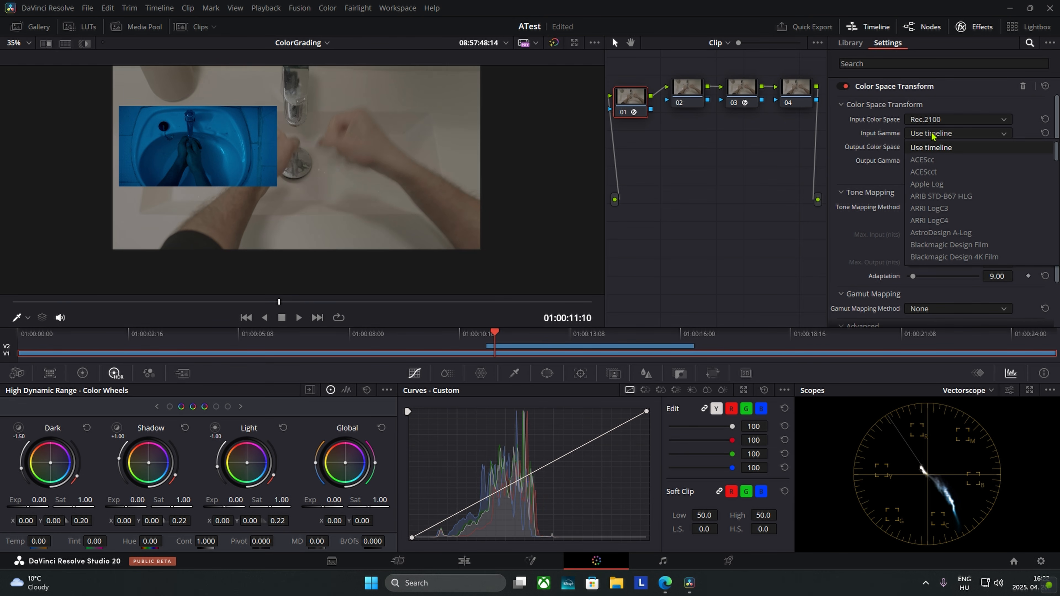
scroll(943, 179, down, 10)
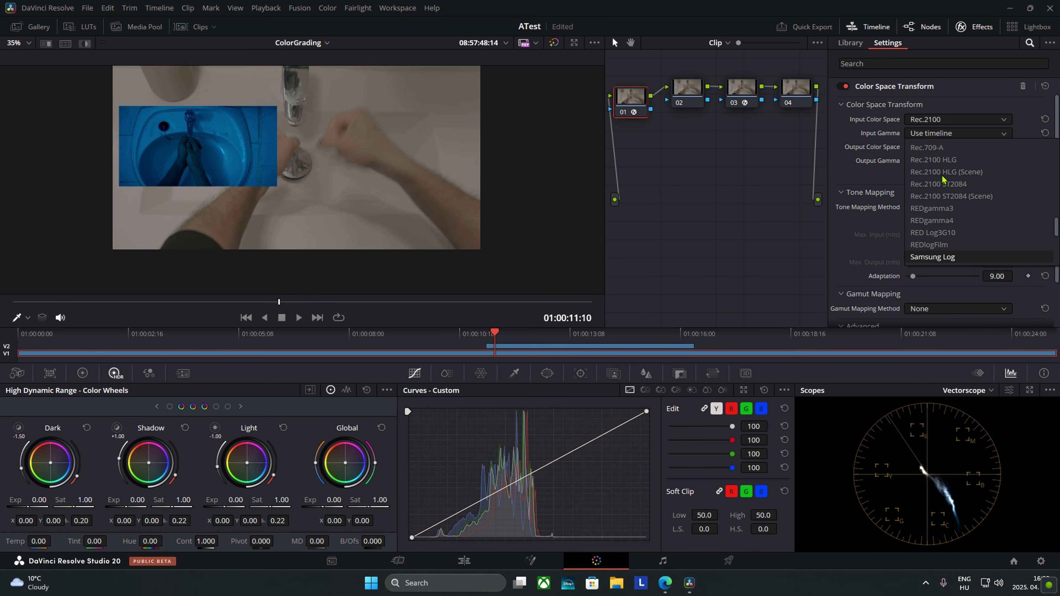
scroll(943, 179, down, 3)
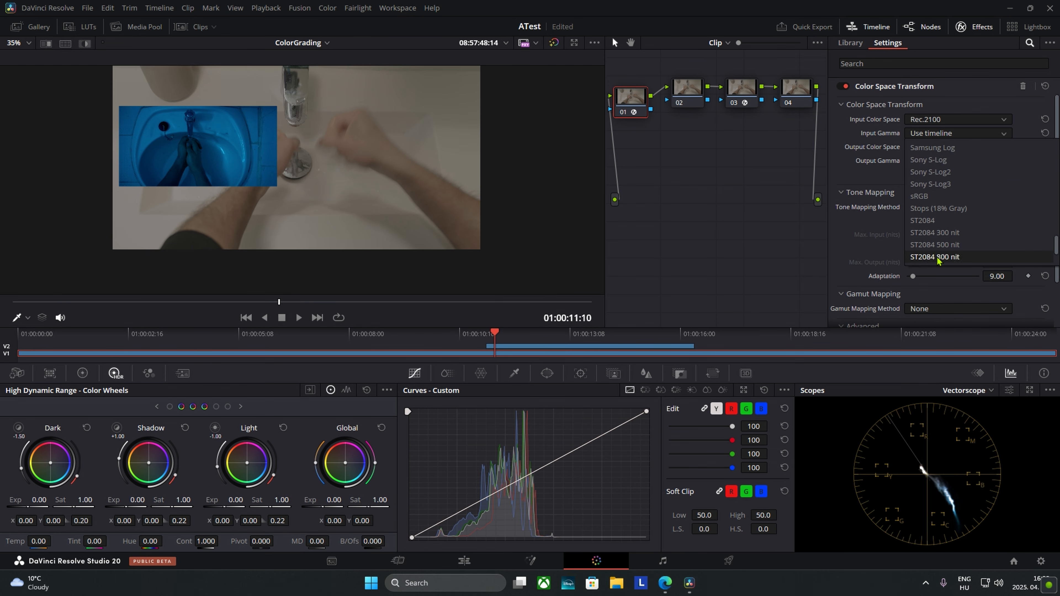
click(927, 221)
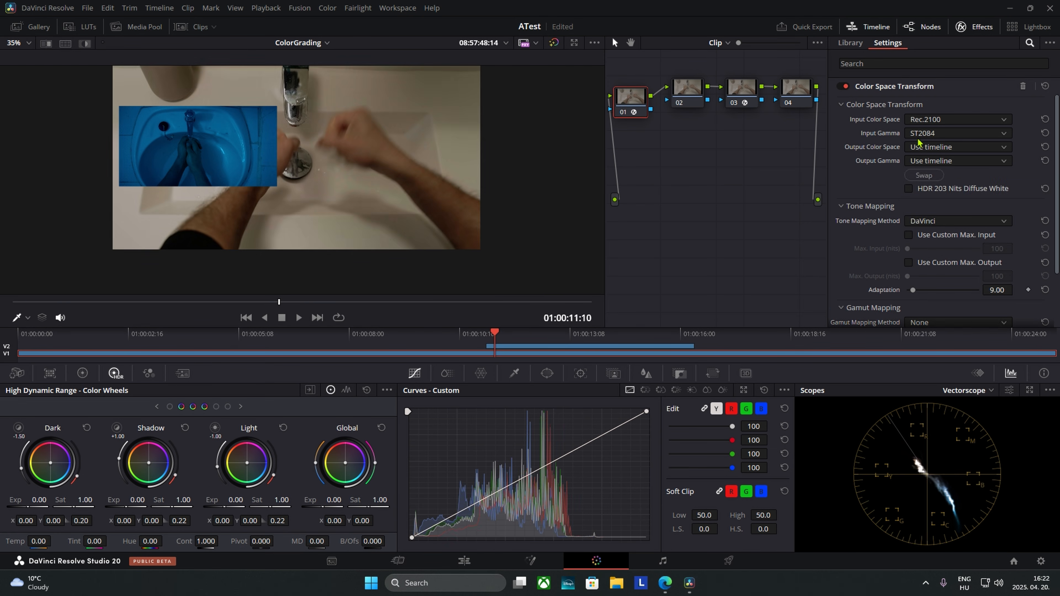
Set node 01's transform output color space to DaVinci Wide Gamut and output gamma to DaVinci Intermediate.
click(931, 150)
scroll(944, 234, down, 3)
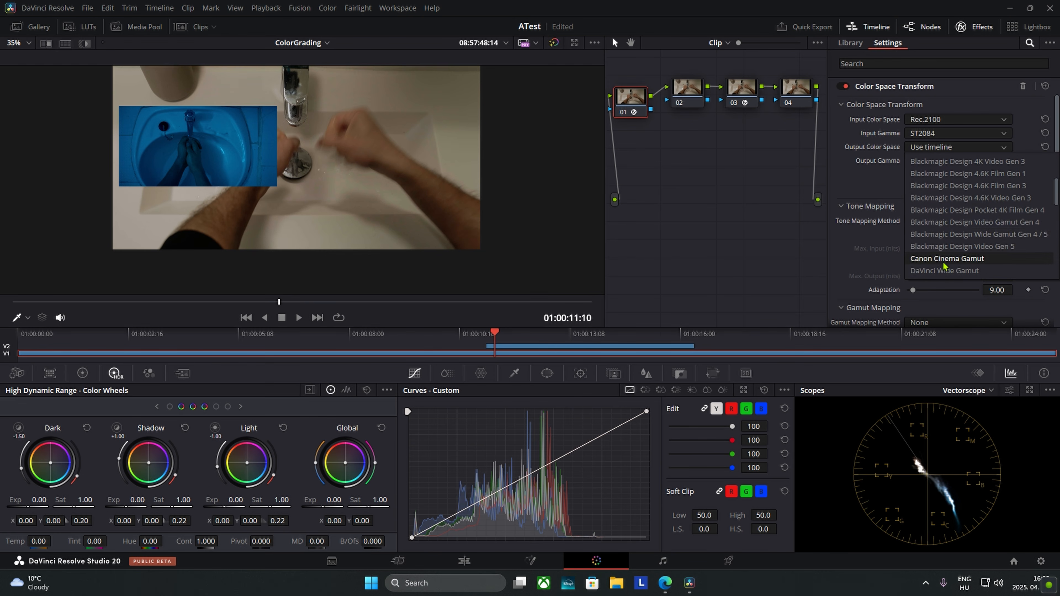
click(939, 271)
click(925, 161)
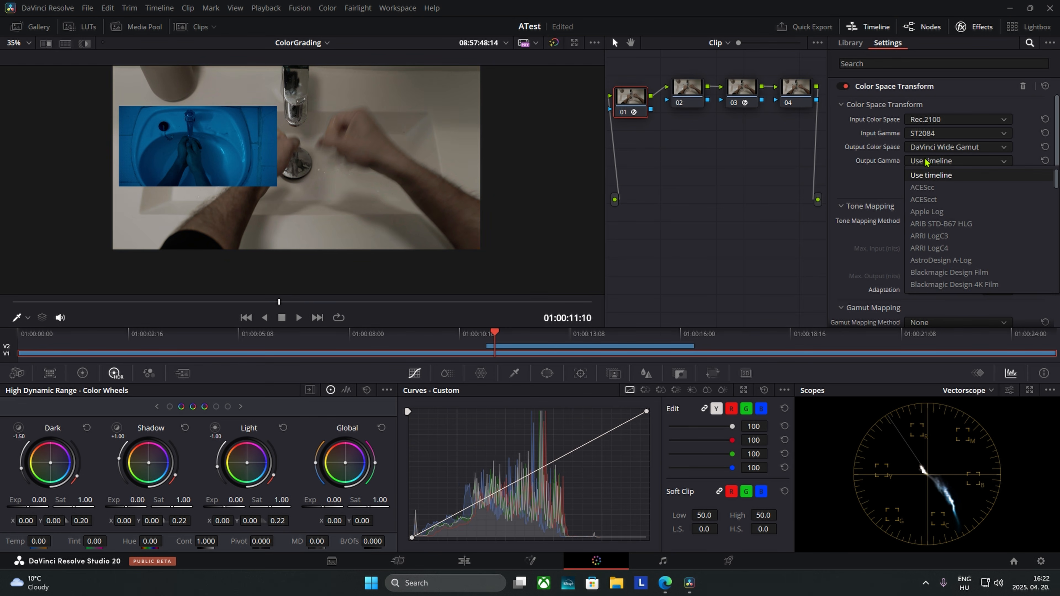
scroll(934, 233, down, 5)
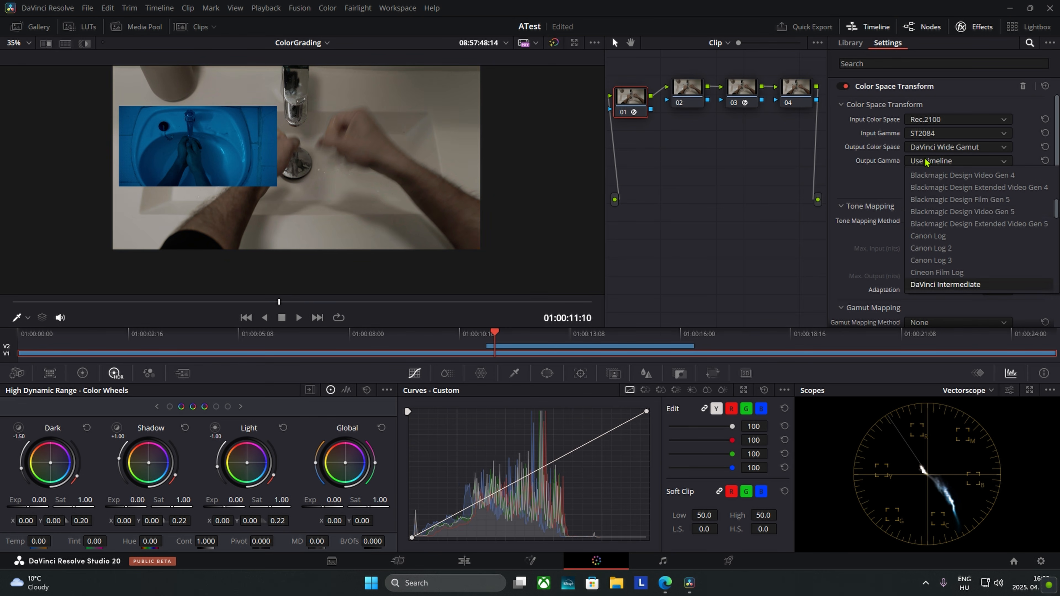
click(930, 285)
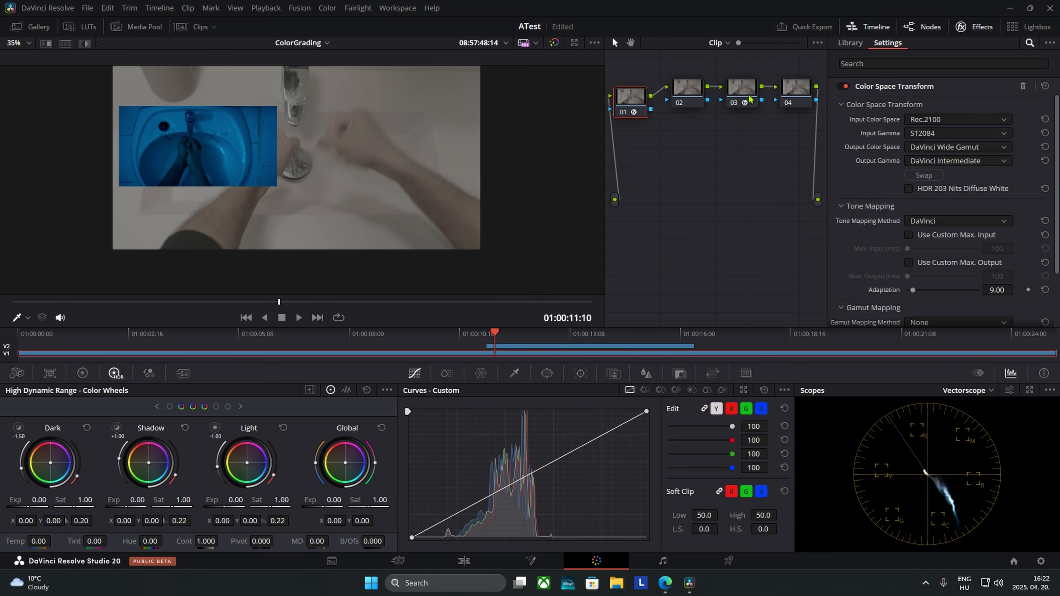
Set node 03's Color Space Transform input color space to DaVinci Wide Gamut and input gamma to DaVinci Intermediate.
click(738, 95)
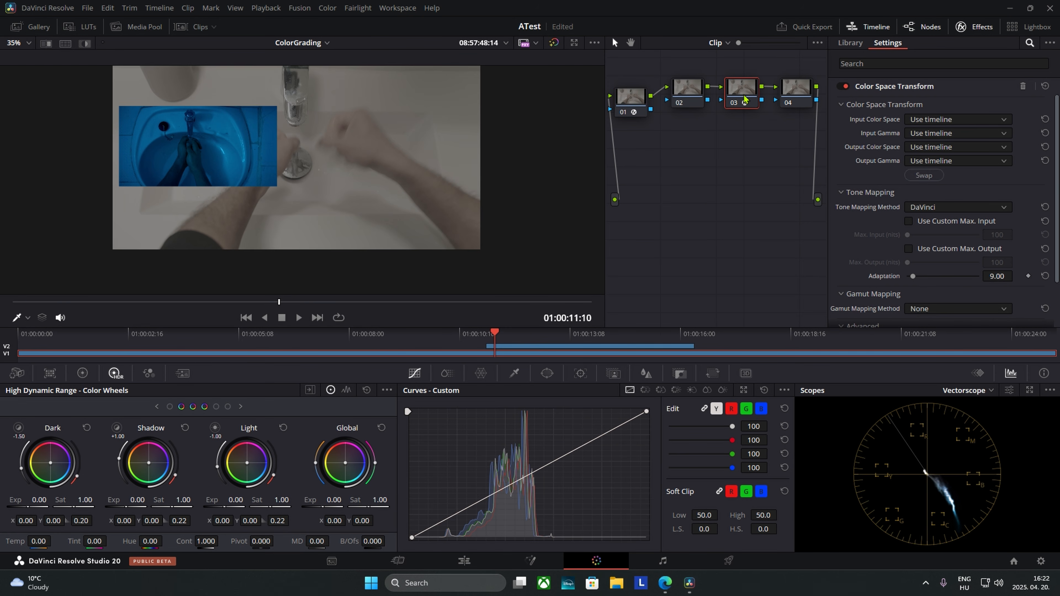
click(931, 121)
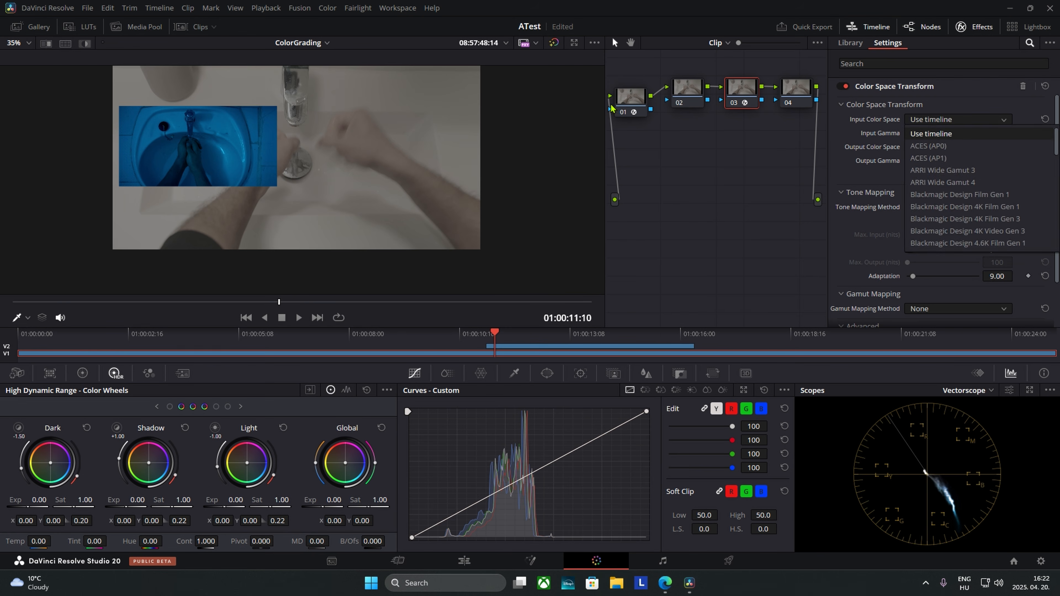
click(634, 98)
click(737, 94)
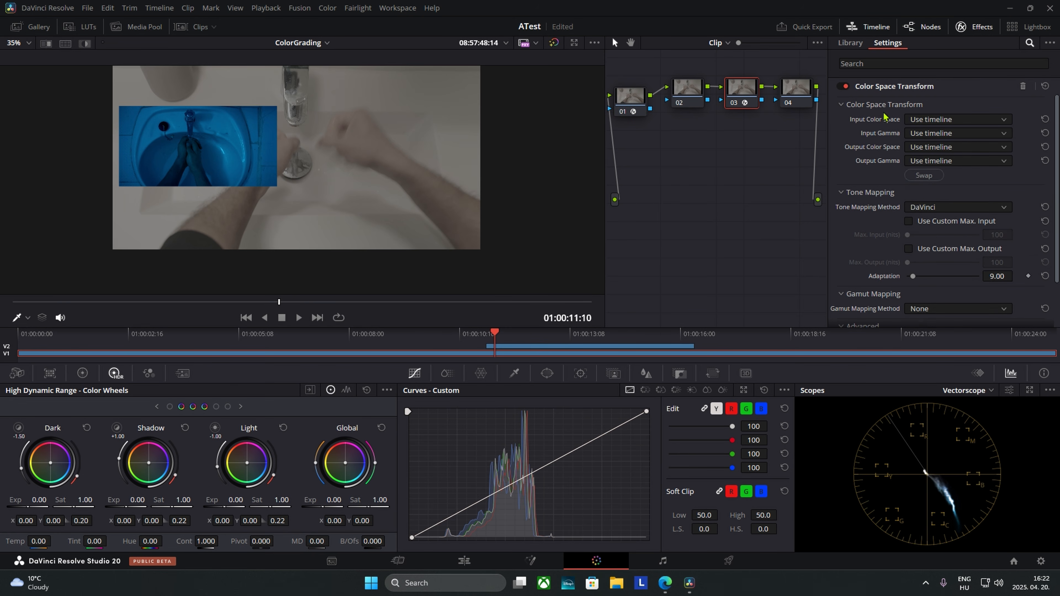
click(946, 120)
click(940, 242)
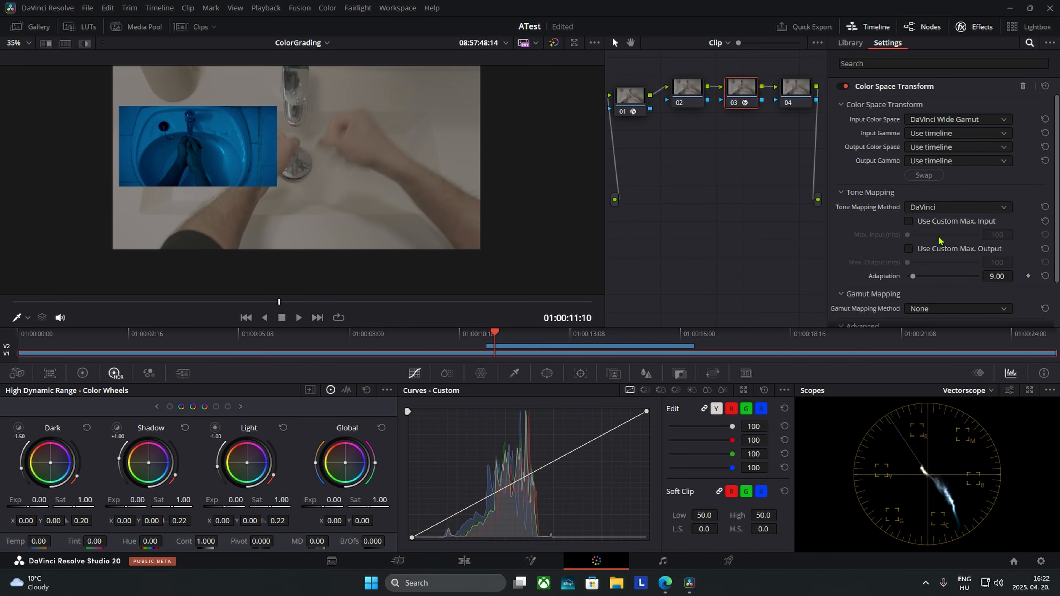
click(924, 134)
scroll(925, 138, down, 5)
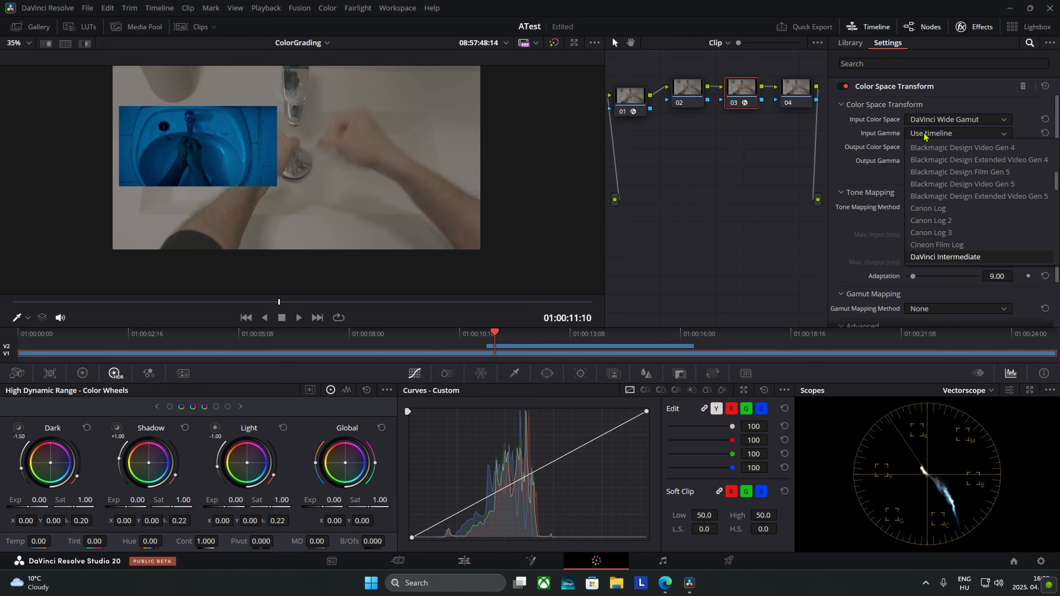
click(939, 256)
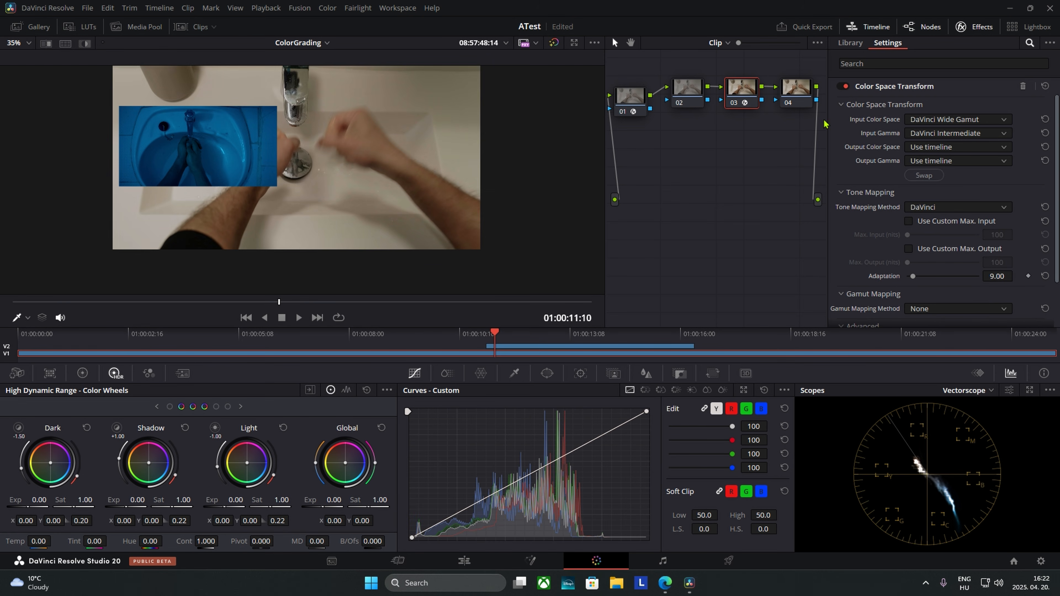
Set node 03's transform output color space to Rec.709 and output gamma to Gamma 2.4.
click(943, 148)
scroll(943, 208, down, 10)
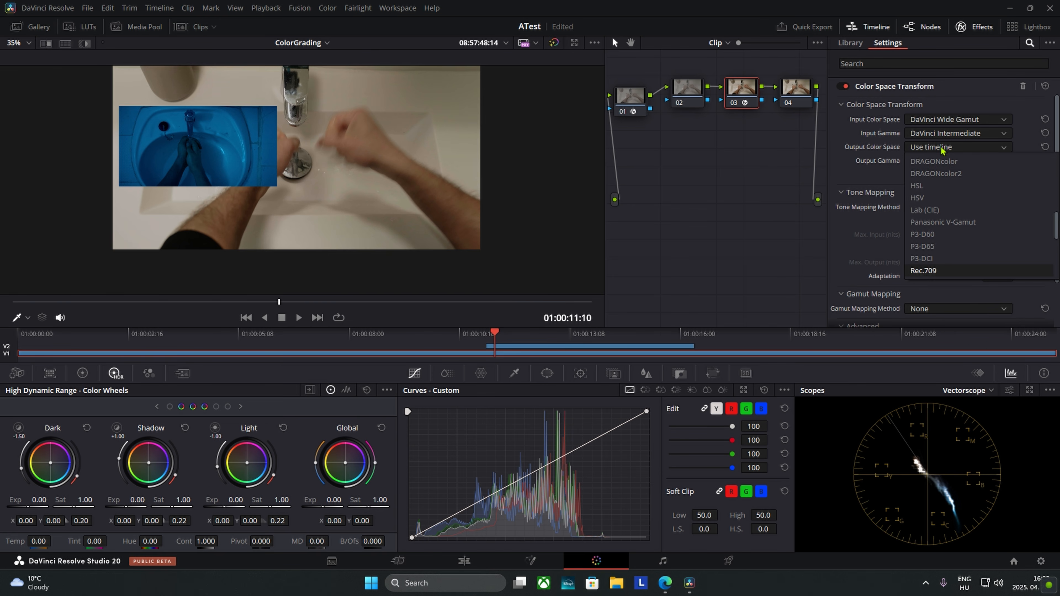
click(930, 274)
click(923, 163)
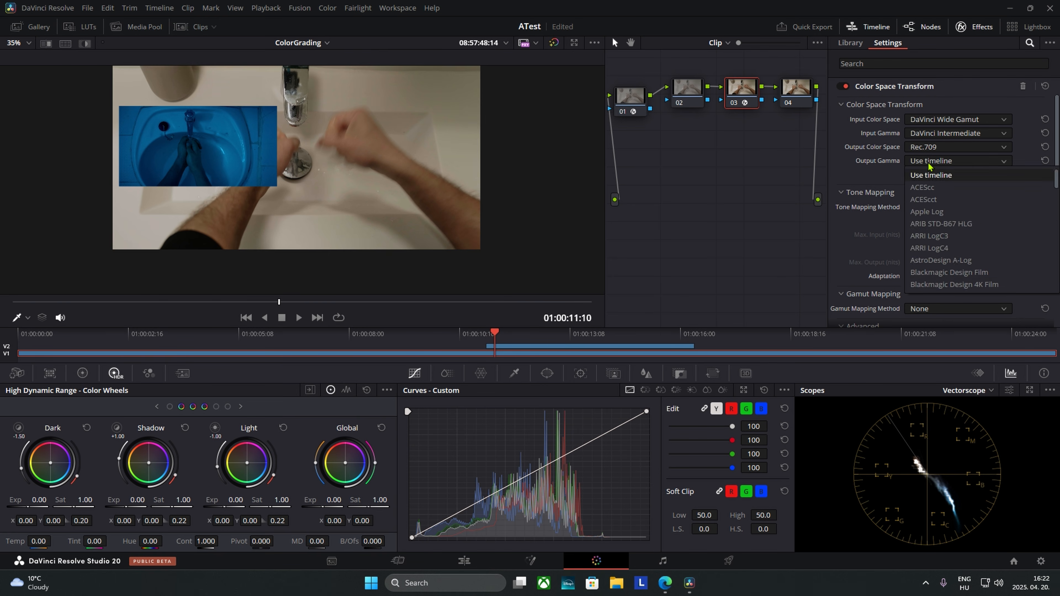
scroll(943, 222, down, 5)
click(944, 261)
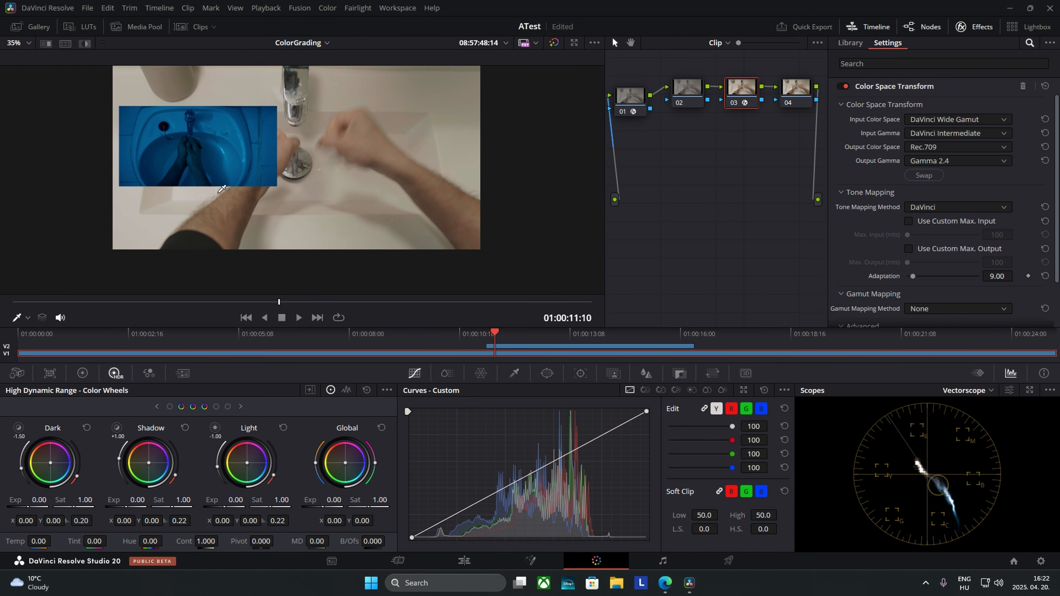
Review the converted footage in full screen and with nodes 01 and 03 toggled off and on, returning to 01:00:11:17.
key(ctrl+f)
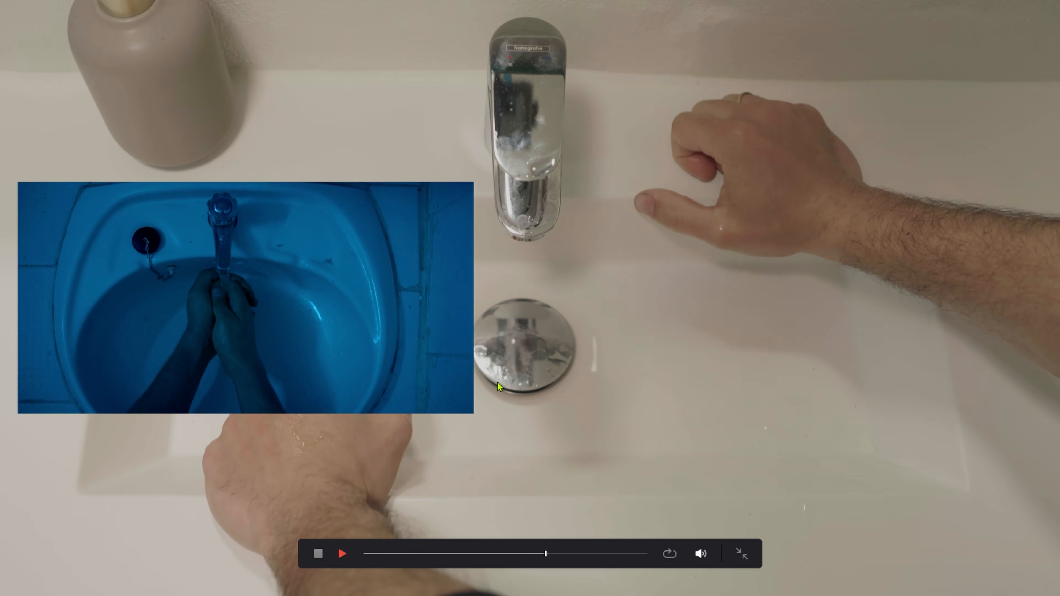
key(Escape)
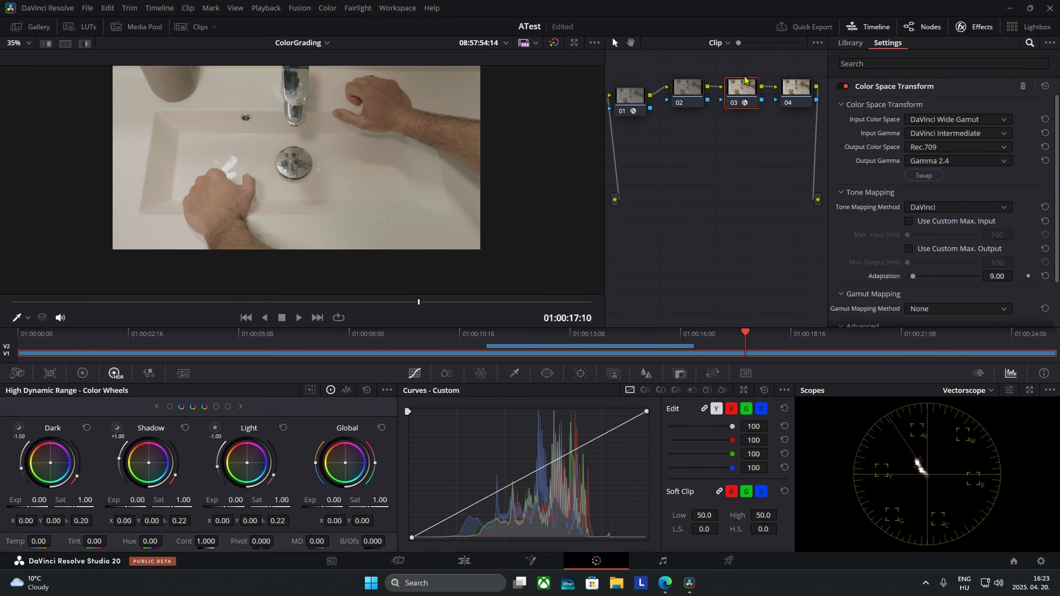
ctrl+click(621, 104)
ctrl+click(631, 101)
key(ctrl+d)
key(ctrl+d)
click(633, 109)
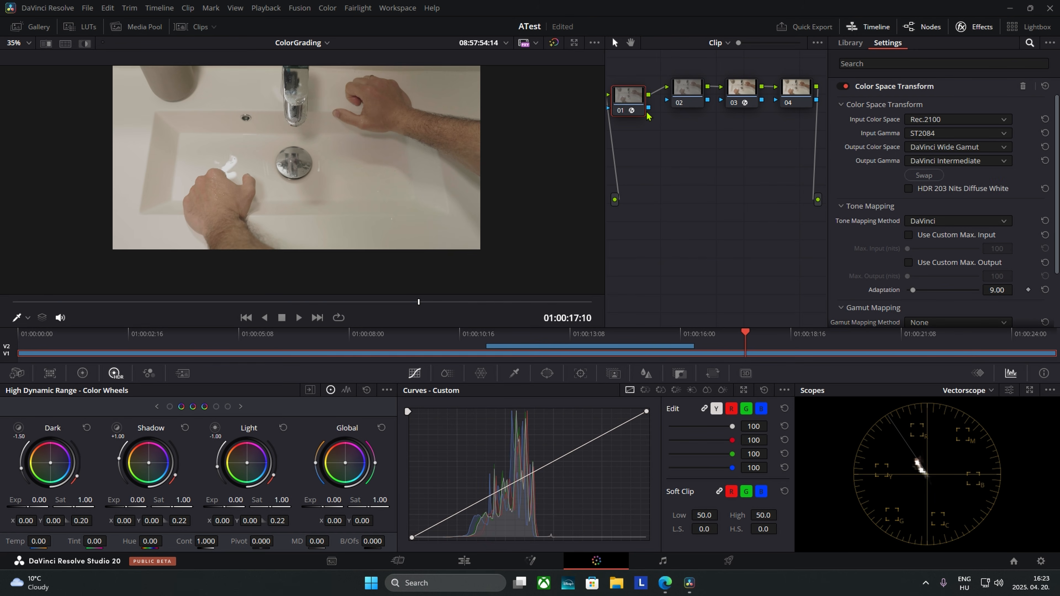
click(506, 336)
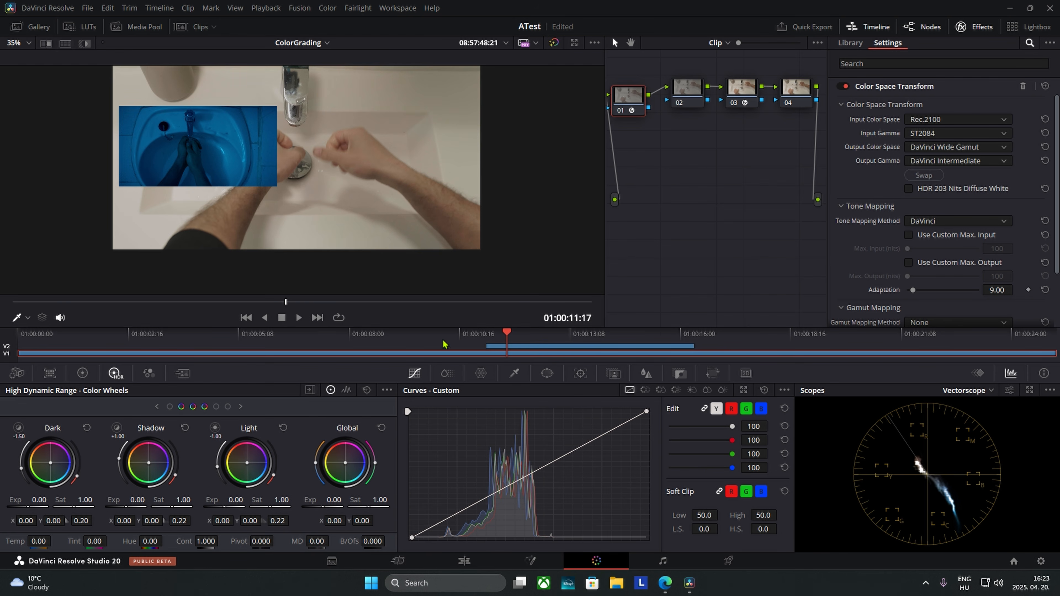
Try pushing node 02's HDR Light wheel toward blue, to about X 0.27 and Y -0.09, and reset it.
click(686, 100)
drag(678, 102, 687, 115)
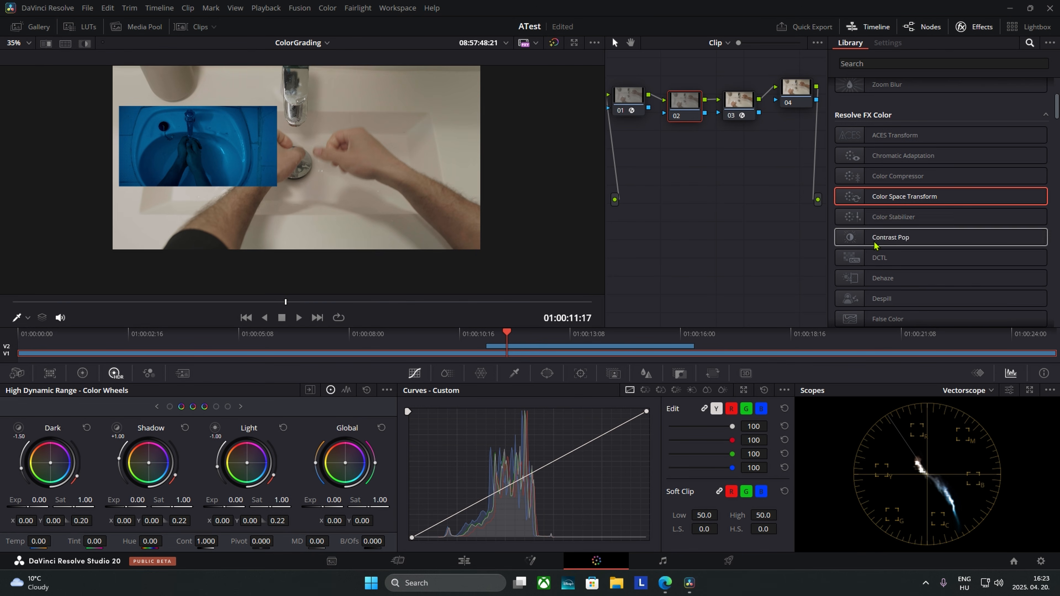
mouse_move(265, 480)
mouse_down()
mouse_move(288, 476)
mouse_move(253, 464)
mouse_move(268, 463)
mouse_up()
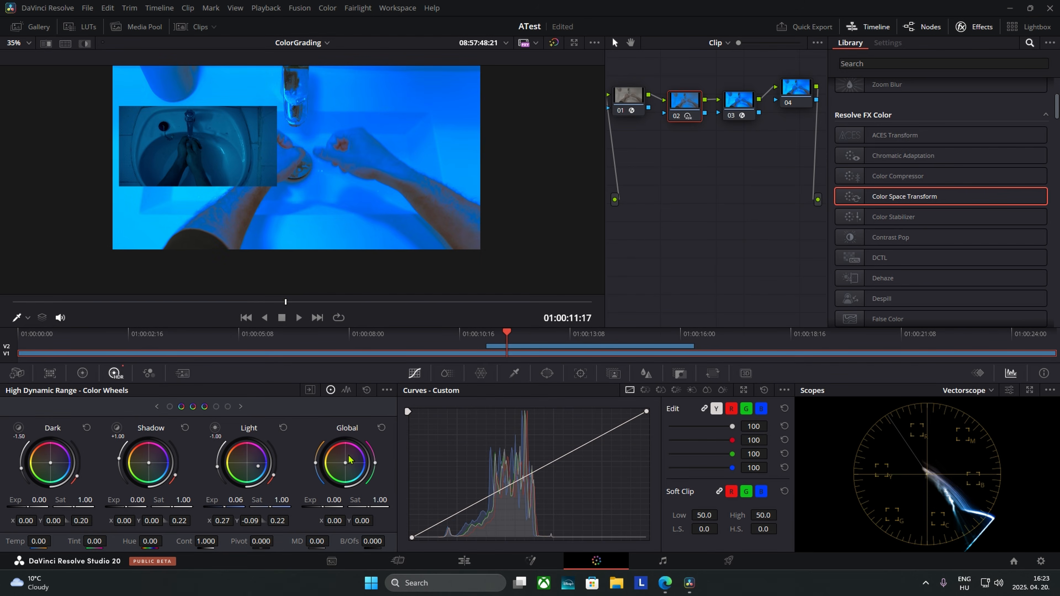
click(282, 428)
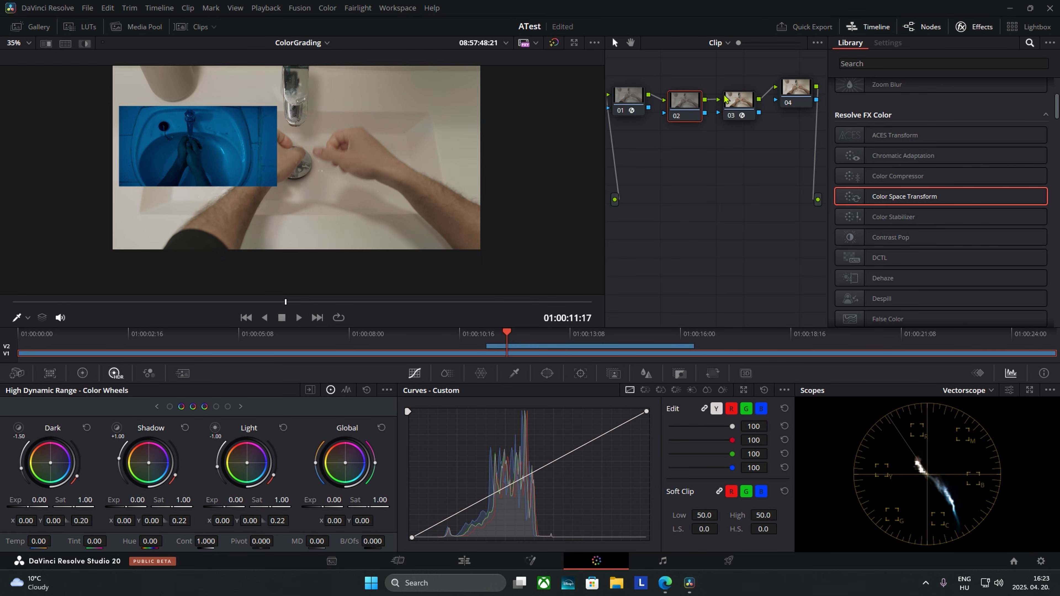
Line up node 04 with nodes 02 and 03 in the node graph and select node 02 for grading.
right_click(696, 117)
click(709, 124)
mouse_move(789, 96)
mouse_down()
mouse_move(787, 117)
mouse_move(795, 108)
mouse_up()
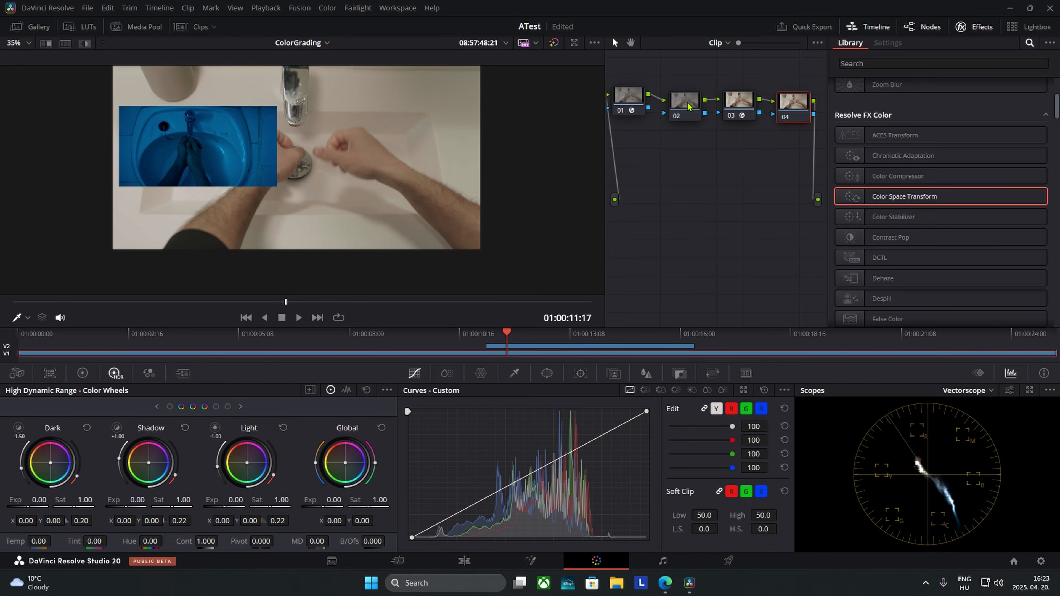
click(687, 107)
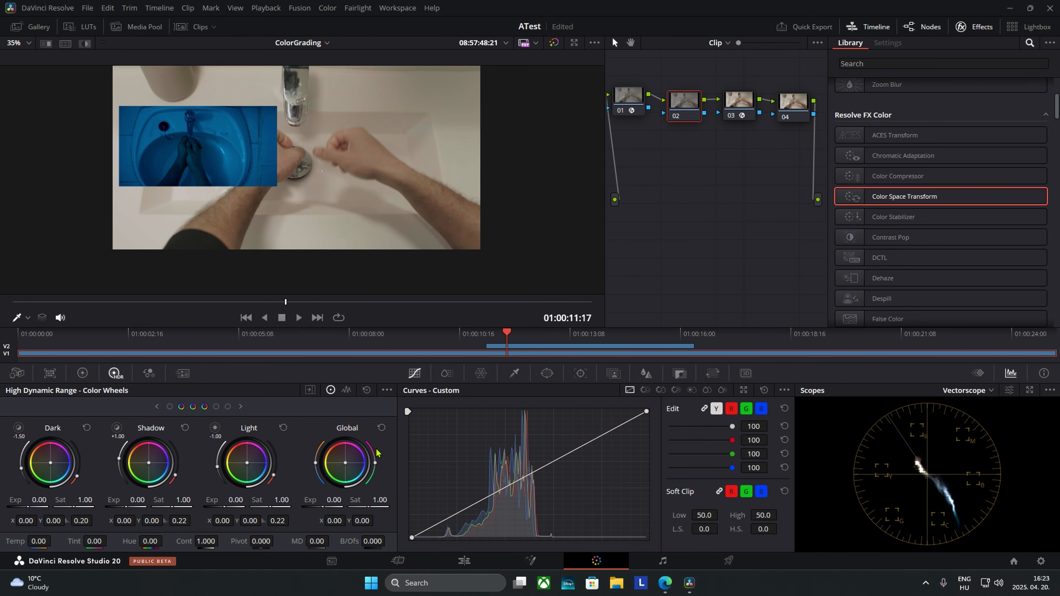
Compare the Primaries and HDR color wheels for node 02, and preview the image range affected by the Light zone.
click(83, 374)
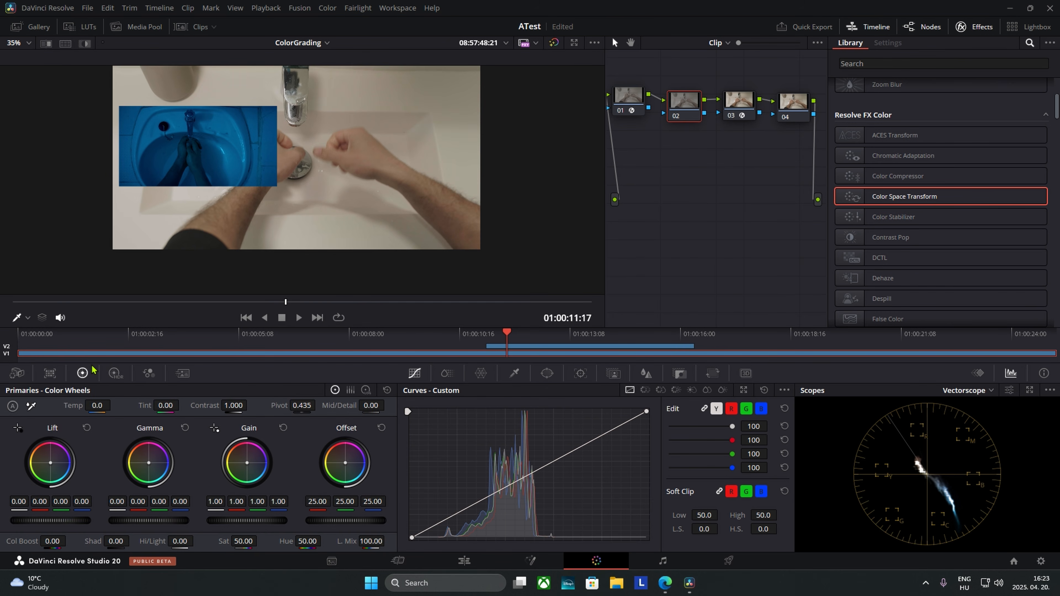
click(116, 376)
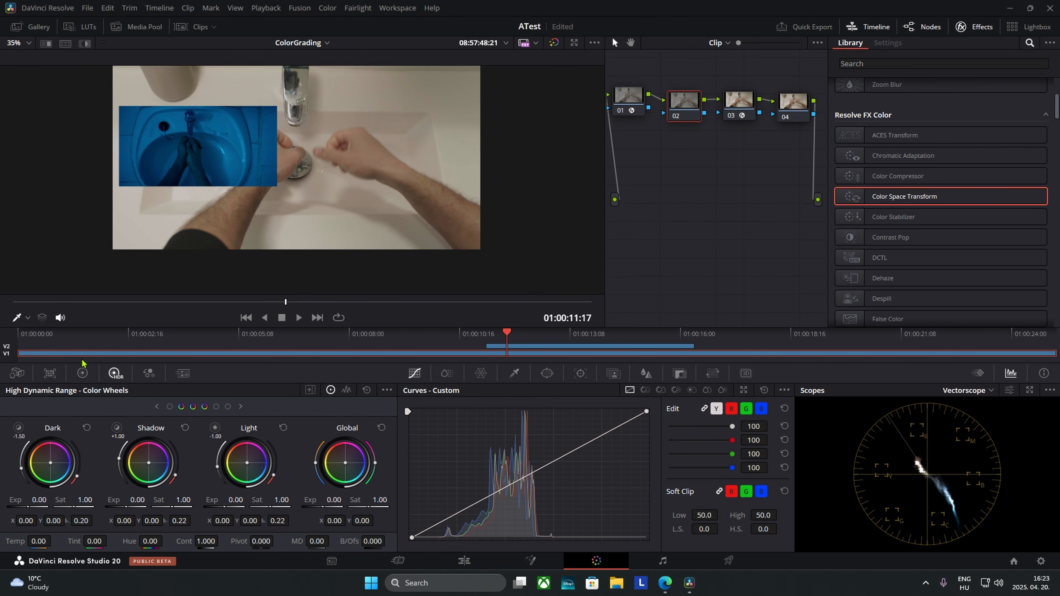
click(83, 373)
click(116, 374)
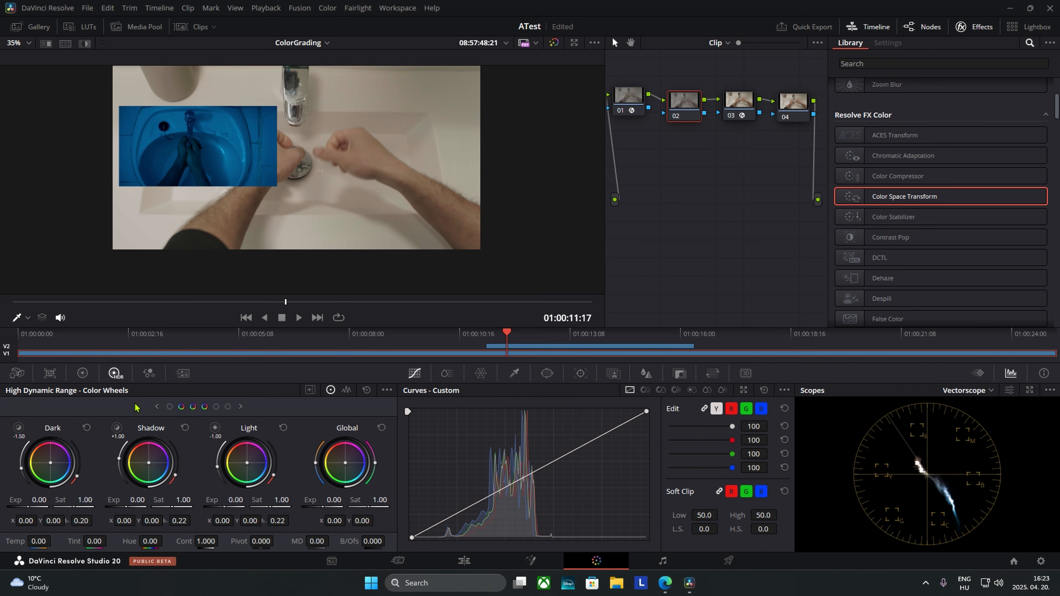
click(215, 428)
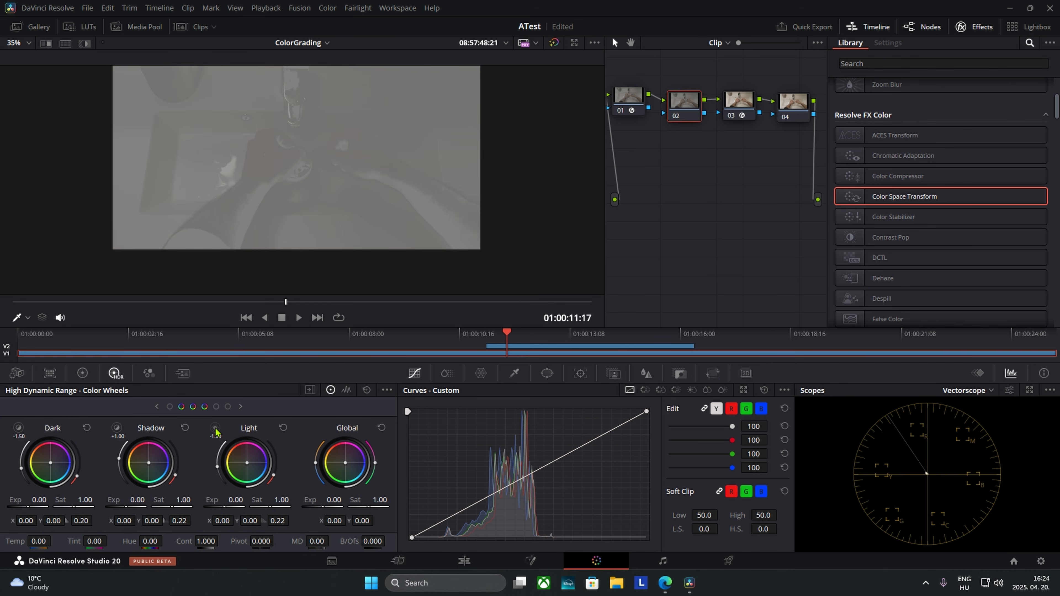
click(216, 428)
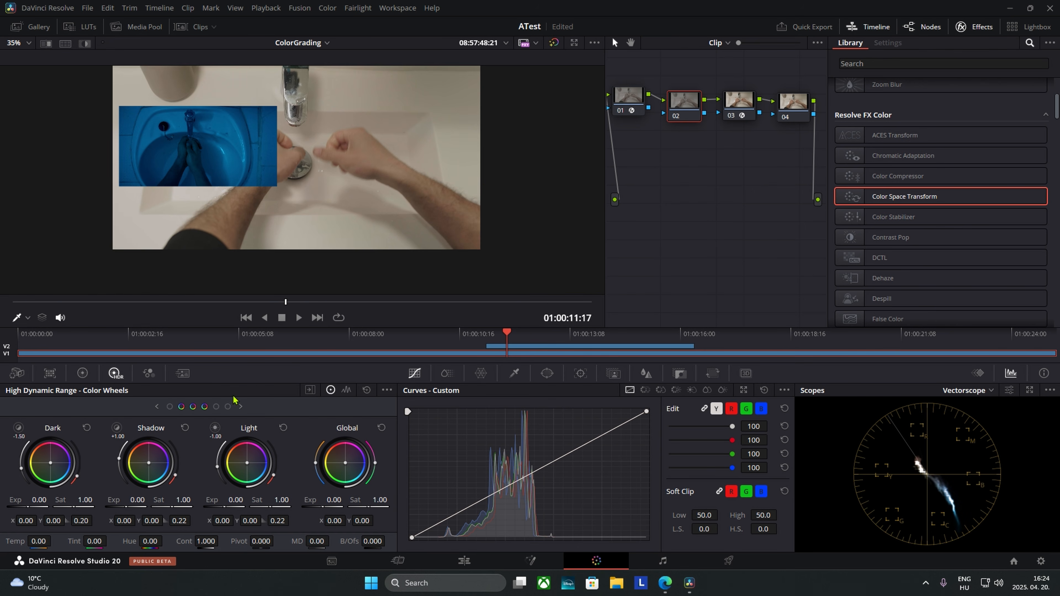
Try pushing node 02's HDR Light wheel toward cyan, to about X 0.01 and Y -0.04, and reset it.
click(215, 429)
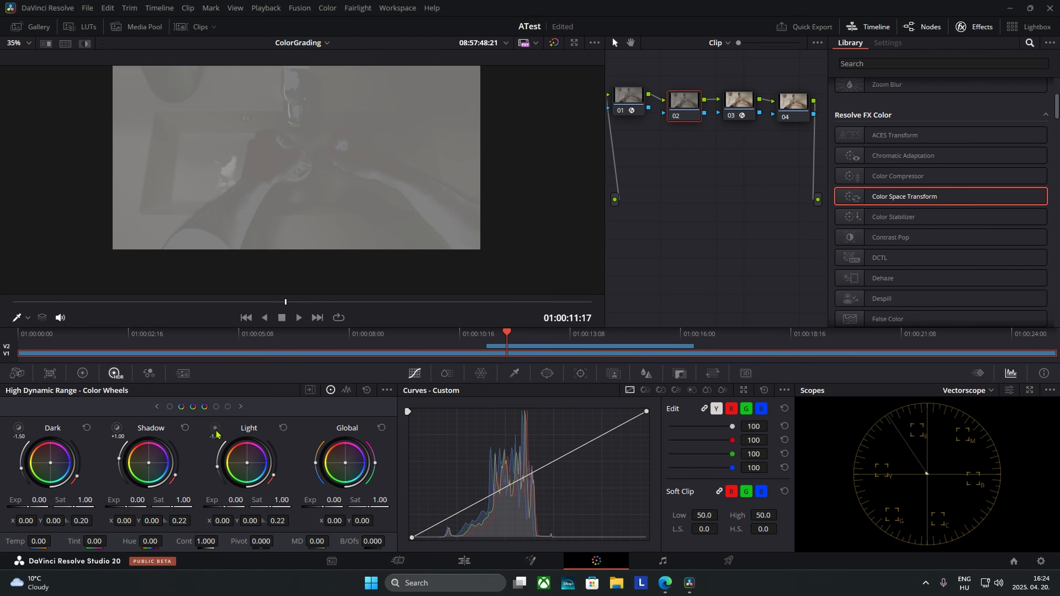
drag(246, 462, 247, 464)
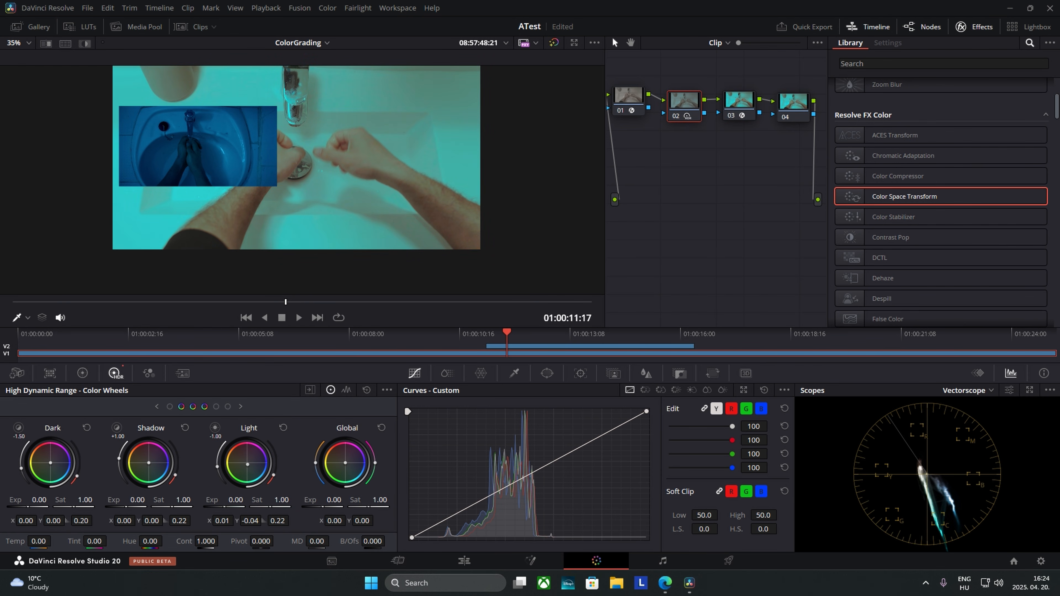
click(214, 428)
click(283, 427)
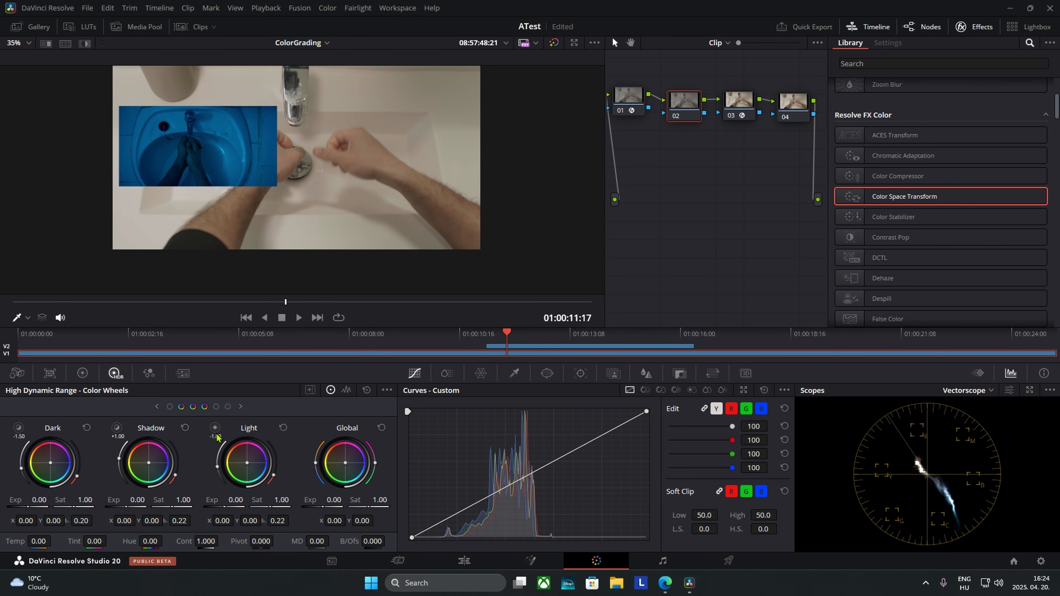
Preview the image range affected by the Shadow zone and compare node 02's Primaries and HDR color wheels again.
click(116, 430)
click(244, 249)
right_click(689, 101)
click(717, 121)
click(85, 374)
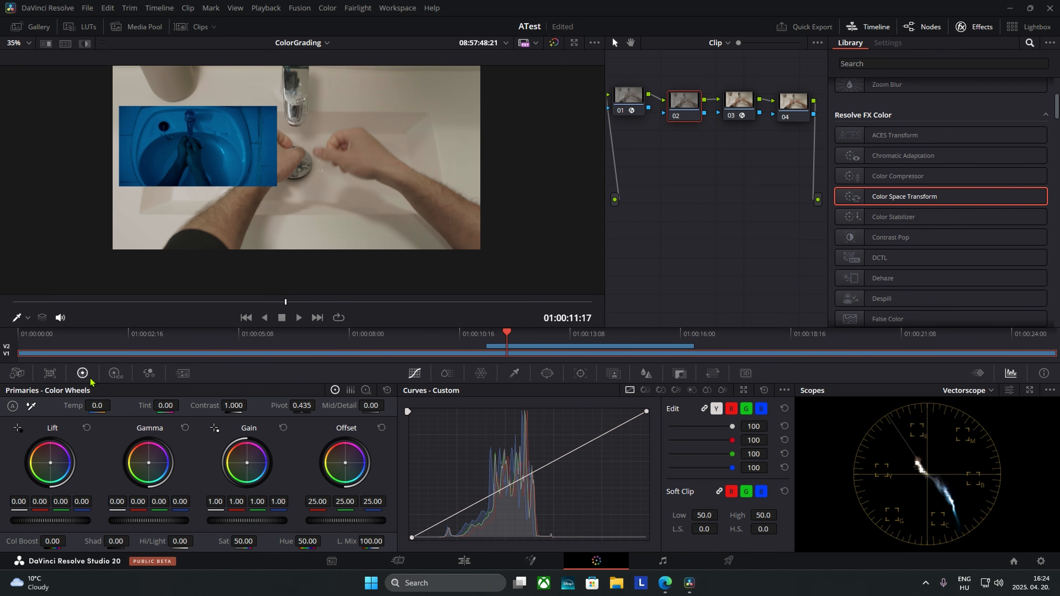
click(115, 373)
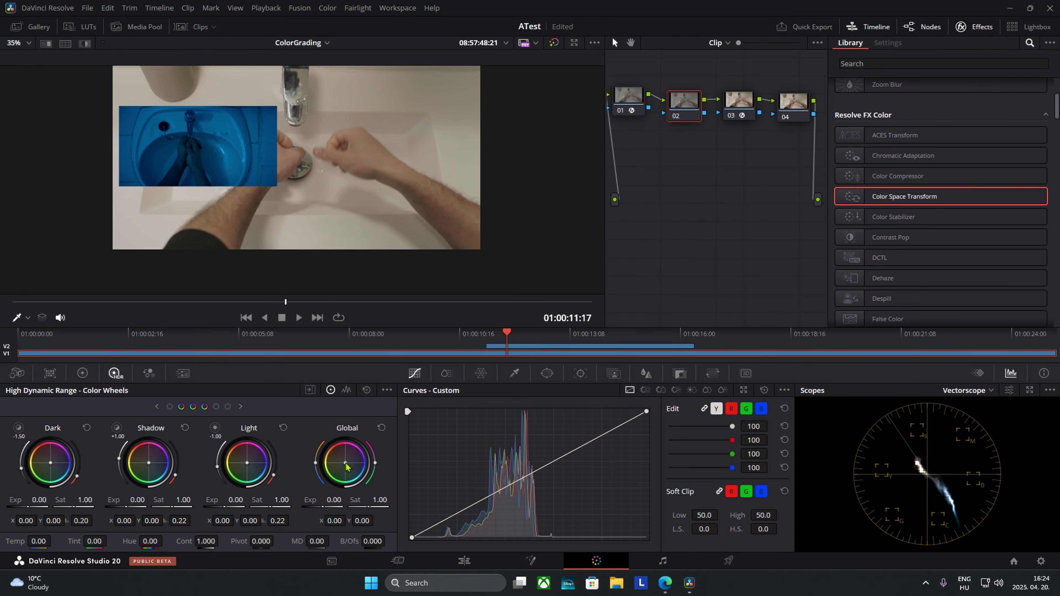
Tint node 02 blue with the HDR Global wheel at about X 0.05 and Y -0.06, and set the Global exposure to -0.84.
drag(346, 467, 358, 472)
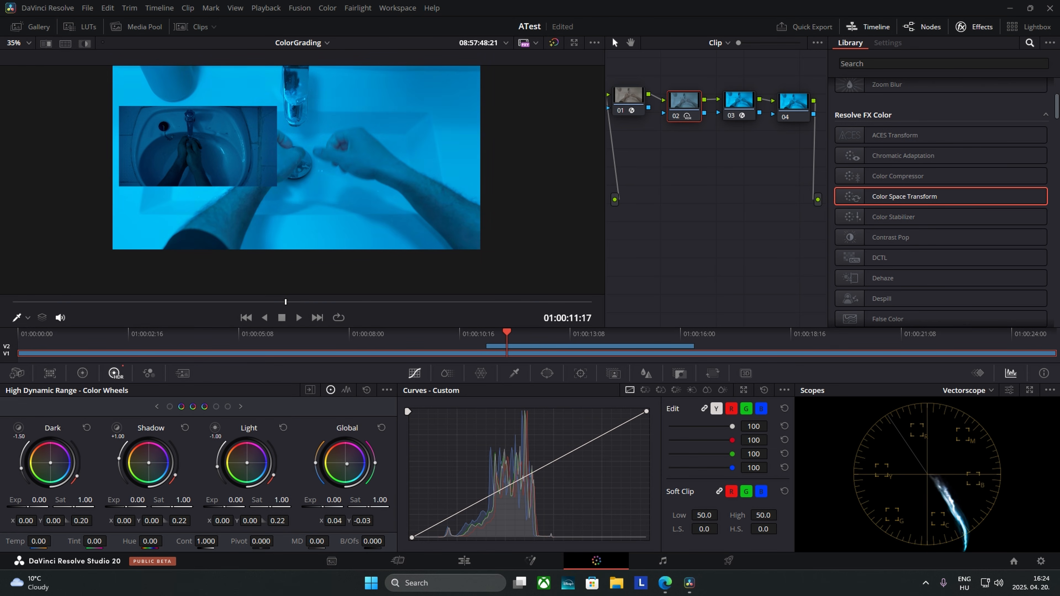
drag(359, 472, 359, 472)
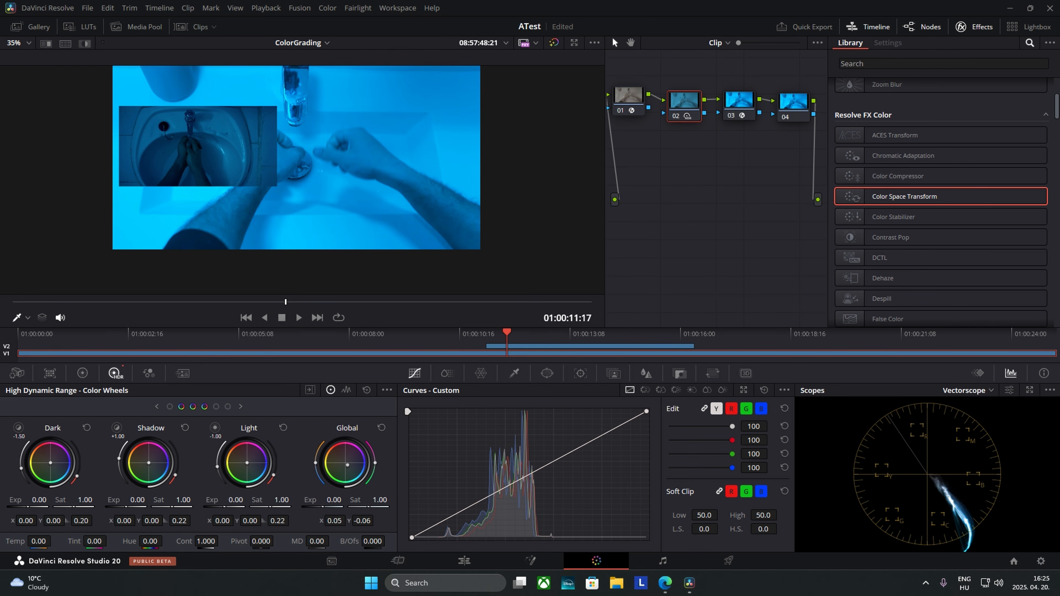
drag(359, 472, 347, 465)
drag(333, 499, 297, 500)
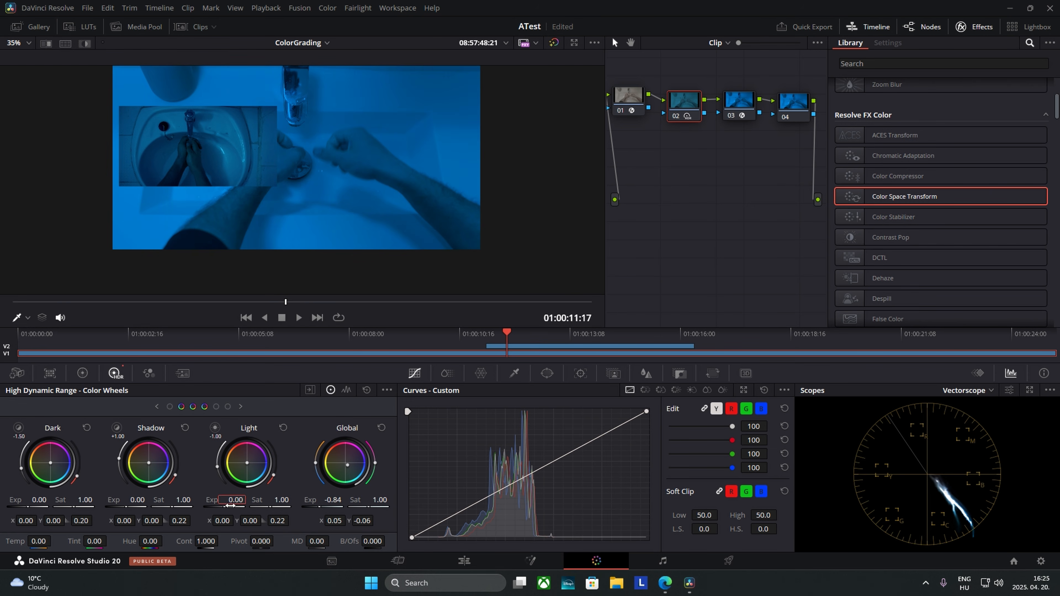
Set node 02's HDR Light exposure to 0.34 and its Shadow exposure to -1.28.
drag(232, 501, 228, 502)
drag(234, 500, 249, 500)
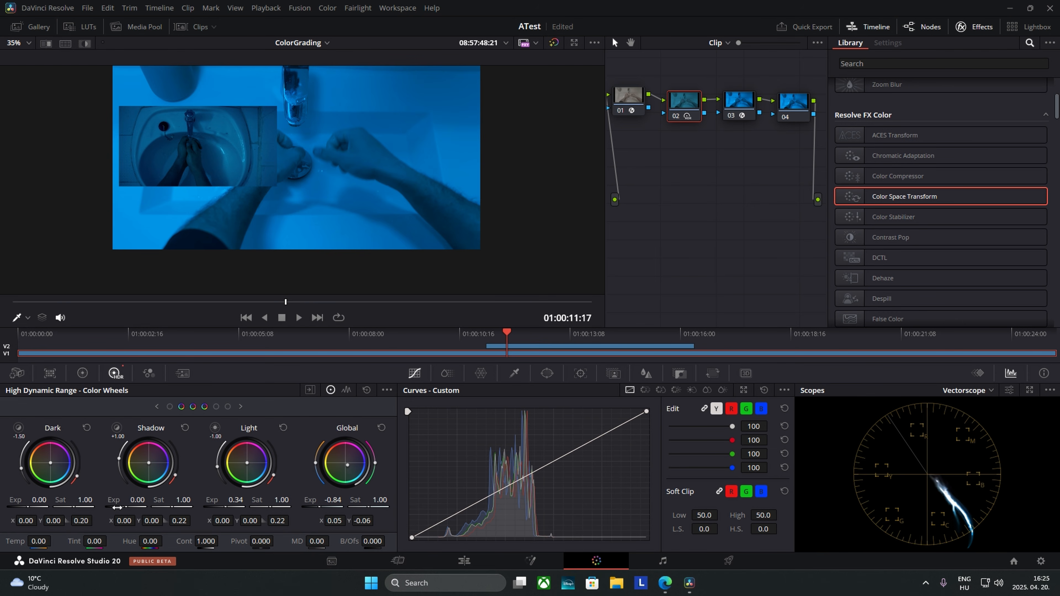
drag(136, 500, 128, 500)
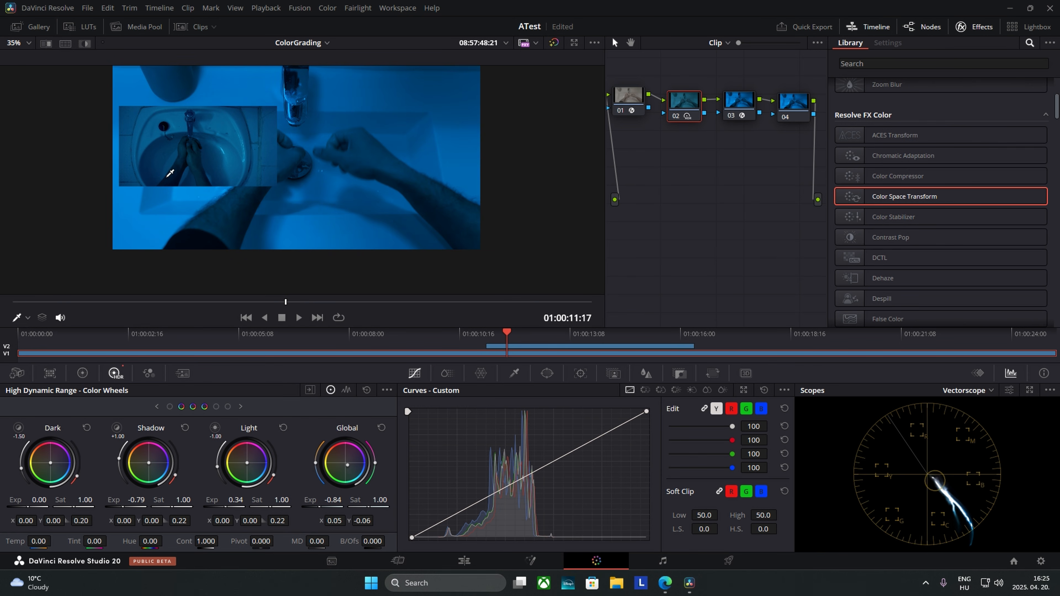
drag(129, 505, 115, 506)
drag(135, 501, 129, 501)
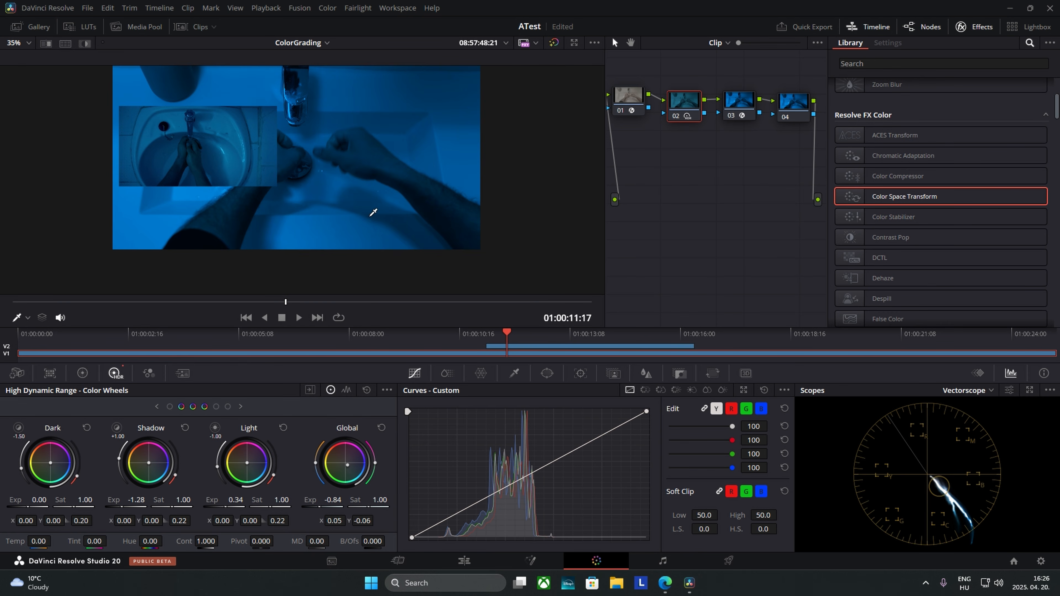
Compare the grade with the reference in full screen while shifting the Global wheel to about X 0.05 and Y -0.09.
key(ctrl+f)
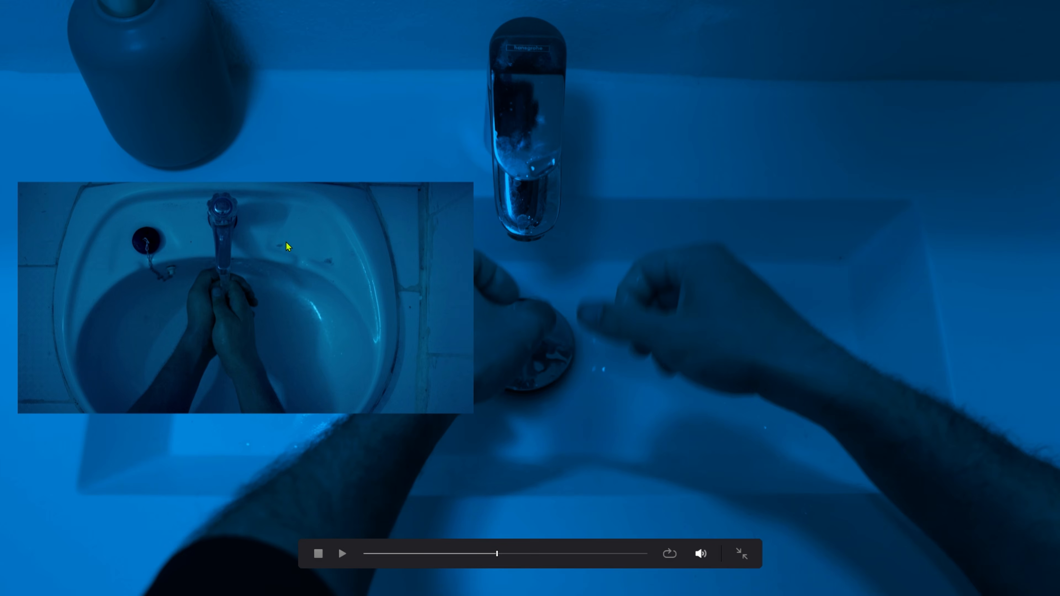
key(Escape)
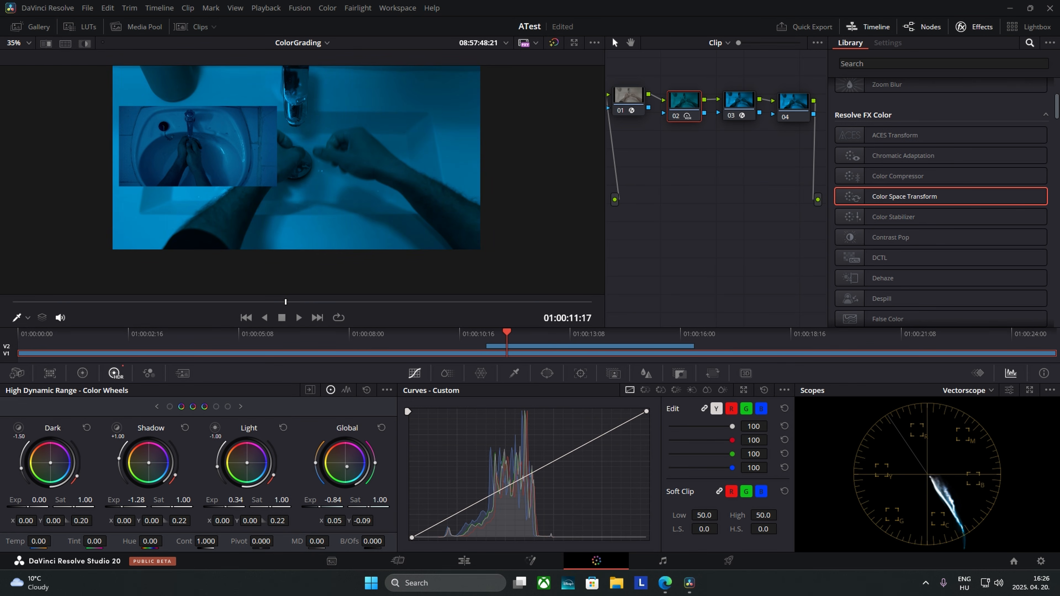
key(ctrl+f)
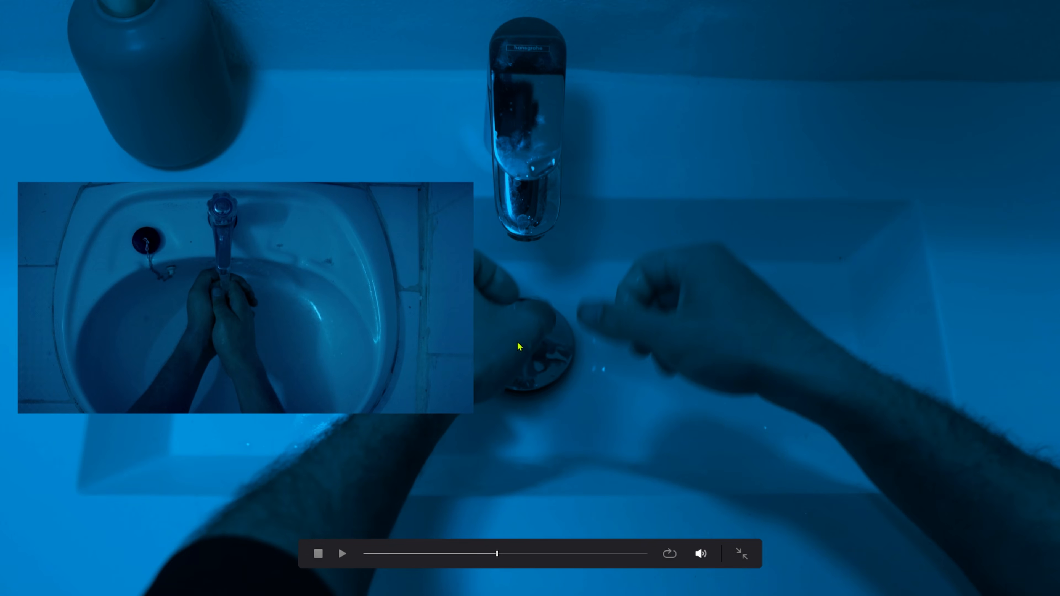
key(Escape)
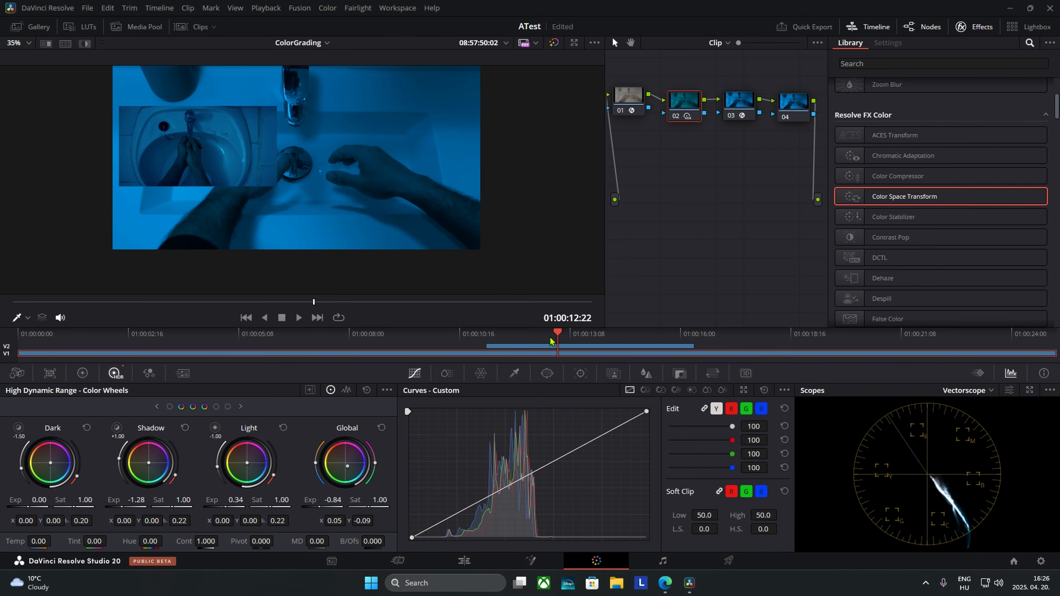
drag(551, 340, 506, 345)
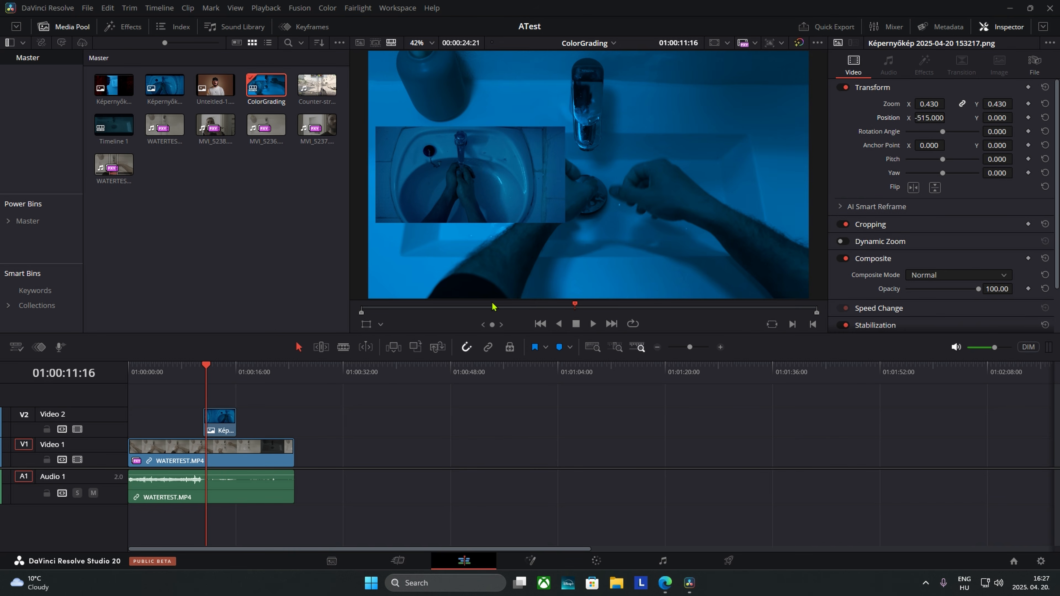
Select the reference still on Video 2 in the edit page, and return to the color page with the WATERTEST.MP4 clip selected.
click(225, 423)
click(569, 565)
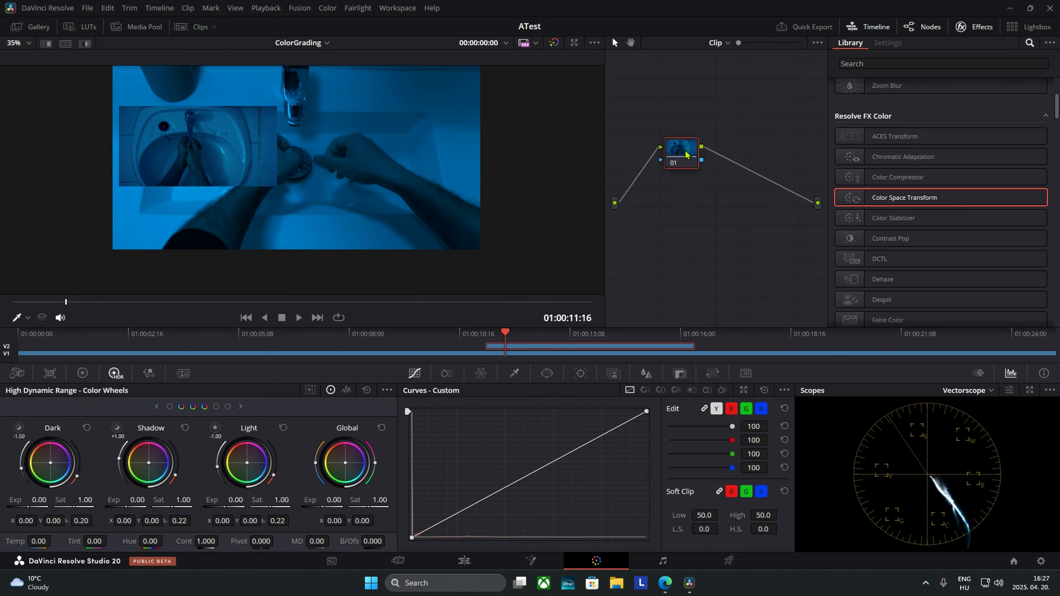
click(542, 354)
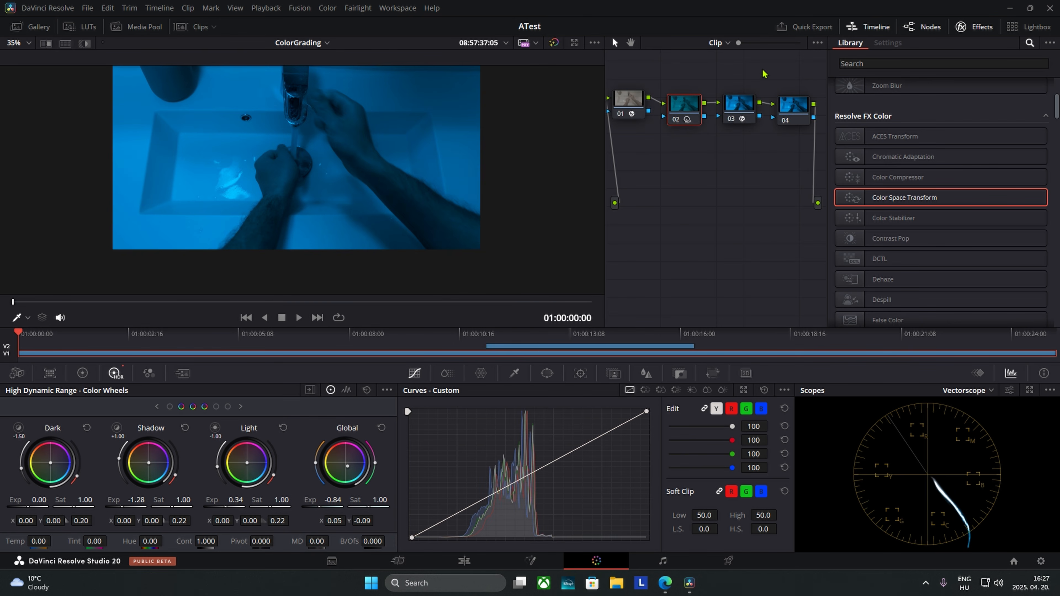
Find the Film Look Creator in the effects library and apply it to node 04.
click(793, 124)
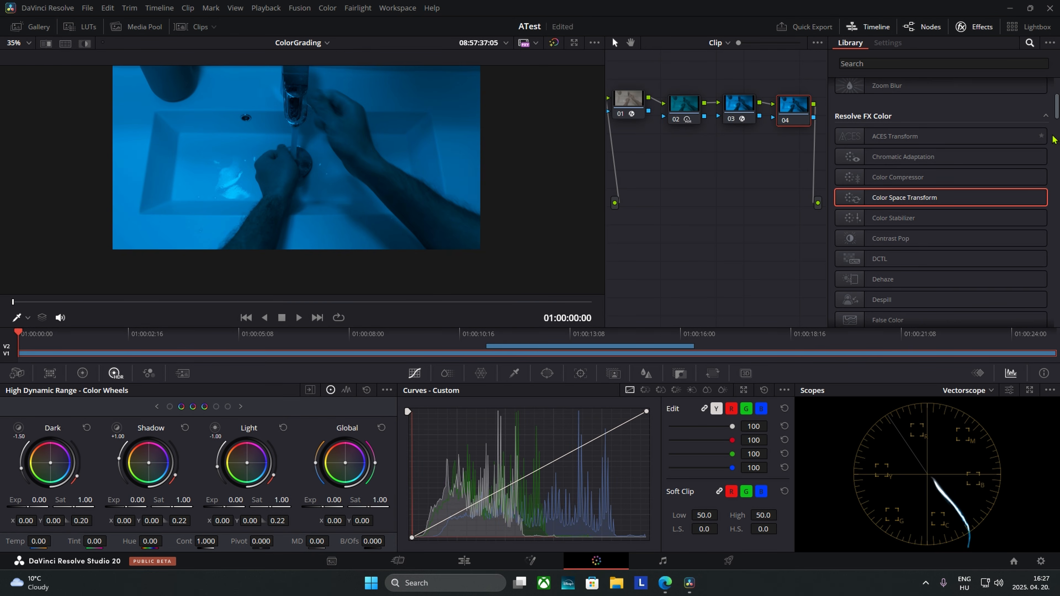
scroll(939, 152, up, 4)
mouse_move(1056, 101)
mouse_down()
mouse_move(1056, 324)
mouse_move(1045, 97)
mouse_up()
scroll(997, 304, up, 4)
scroll(889, 209, down, 5)
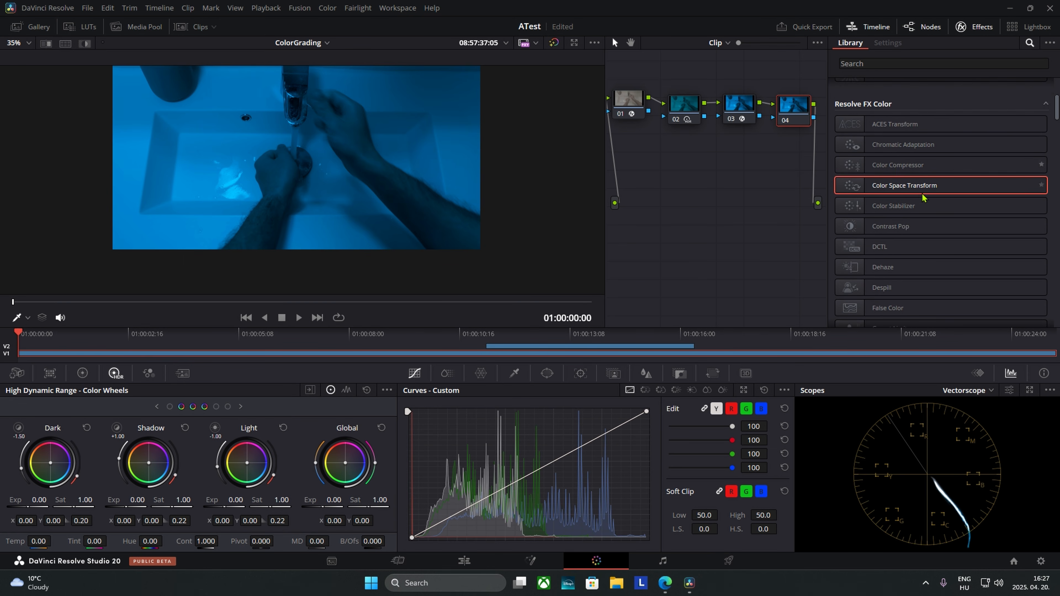
scroll(934, 249, down, 3)
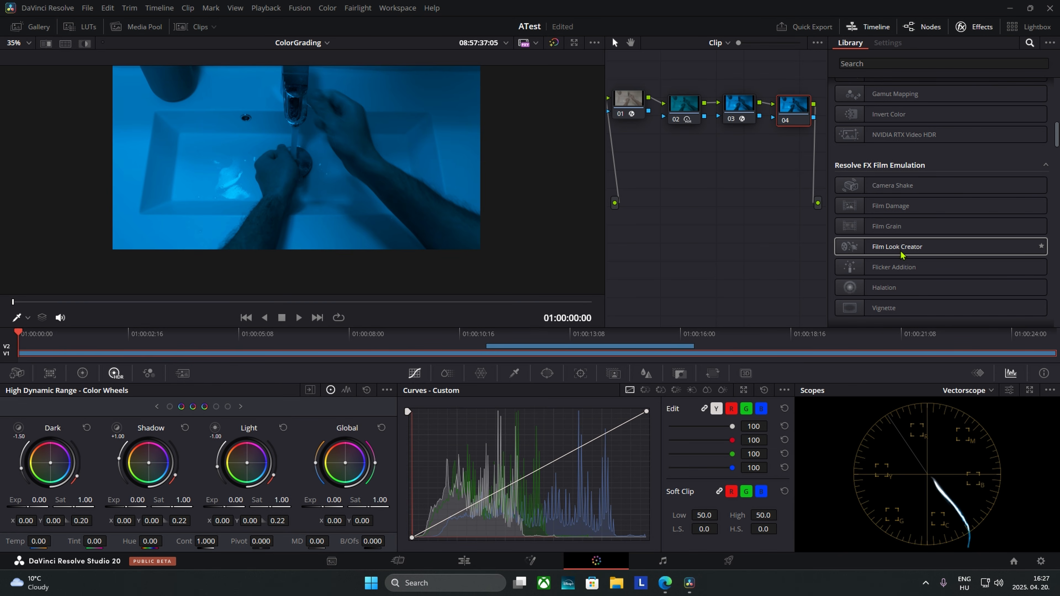
drag(902, 255, 795, 119)
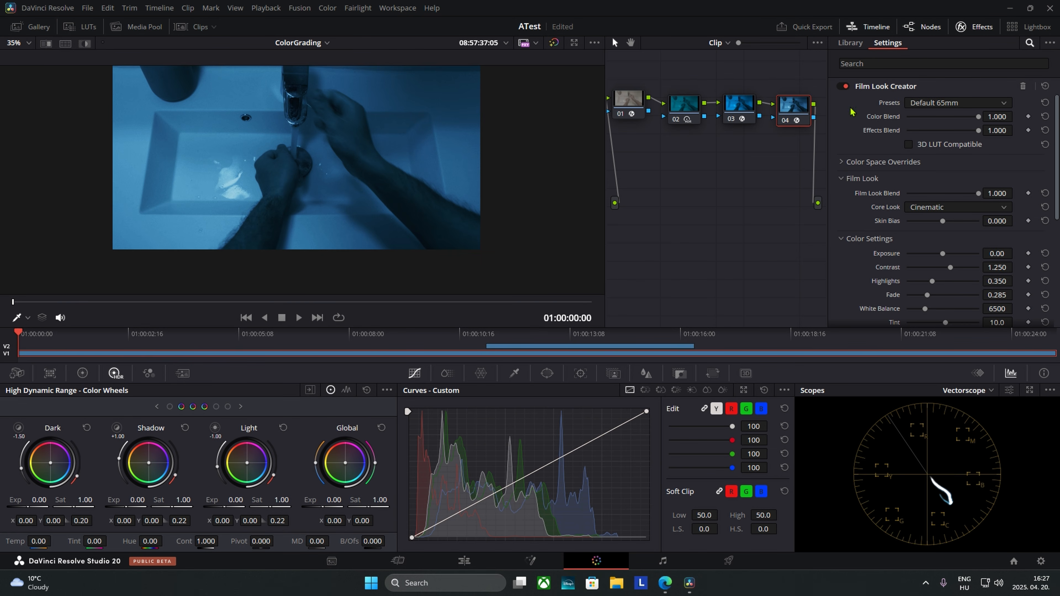
Compare node 04 with the Film Look Creator off and on, and apply the Cinematic preset.
click(840, 86)
click(840, 86)
click(938, 106)
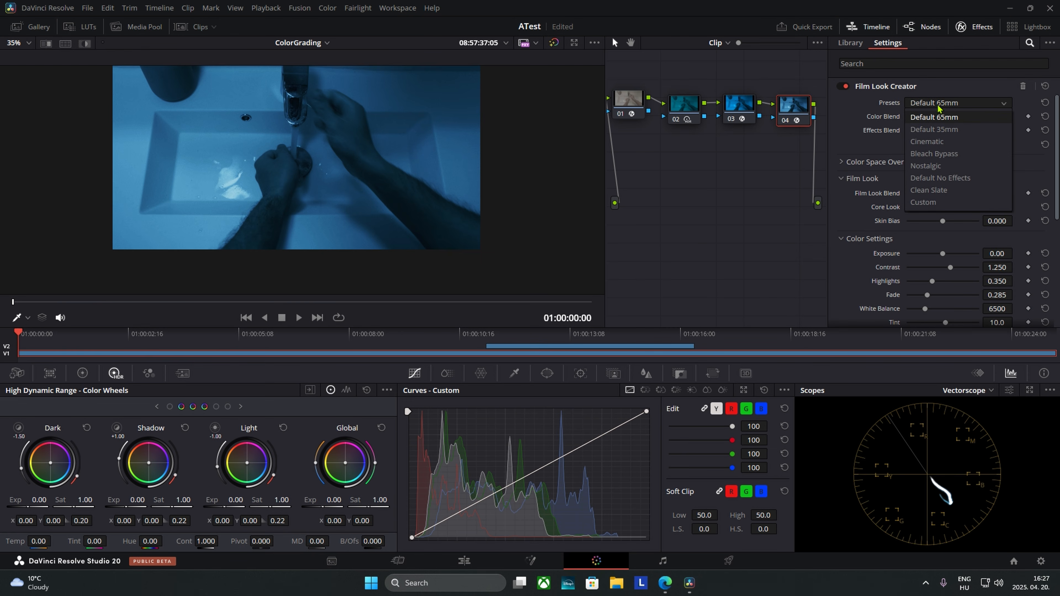
click(927, 141)
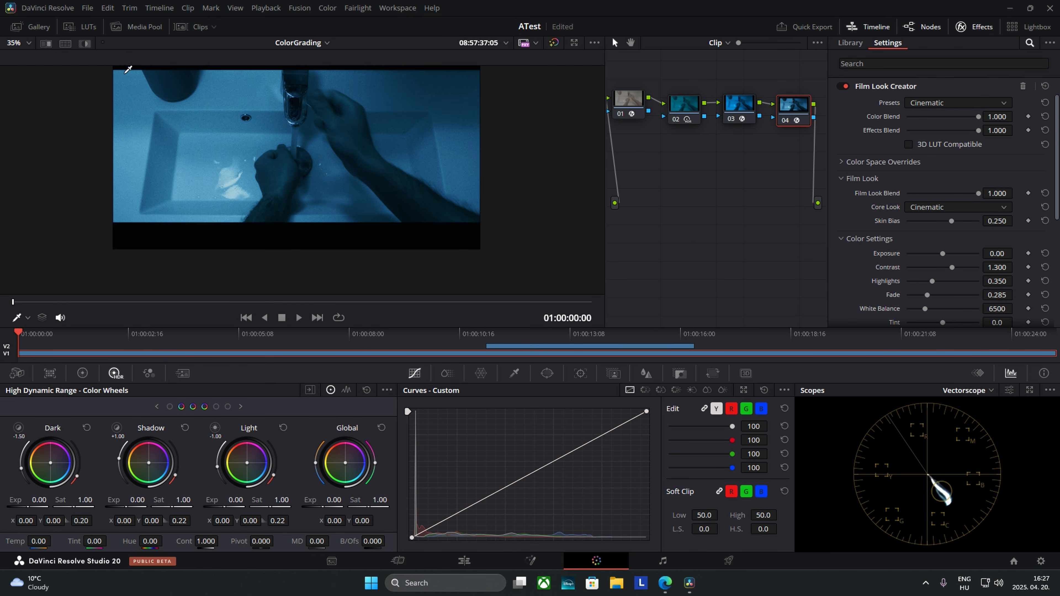
scroll(309, 161, down, 1)
scroll(305, 165, up, 3)
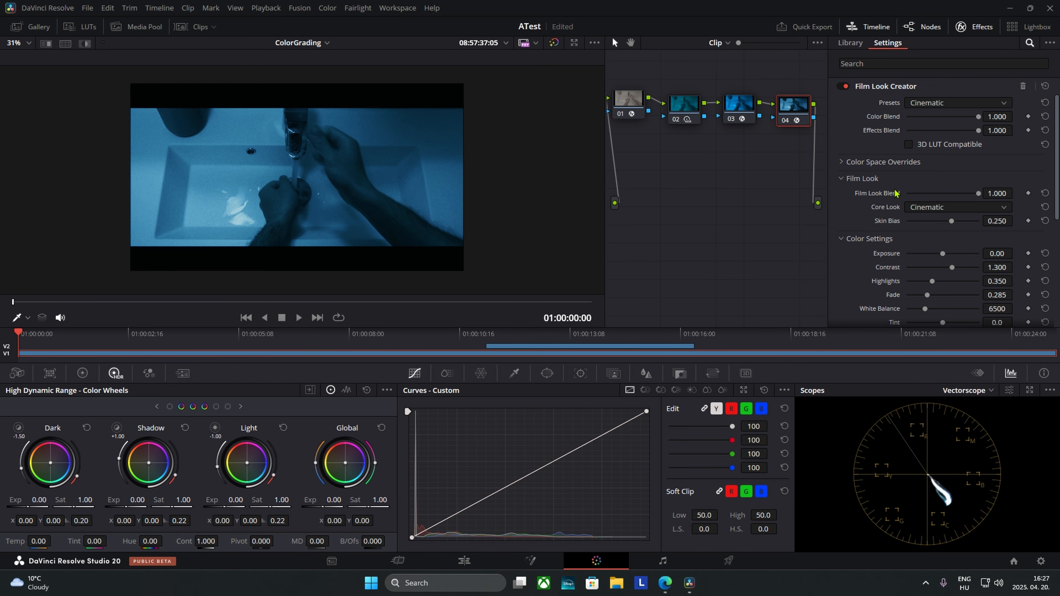
Try the Film Gate off and on with its ratio reset, disable it, and delete the Film Look Creator from node 04.
scroll(885, 211, down, 5)
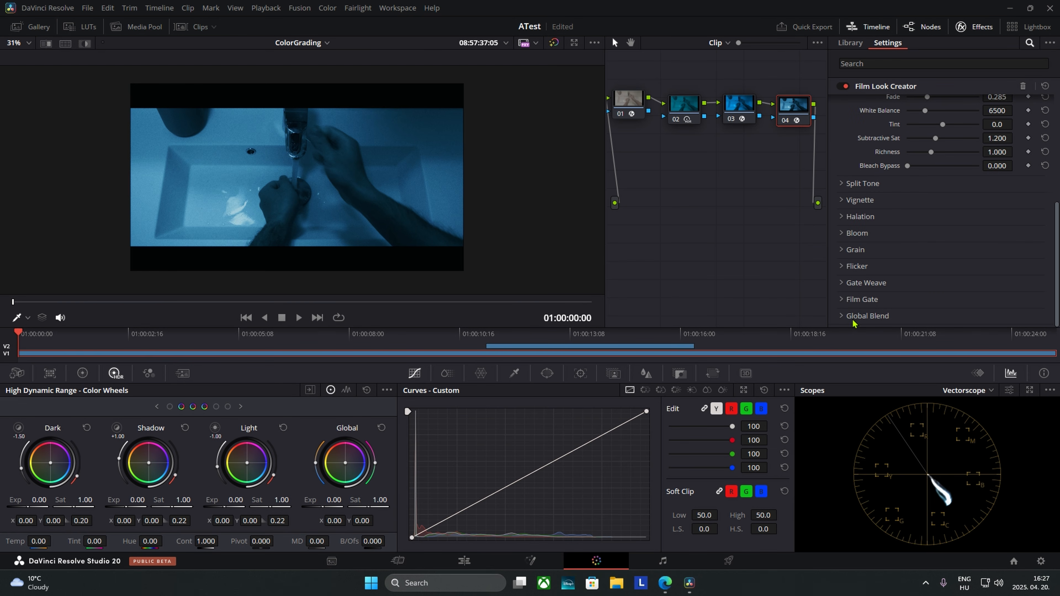
click(841, 300)
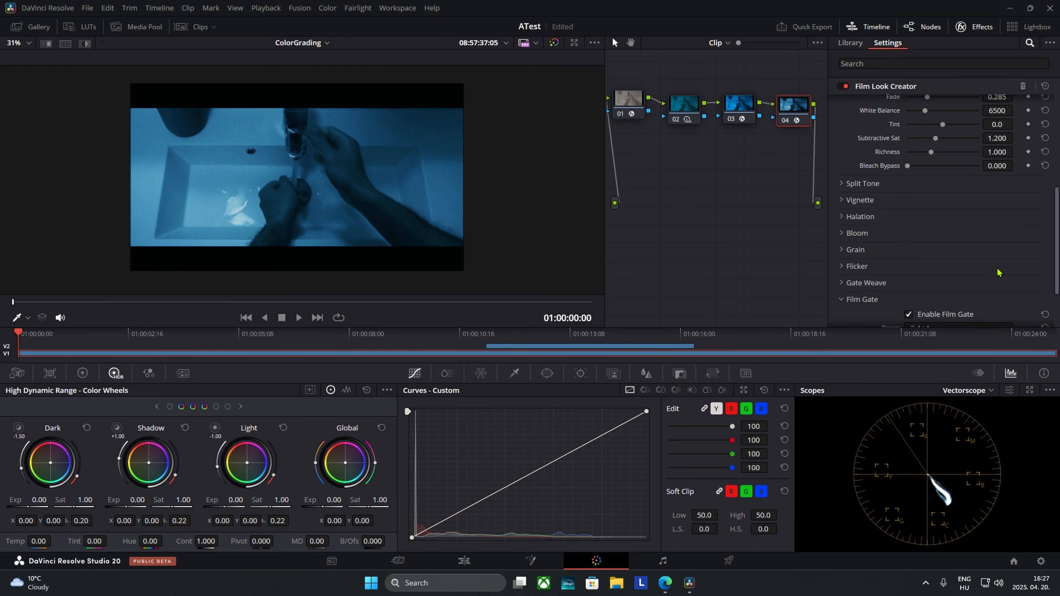
mouse_move(934, 278)
mouse_down()
mouse_move(924, 277)
mouse_move(944, 277)
mouse_move(930, 277)
mouse_up()
click(1044, 249)
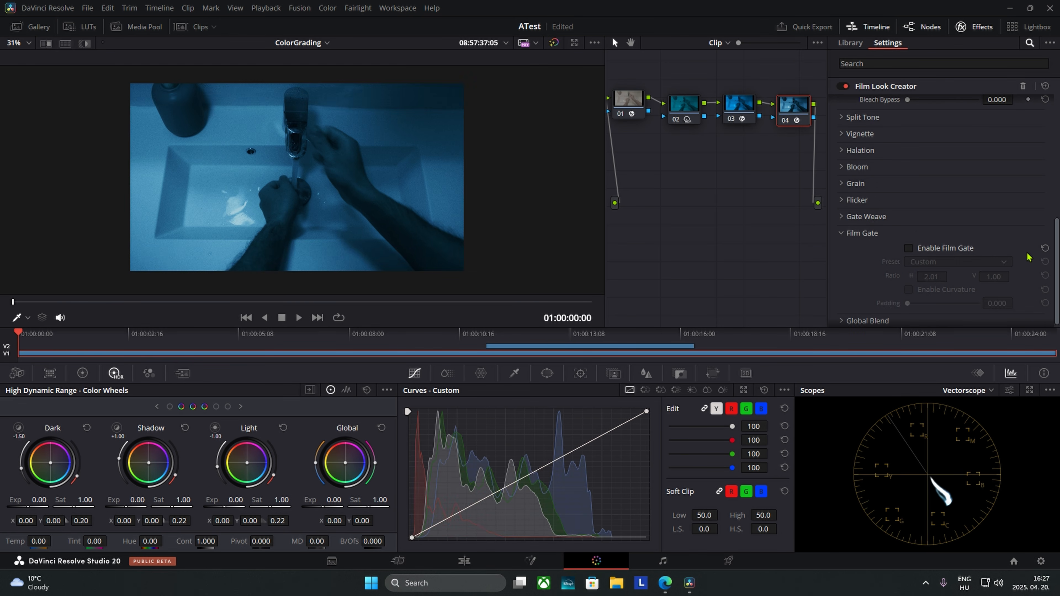
click(910, 249)
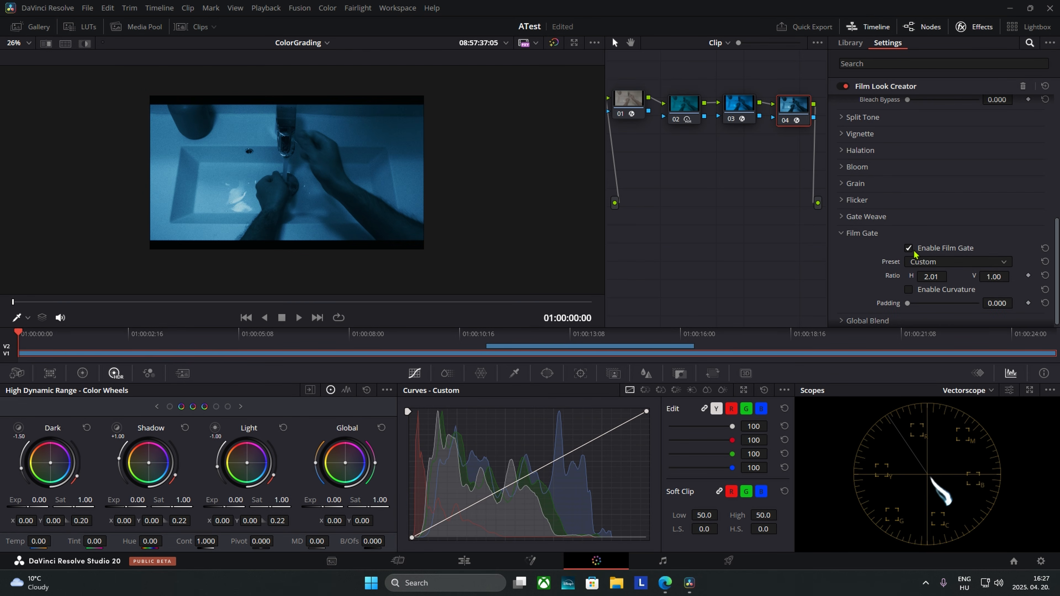
click(1045, 275)
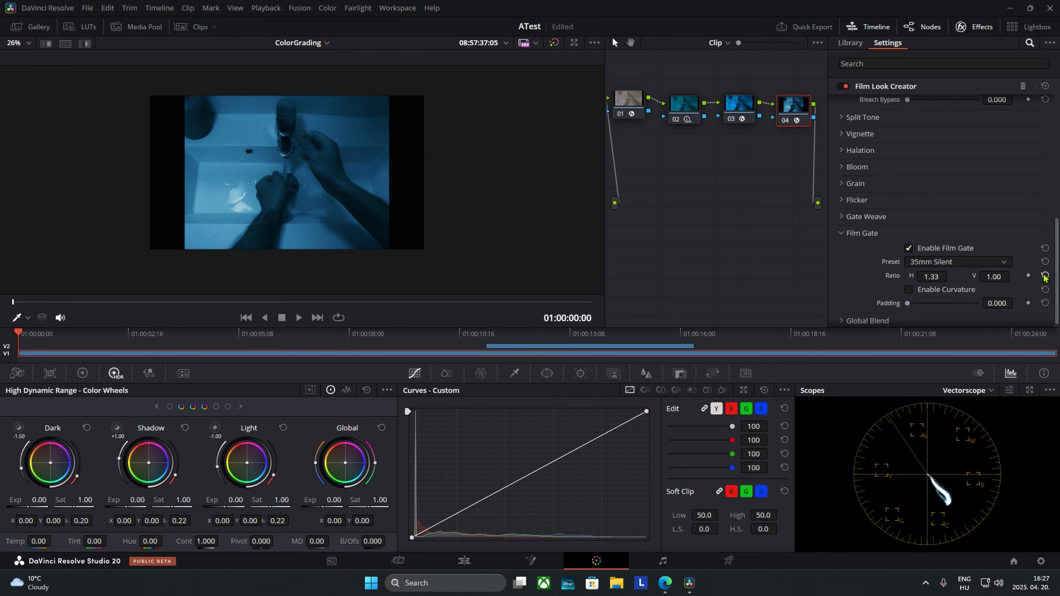
click(910, 250)
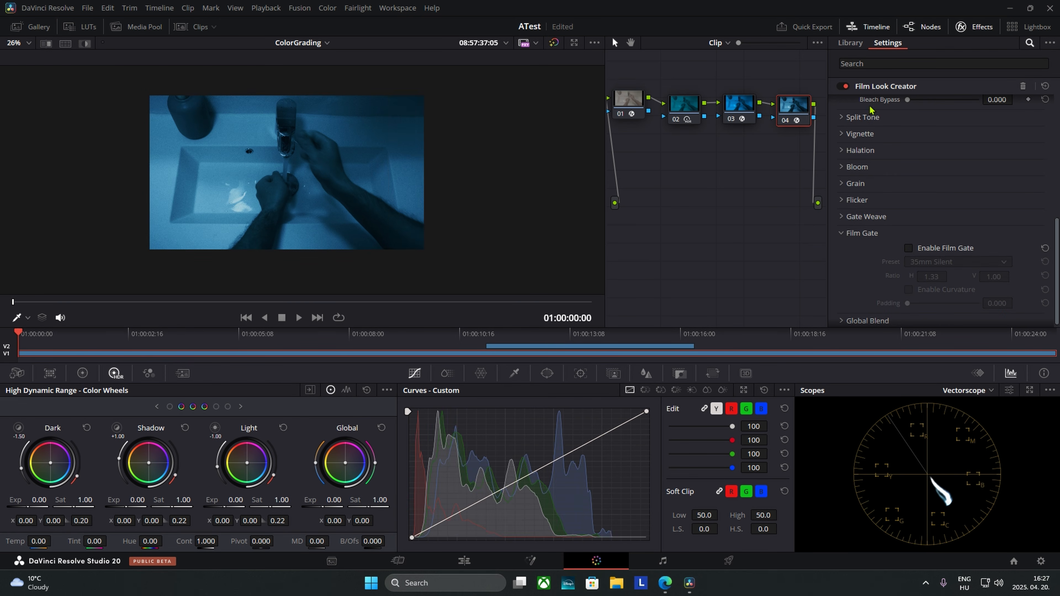
click(1022, 89)
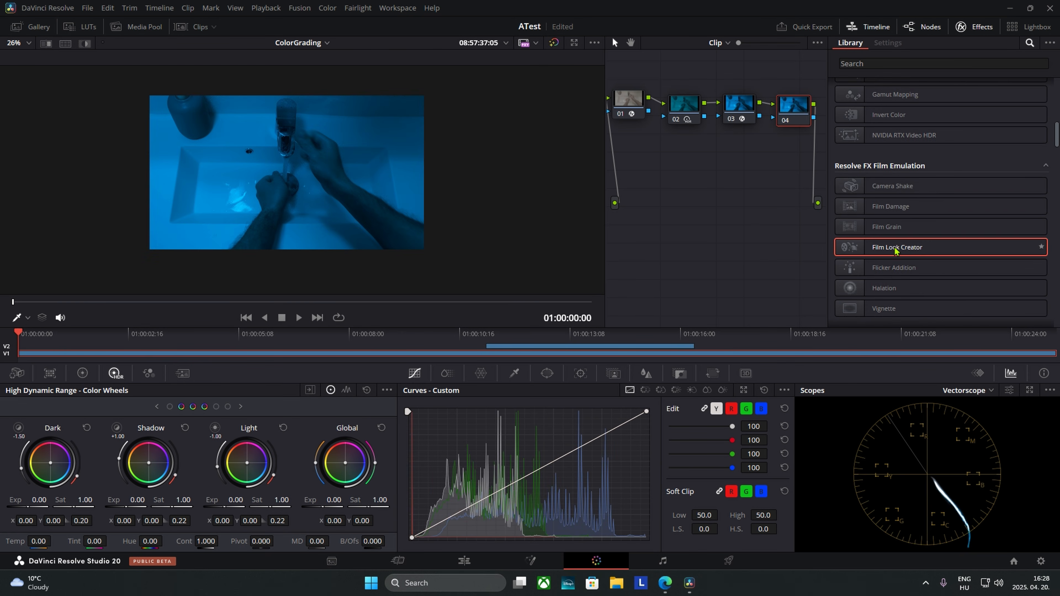
Reapply the Film Look Creator to node 04 and choose its Cinematic preset.
drag(895, 249, 794, 117)
scroll(914, 100, up, 5)
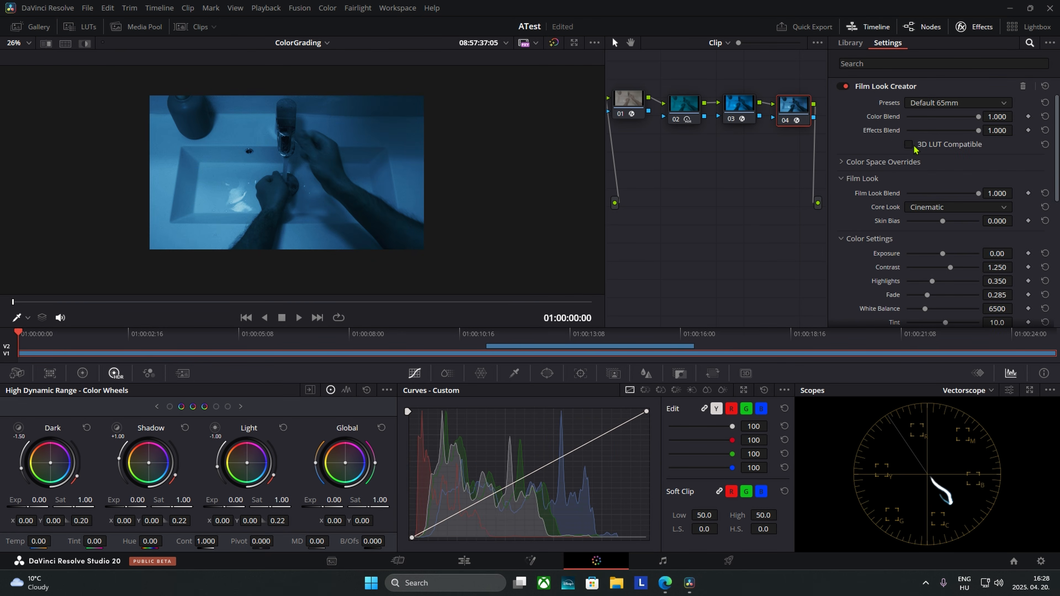
click(941, 102)
click(944, 144)
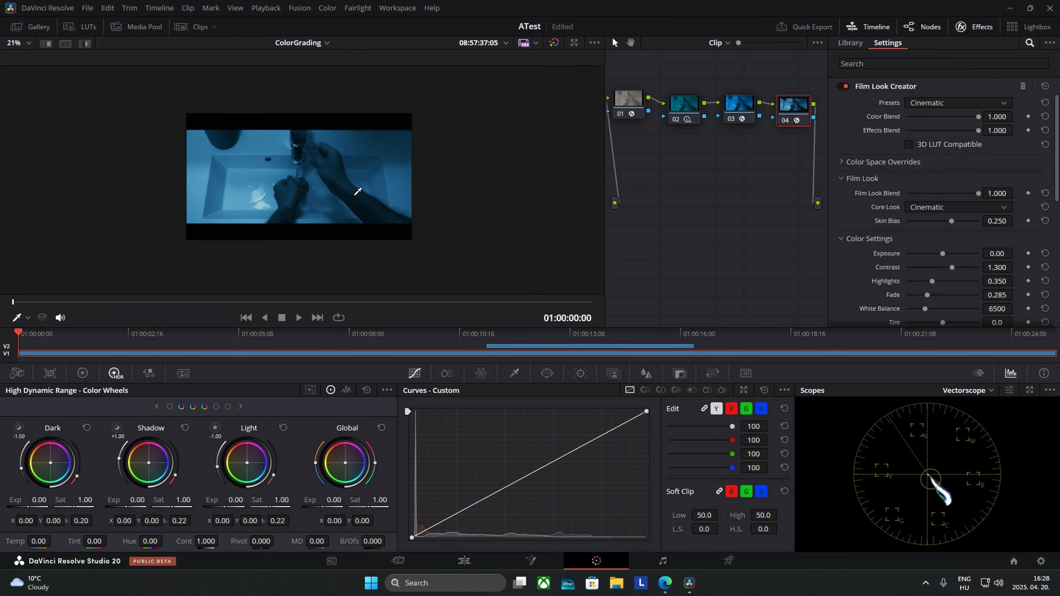
Try the Vintage and Akasaka core looks, move the playhead to the reference still, and return the core look to Cinematic.
click(935, 214)
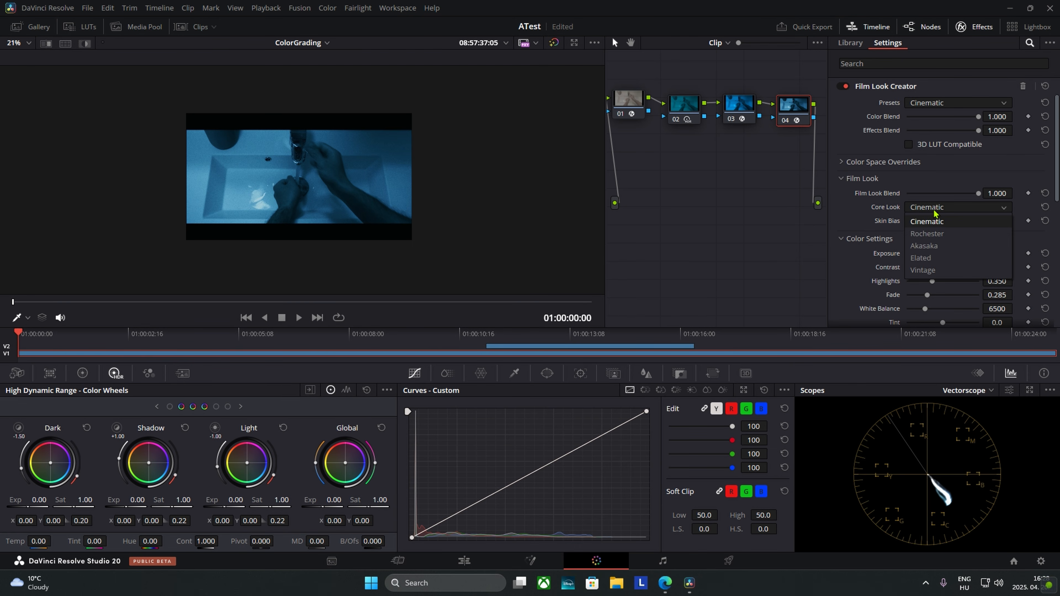
click(934, 212)
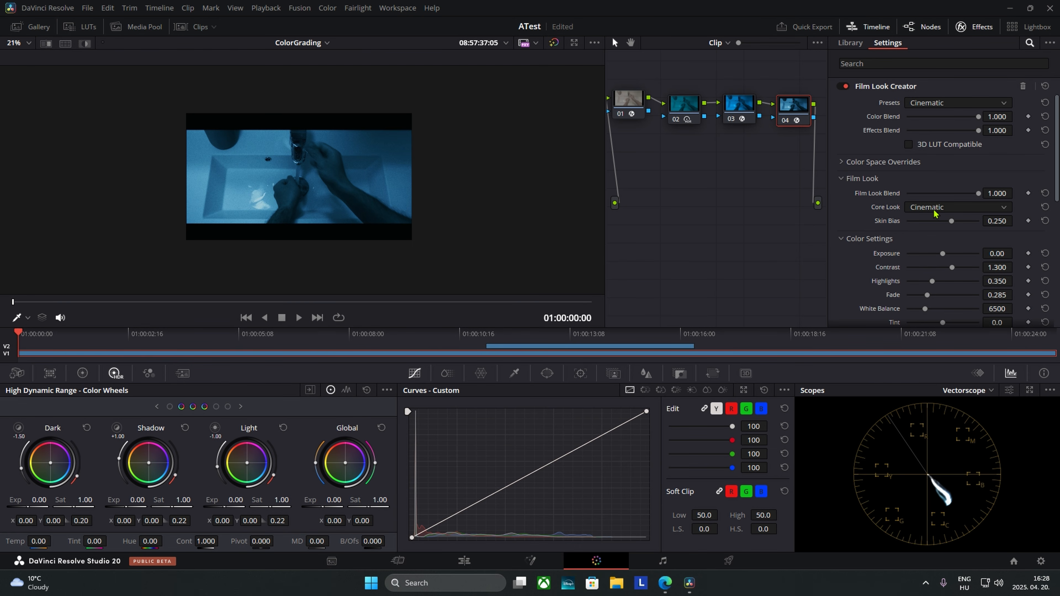
click(934, 212)
click(933, 212)
scroll(934, 212, down, 4)
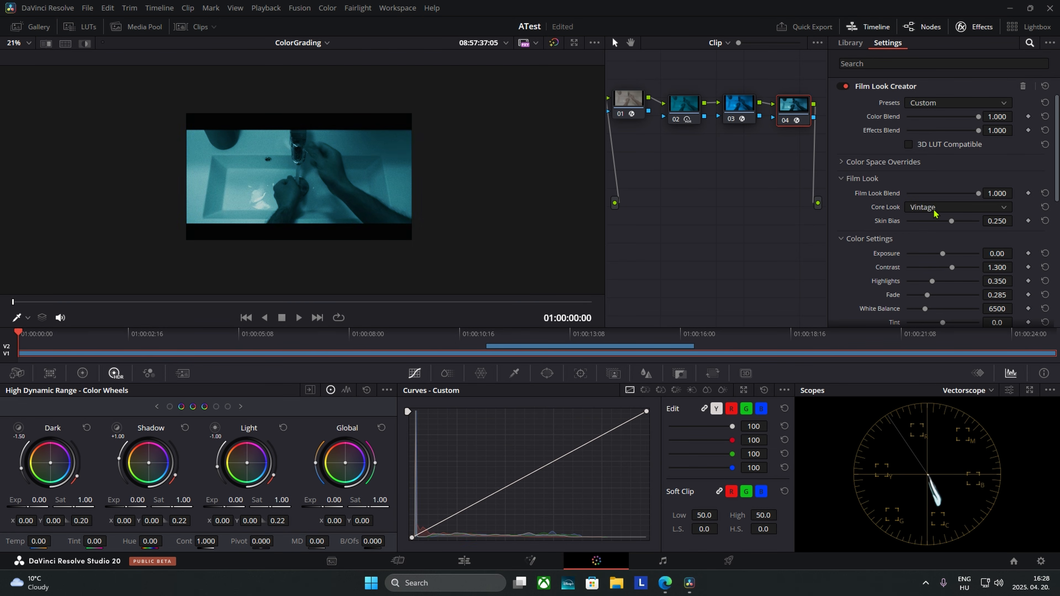
scroll(934, 212, up, 2)
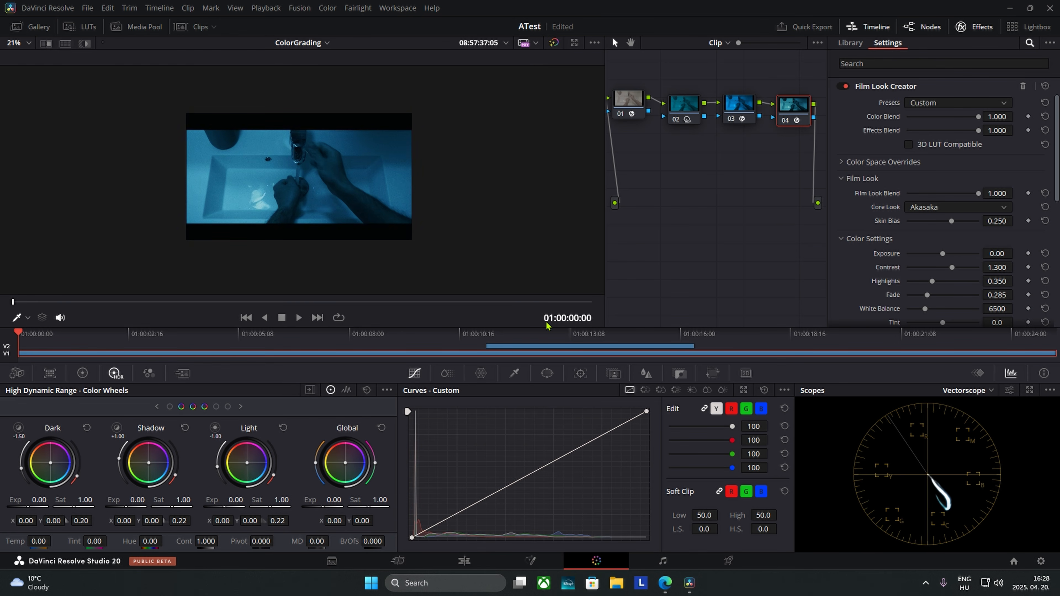
click(511, 339)
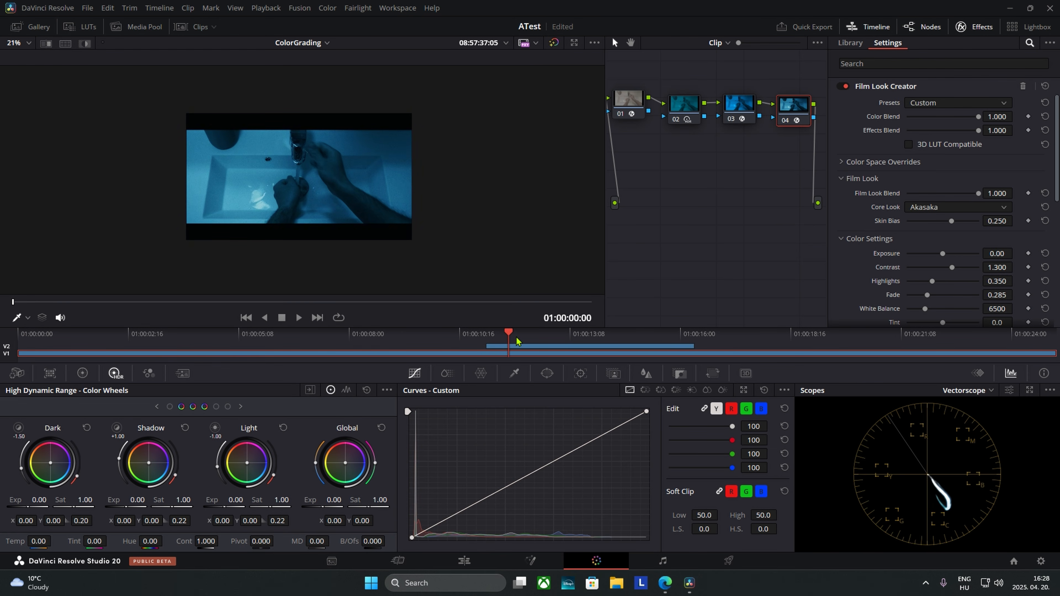
click(930, 214)
click(931, 218)
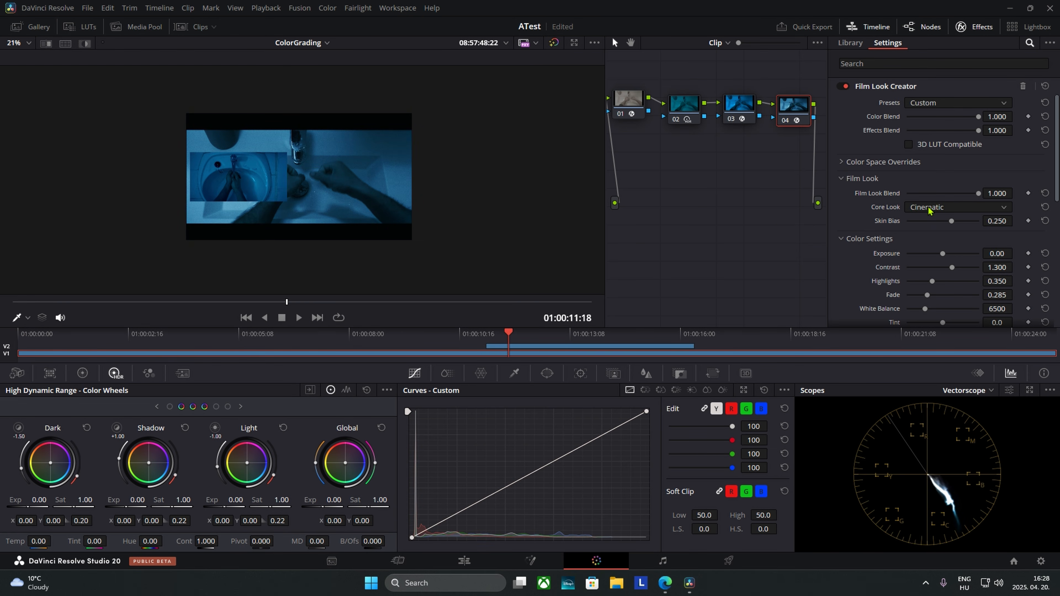
Inspect the Film Look Creator's Grain settings and compare the shot with node 02 off and on, returning to node 04.
scroll(313, 172, up, 4)
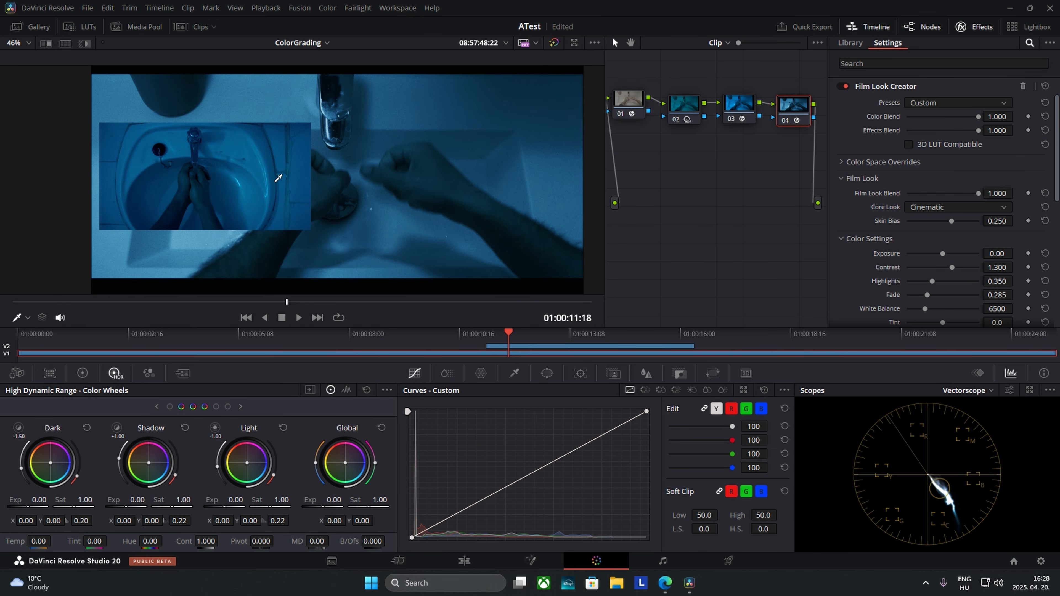
scroll(854, 218, down, 10)
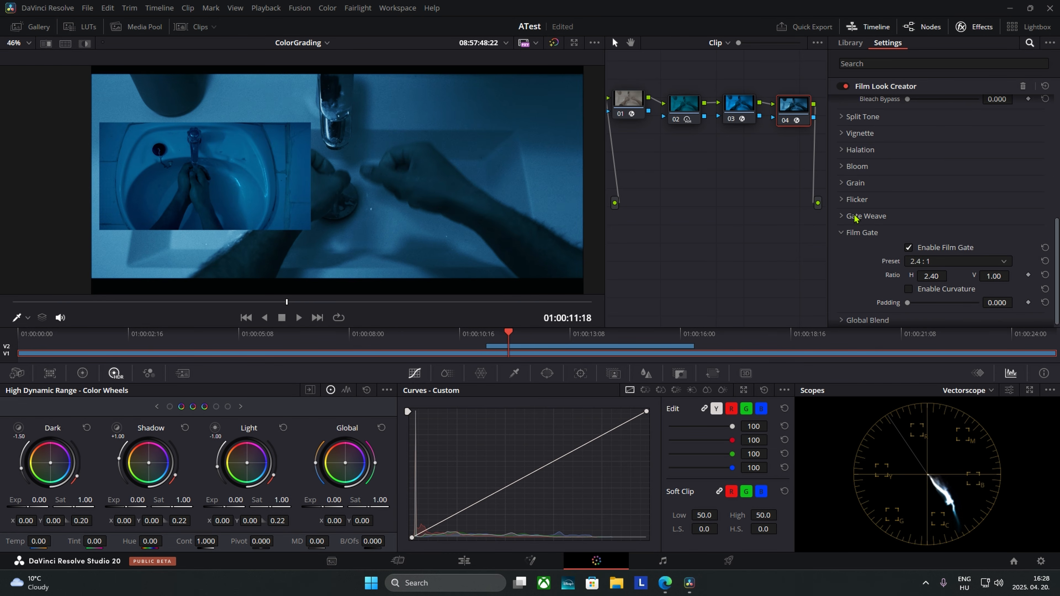
click(840, 184)
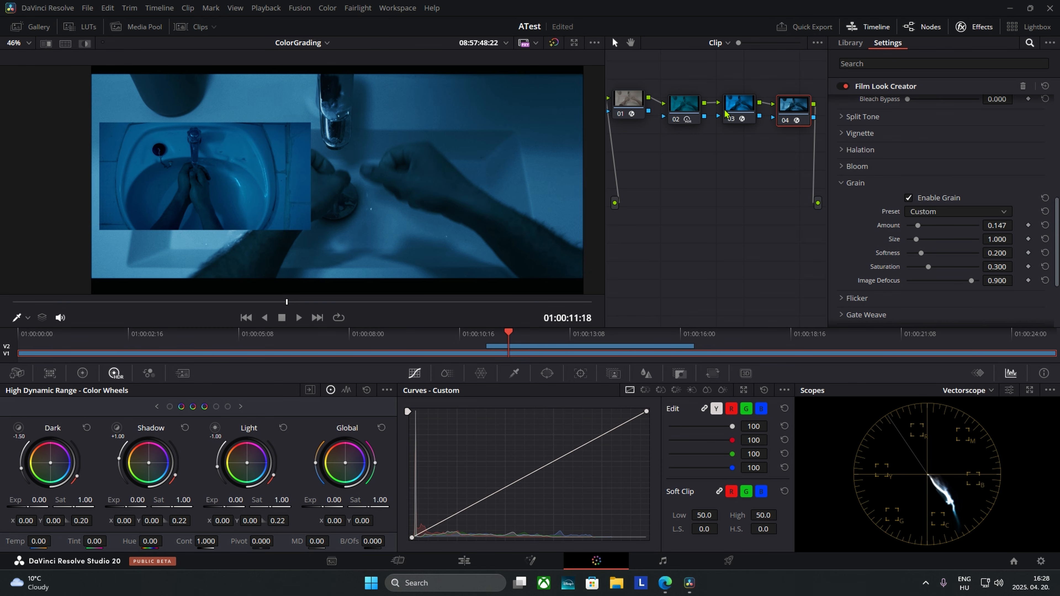
click(680, 111)
key(ctrl+d)
key(ctrl+d)
click(790, 109)
Play the graded shot full screen beside the reference still to compare their colors, and leave the full-screen view.
key(ctrl+f)
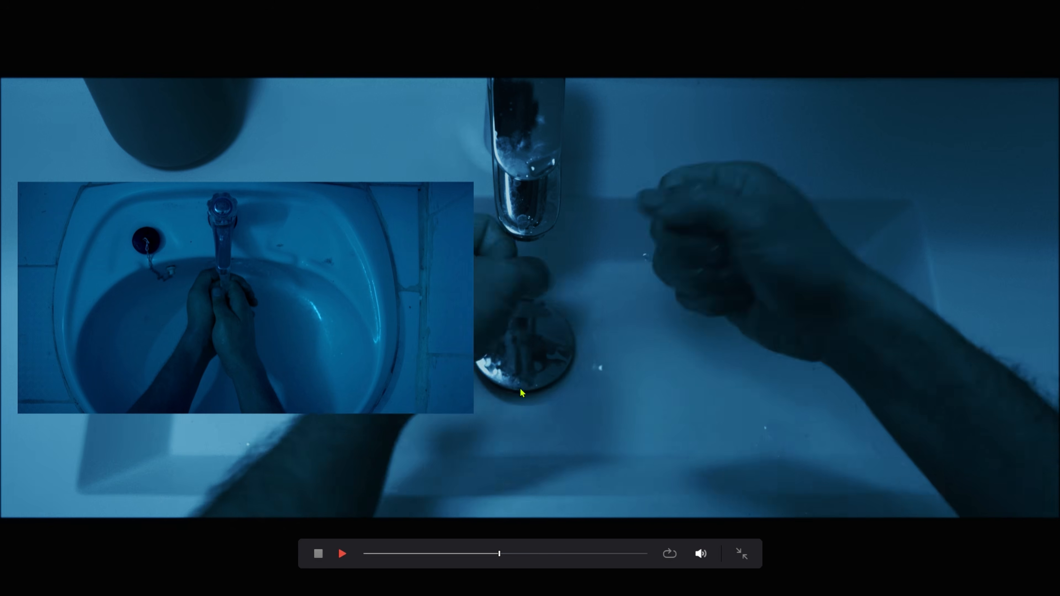
key(ctrl+f)
key(ctrl+f)
key(space)
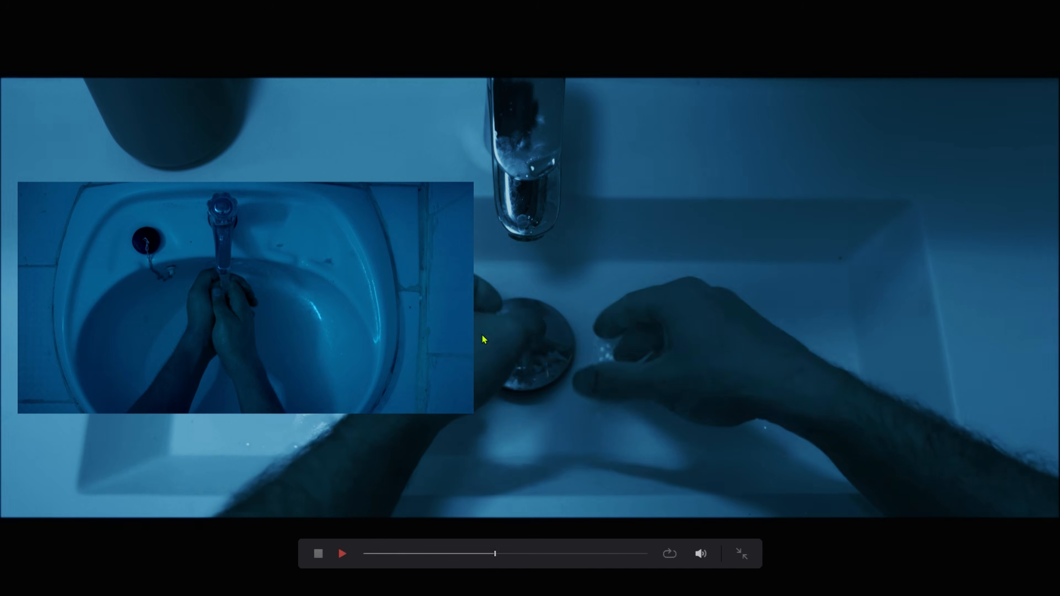
key(space)
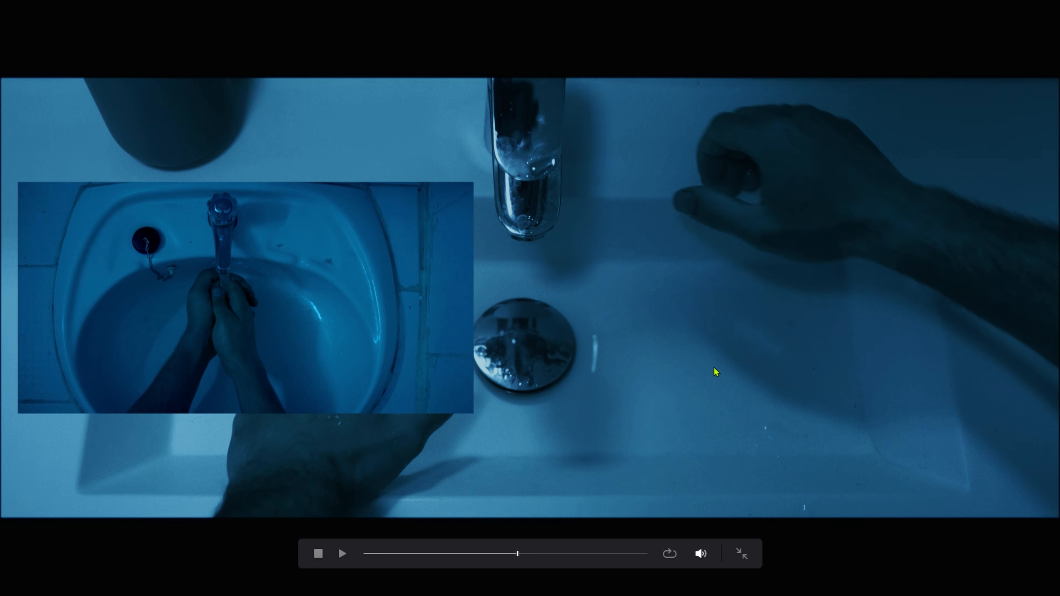
click(500, 554)
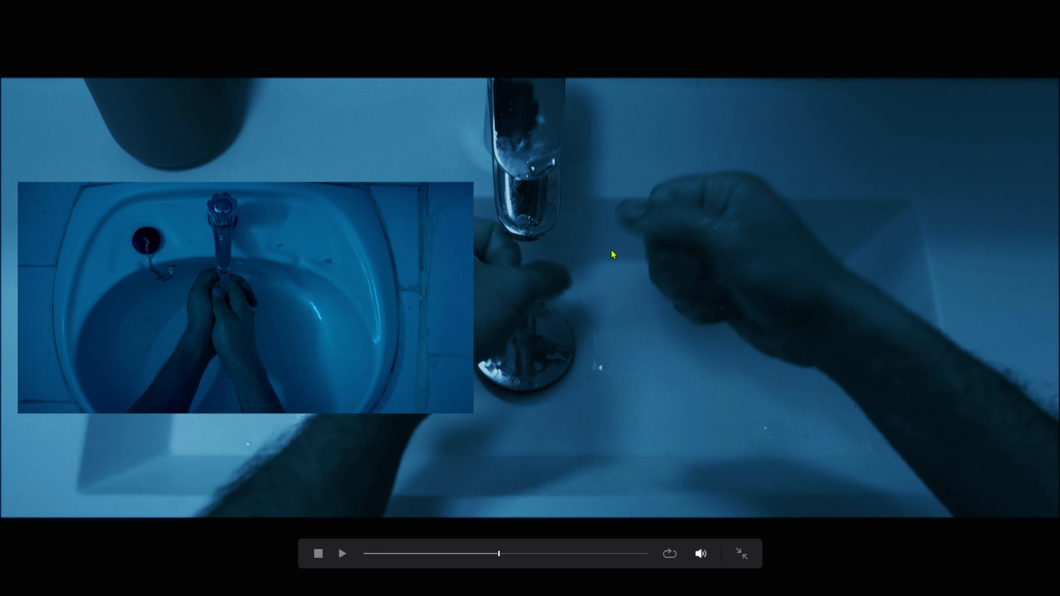
key(Escape)
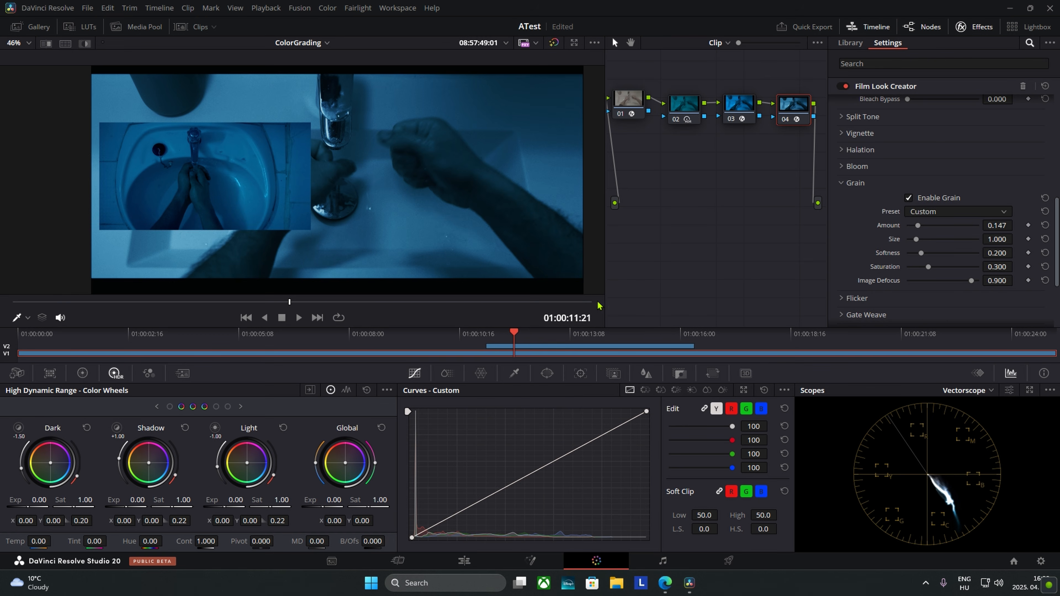
Set node 02's HDR Global color balance to X 0.06, Y -0.09, and check the shot full screen against the reference.
click(694, 104)
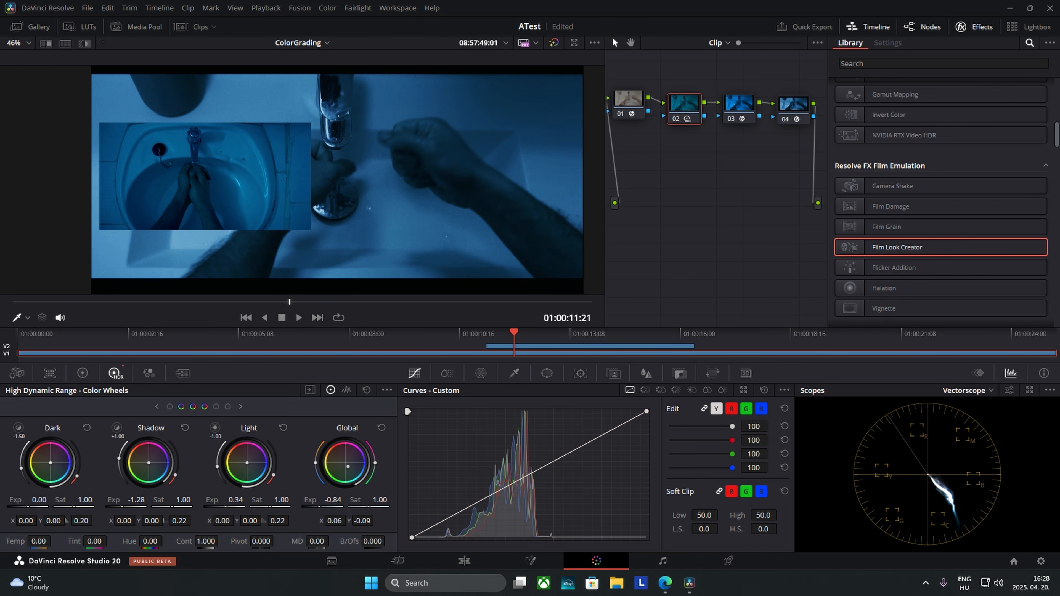
key(ctrl+f)
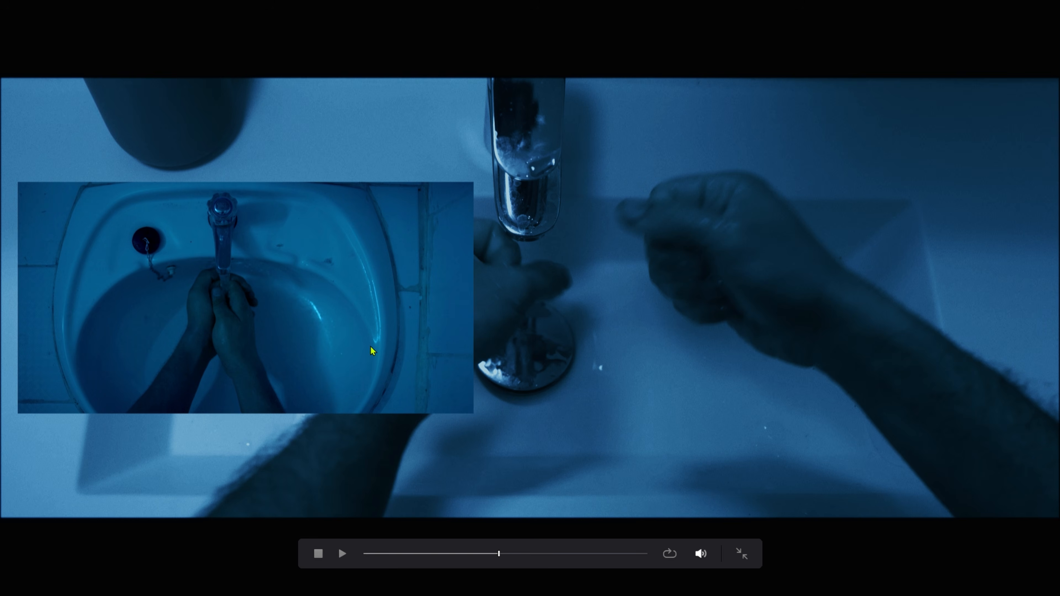
key(space)
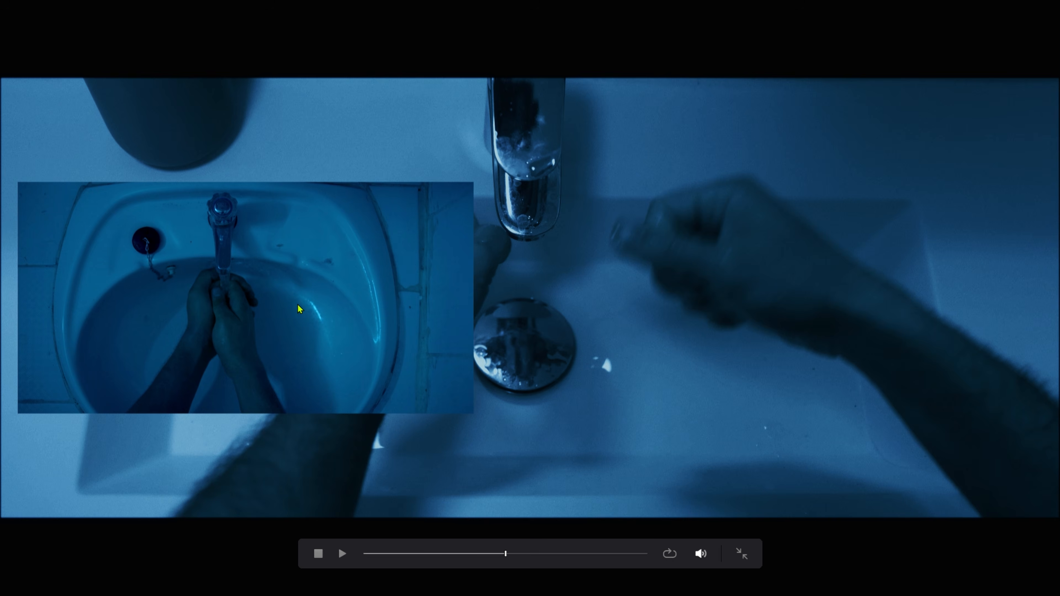
key(space)
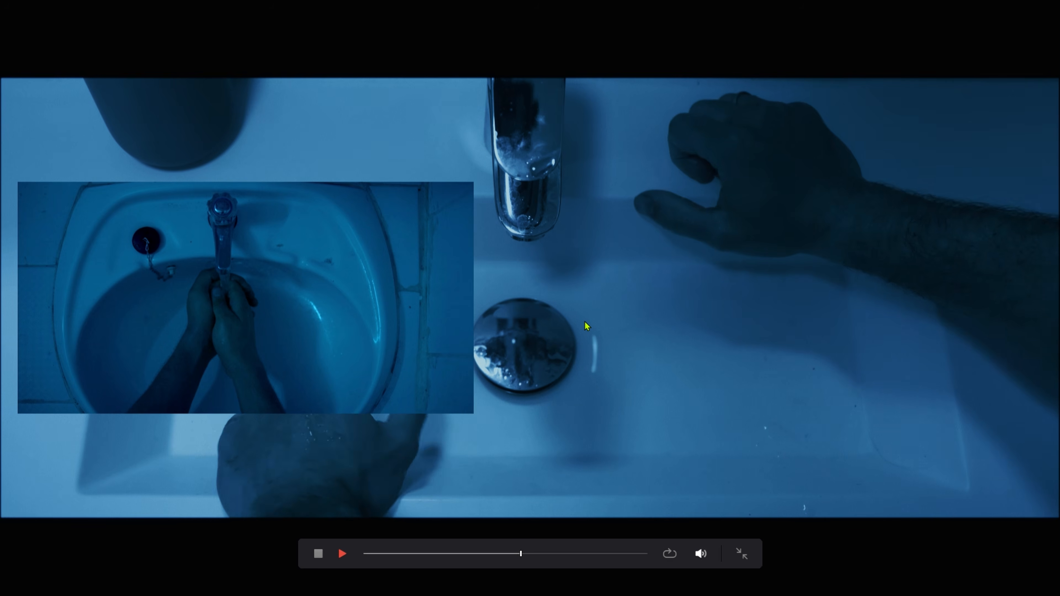
key(Escape)
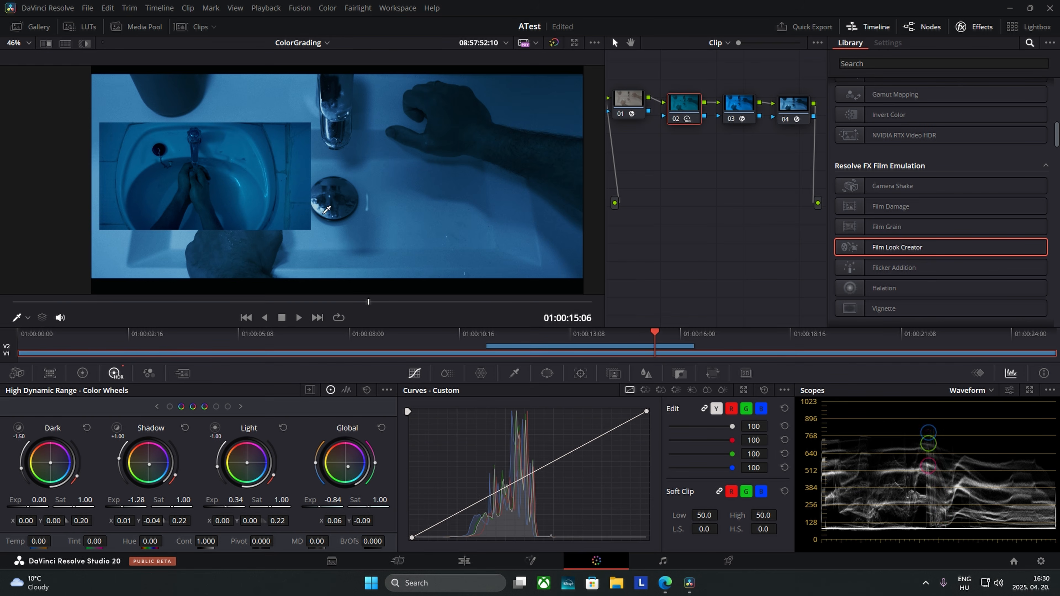
Switch to the edit page and play the graded WATERTEST.MP4 through the section with the reference still.
click(464, 560)
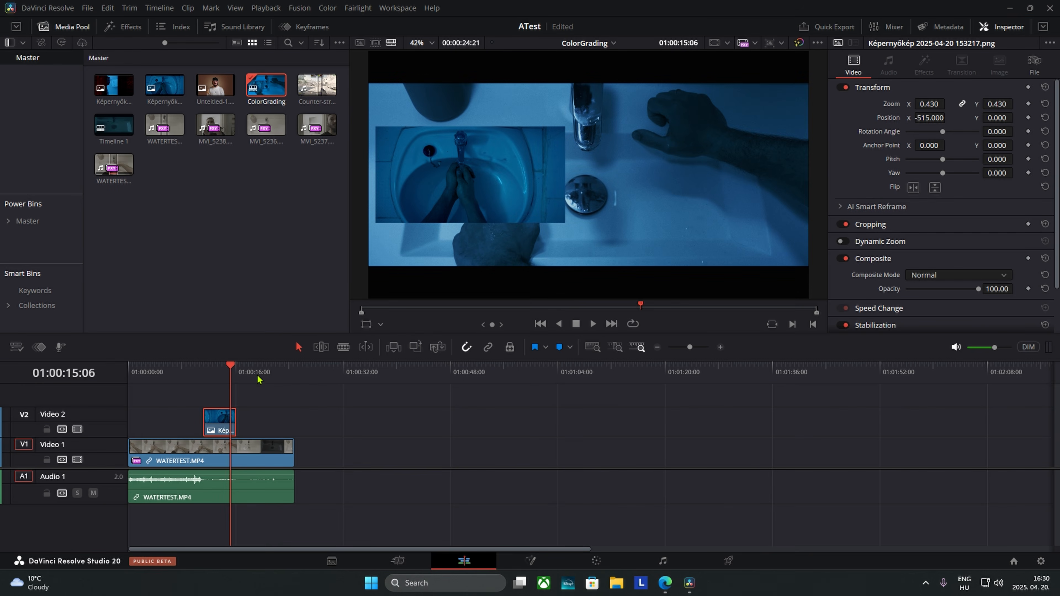
click(183, 375)
key(space)
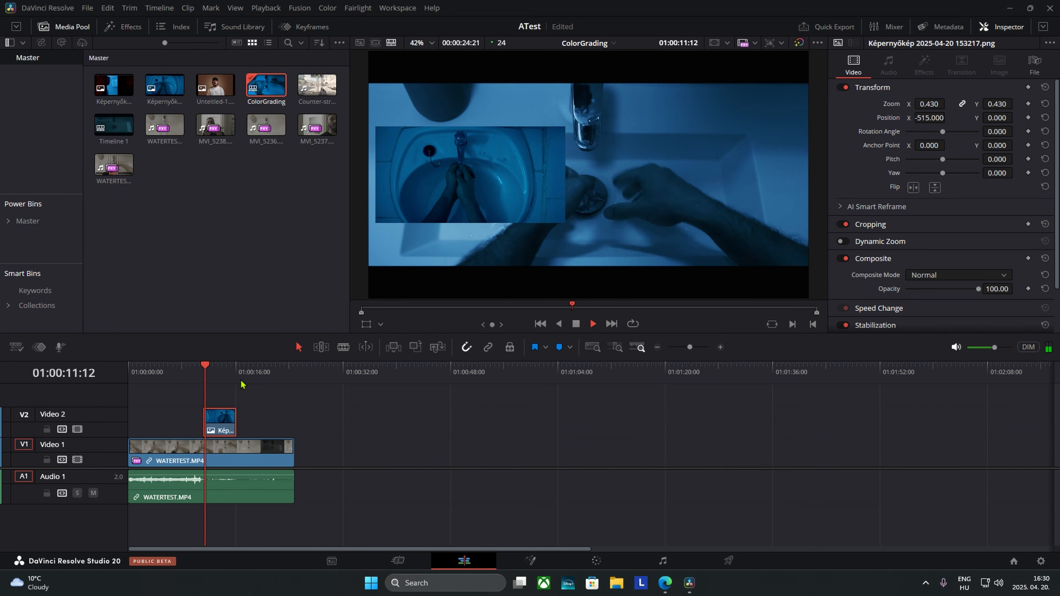
key(space)
click(183, 301)
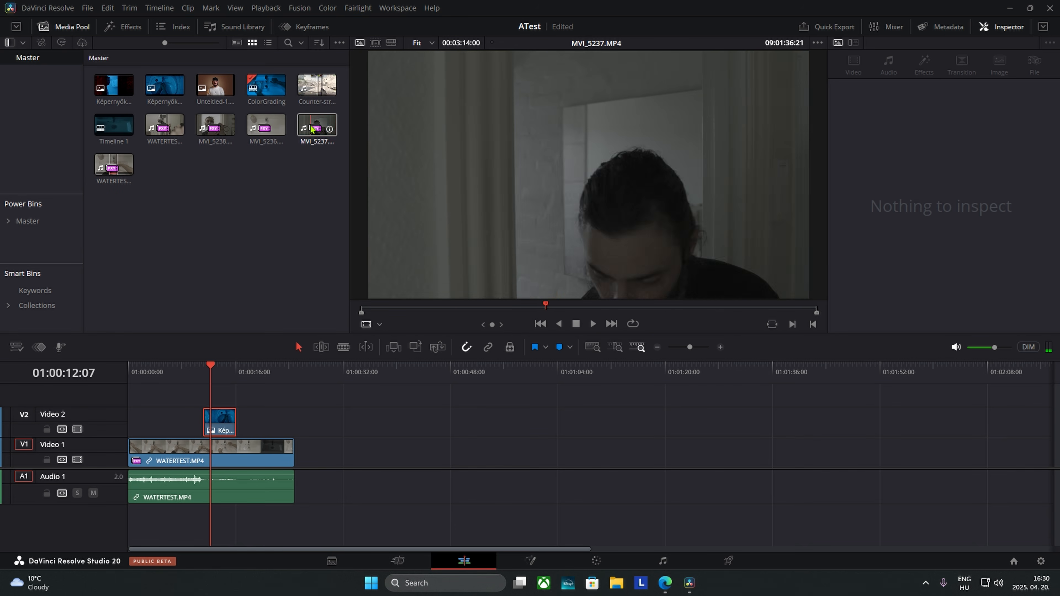
Open MVI_5237.MP4 from the media pool in the source viewer and scrub through its footage.
click(317, 126)
drag(620, 304, 787, 317)
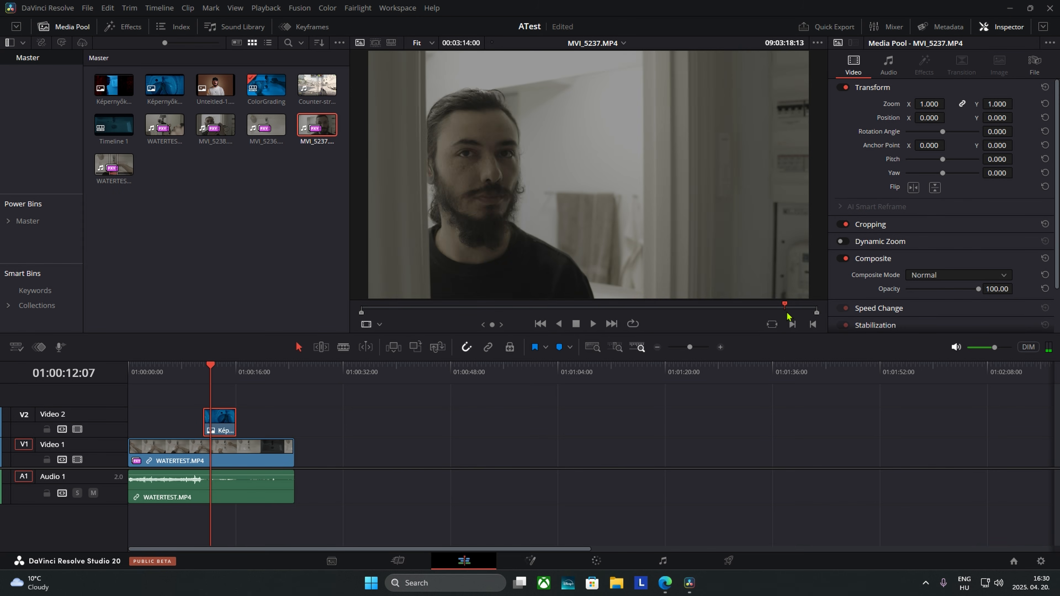
key(Left)
key(Left)
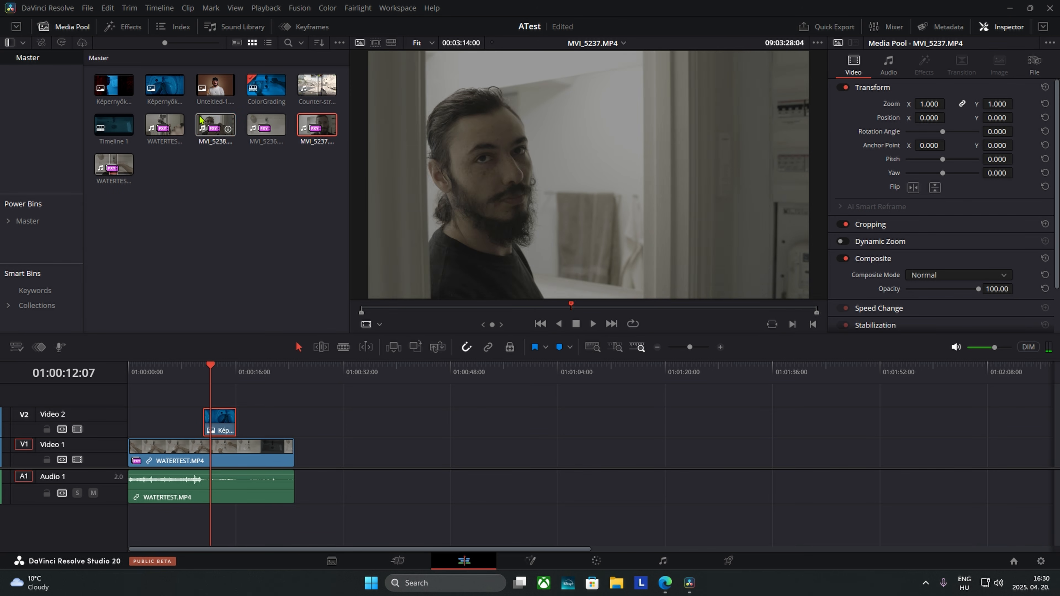
Open MVI_5238.MP4 in the source viewer and mark an In point at about 09:04:27:00.
drag(579, 309, 717, 306)
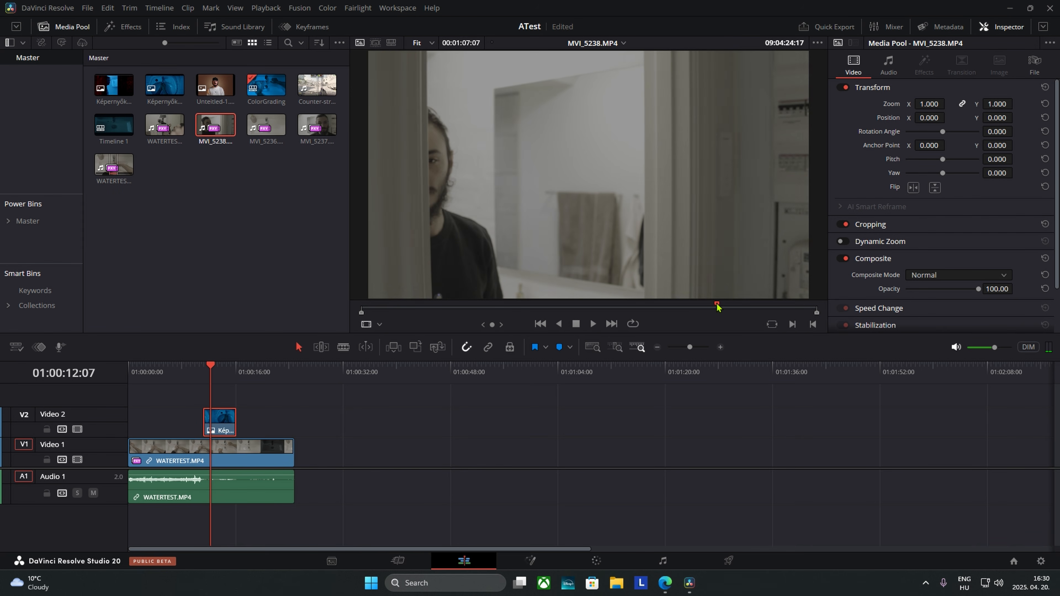
key(space)
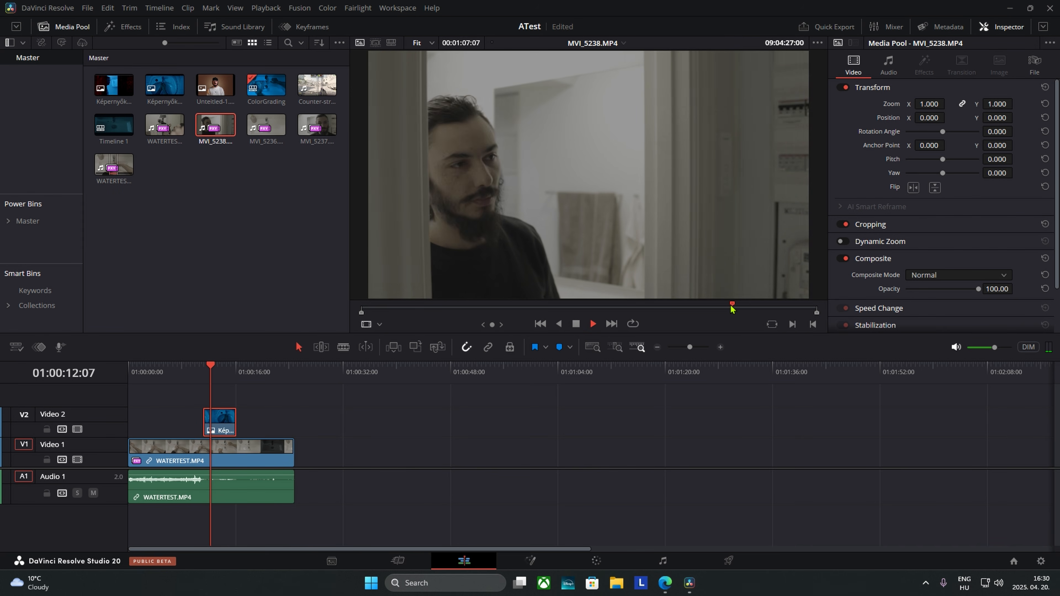
key(space)
key(i)
Play MVI_5238.MP4 from the In point, step back, and mark the Out point at 09:04:29:22.
key(space)
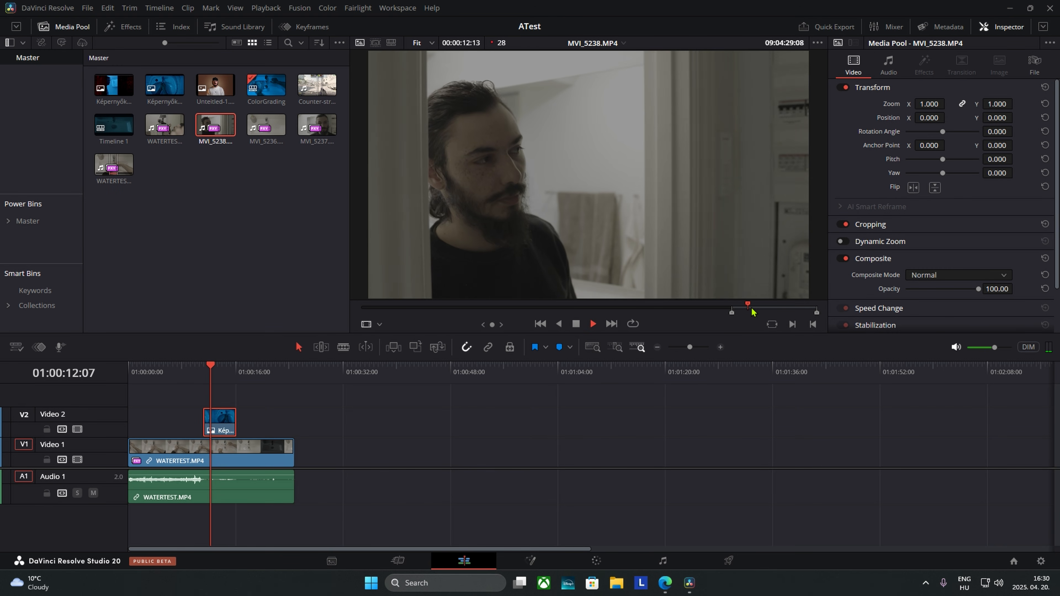
key(space)
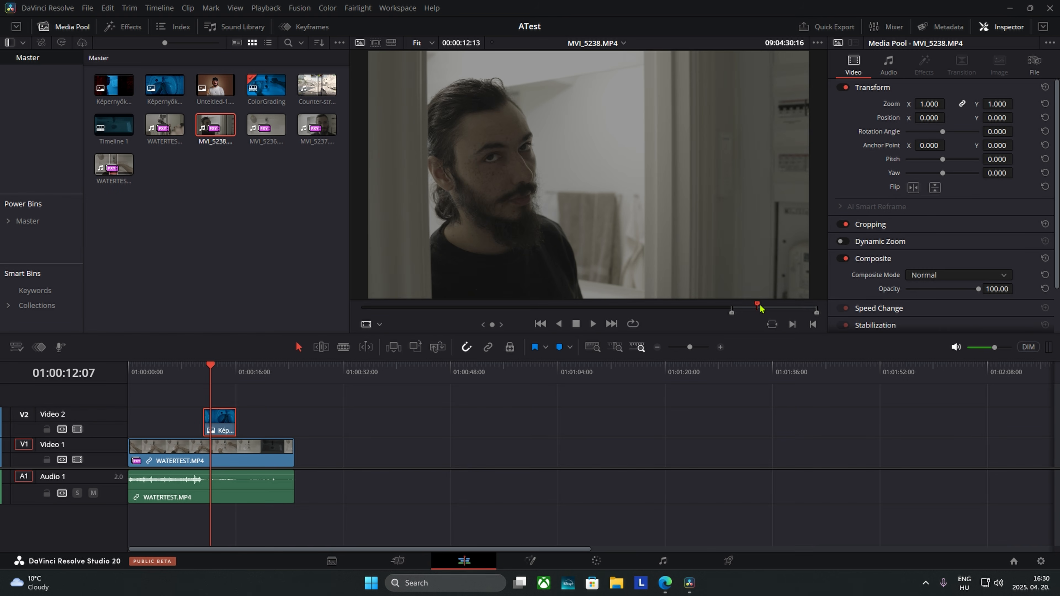
key(Left)
key(Left)
key(Left)
drag(755, 306, 751, 306)
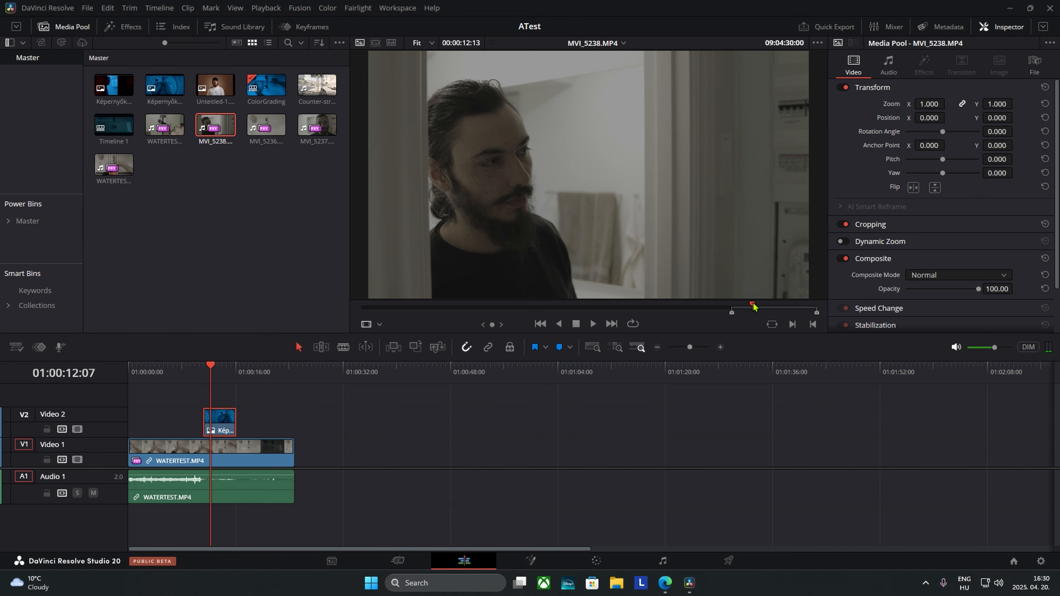
key(o)
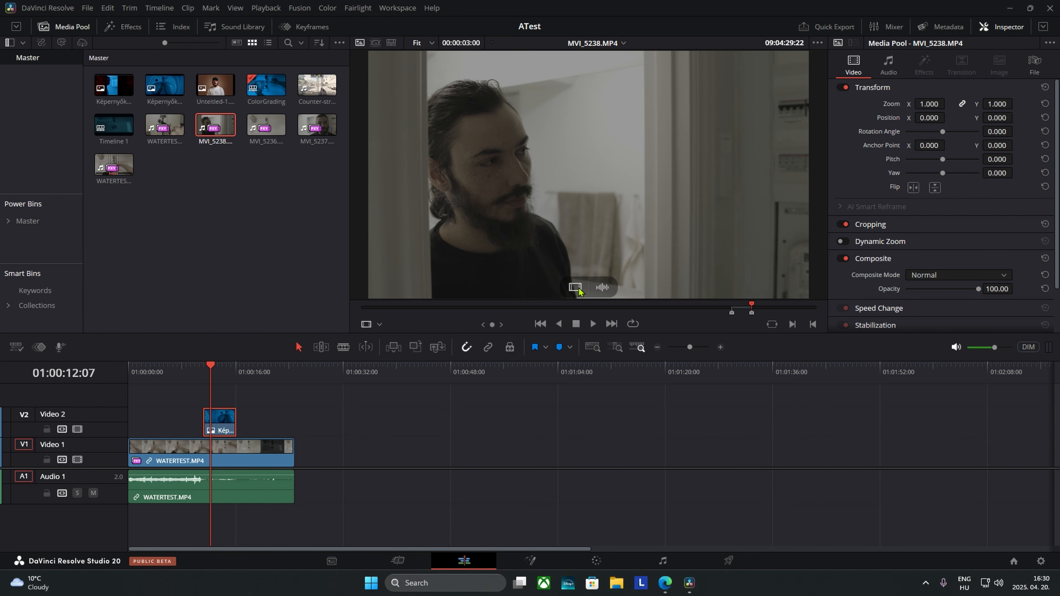
Add the marked MVI_5238.MP4 segment after WATERTEST.MP4 on Video 1 and Audio 1, and play the end of the sink shot.
drag(225, 123, 306, 449)
drag(291, 518, 308, 485)
click(287, 368)
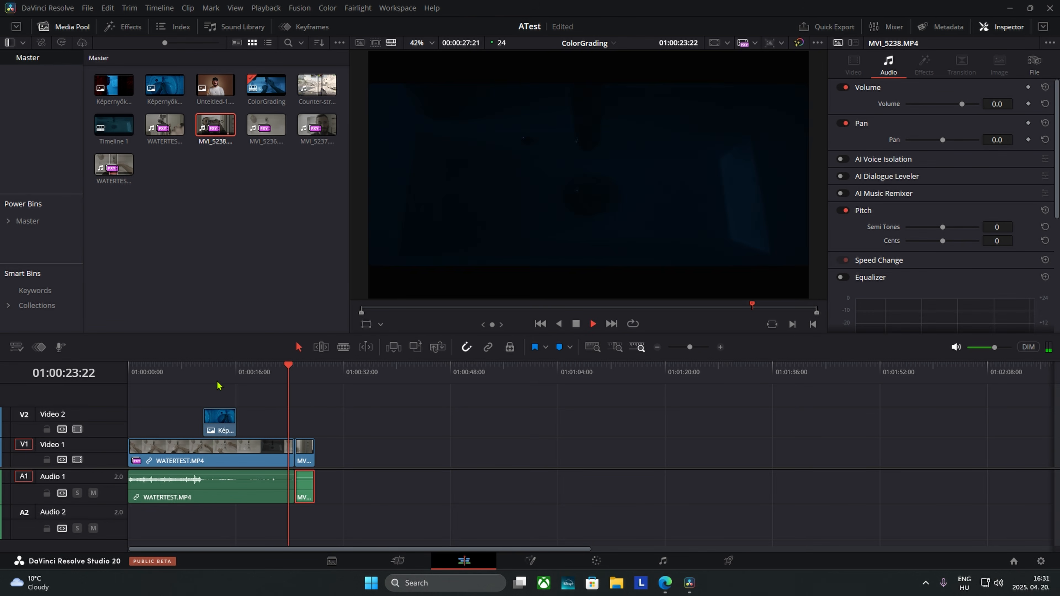
drag(218, 371, 253, 379)
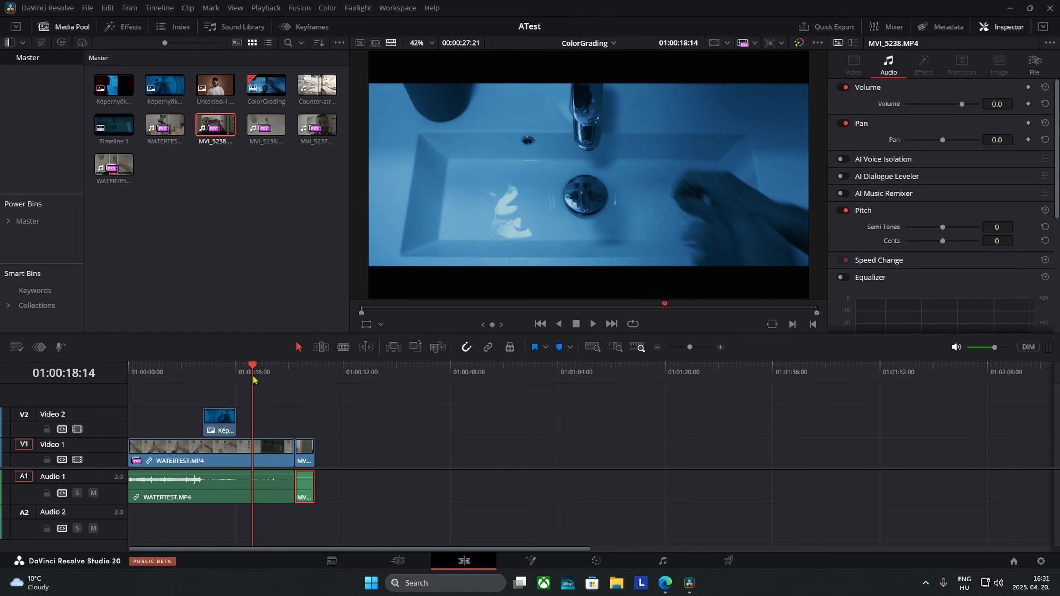
key(space)
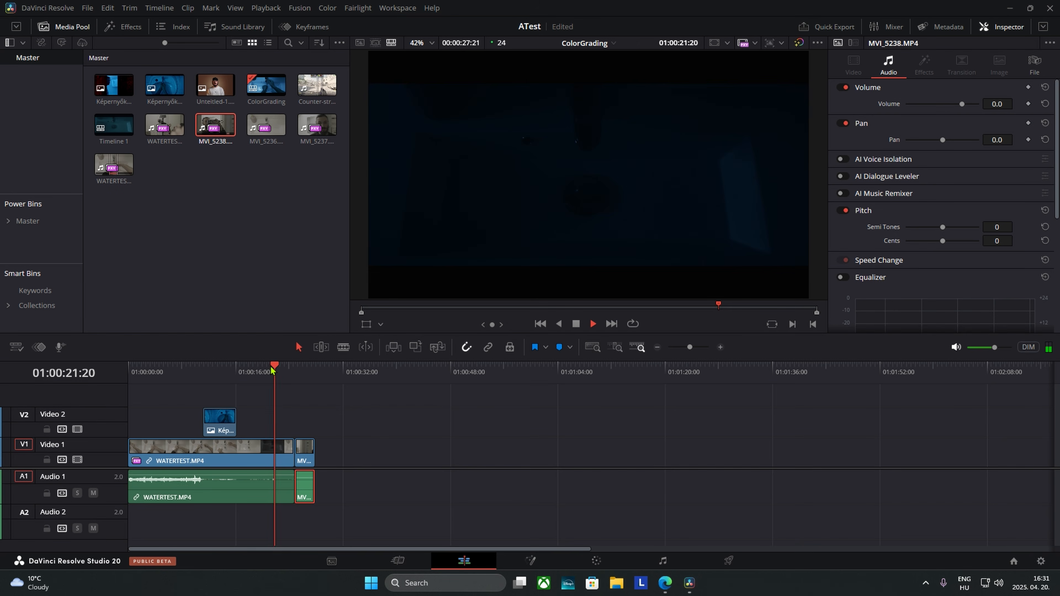
click(266, 371)
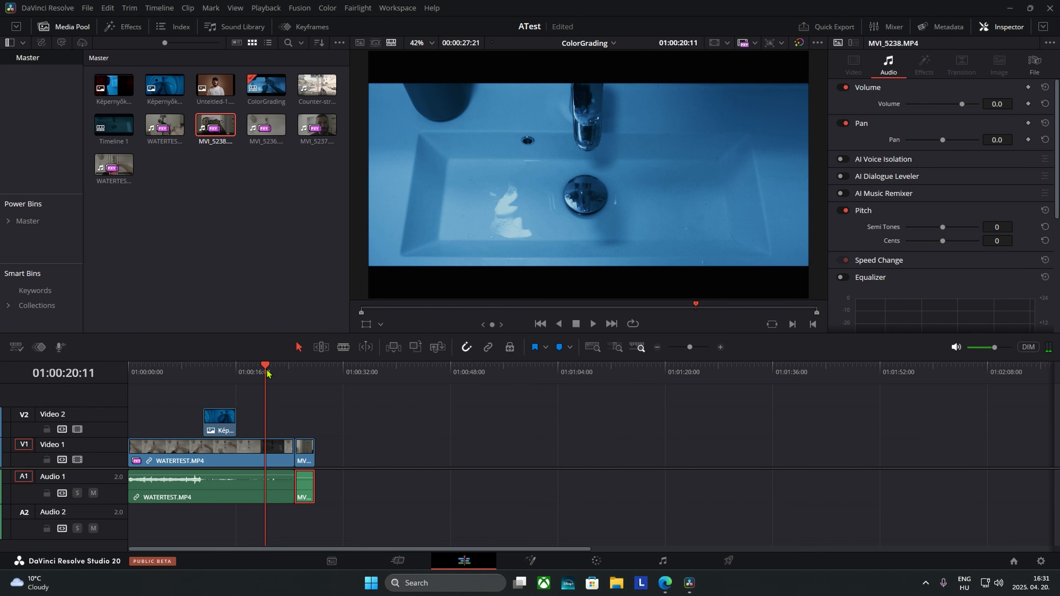
drag(267, 375, 275, 374)
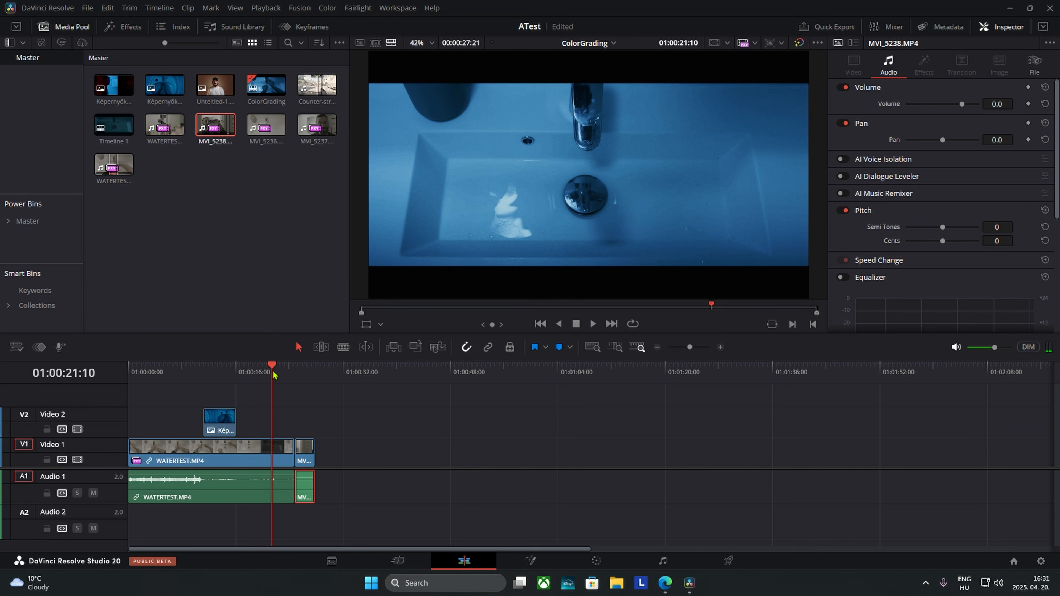
key(ctrl+b)
click(284, 449)
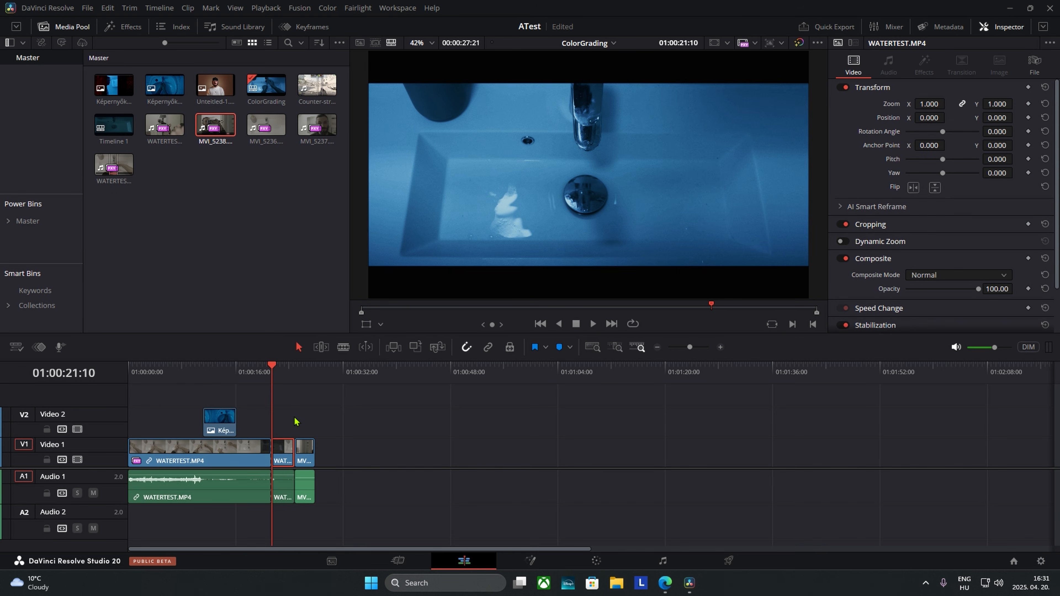
scroll(376, 471, up, 5)
drag(611, 419, 888, 517)
drag(674, 451, 698, 452)
drag(612, 371, 617, 373)
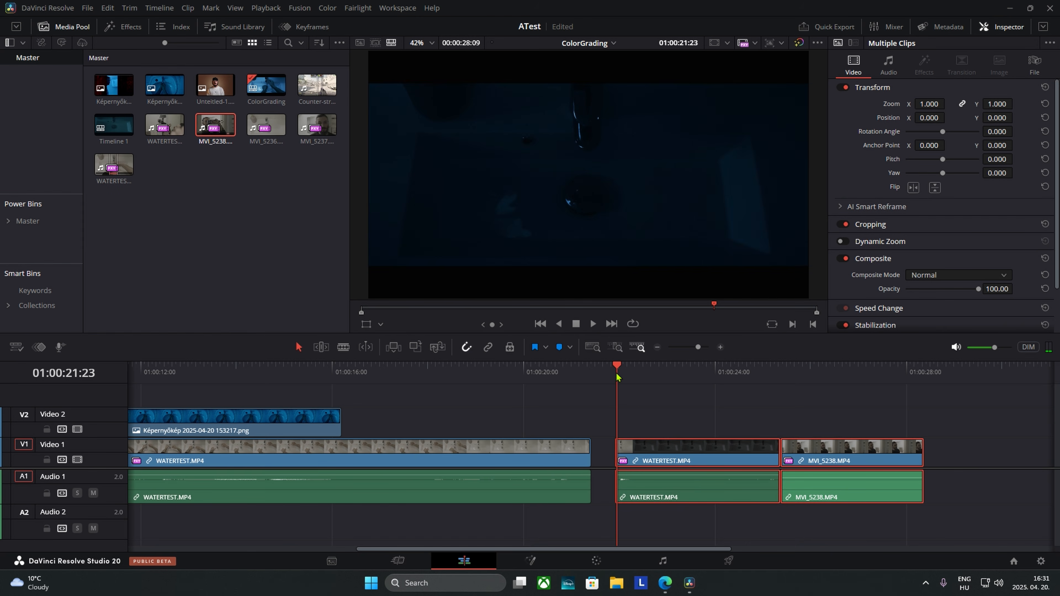
key(ctrl+z)
key(ctrl+z)
Step through the frames where the sink shot goes dark and split WATERTEST.MP4 at 01:00:21:11.
click(597, 378)
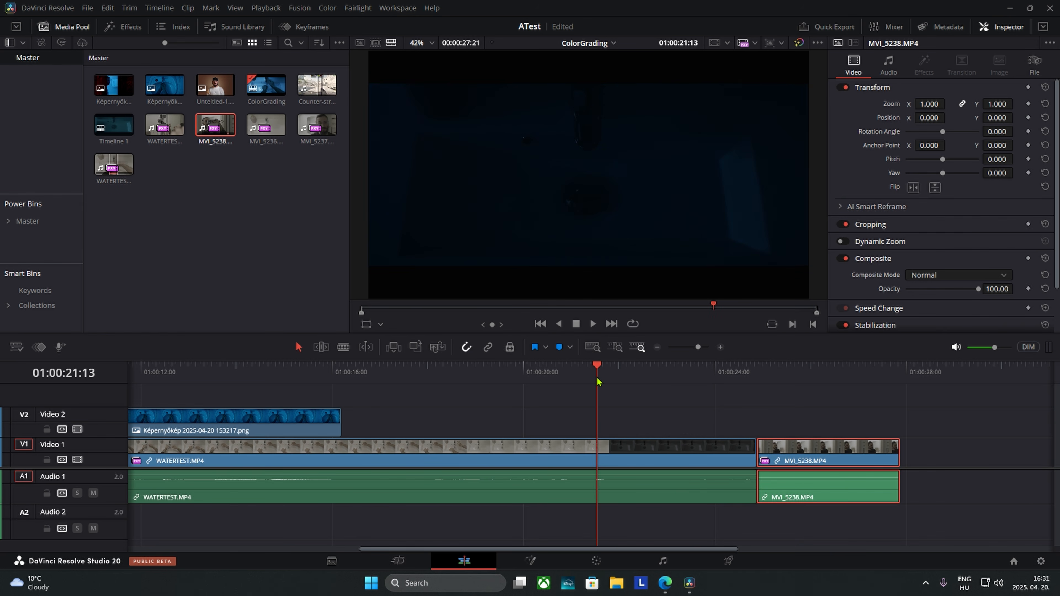
key(Right)
key(Left)
key(Left)
key(Left)
key(Left)
key(Right)
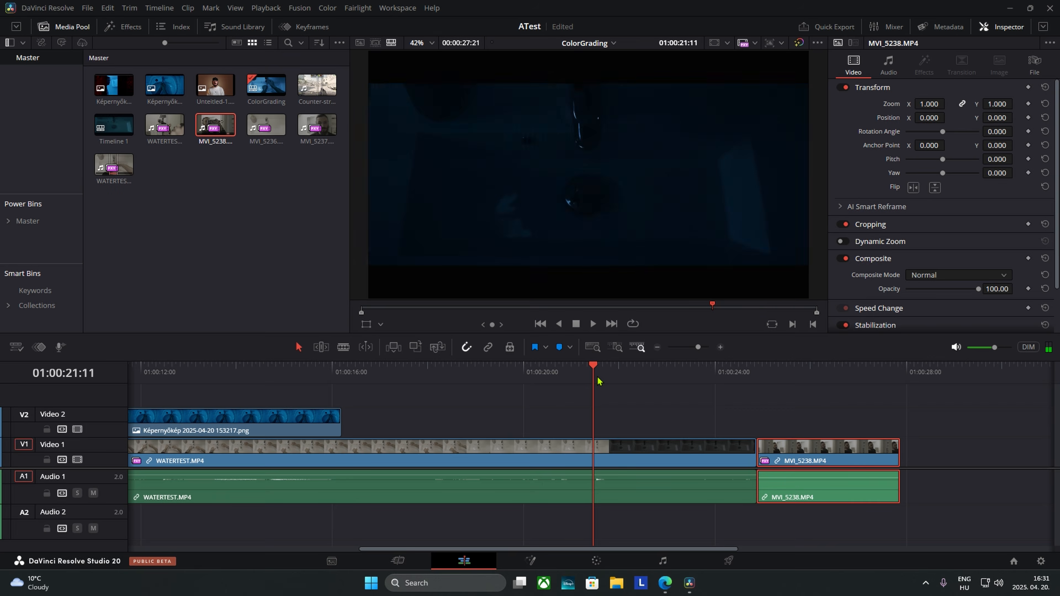
click(628, 423)
key(ctrl+b)
Move the dark WATERTEST.MP4 segment and MVI_5238.MP4 12 frames later on the timeline and play across the gap.
click(645, 460)
drag(814, 520, 816, 521)
drag(643, 442, 667, 443)
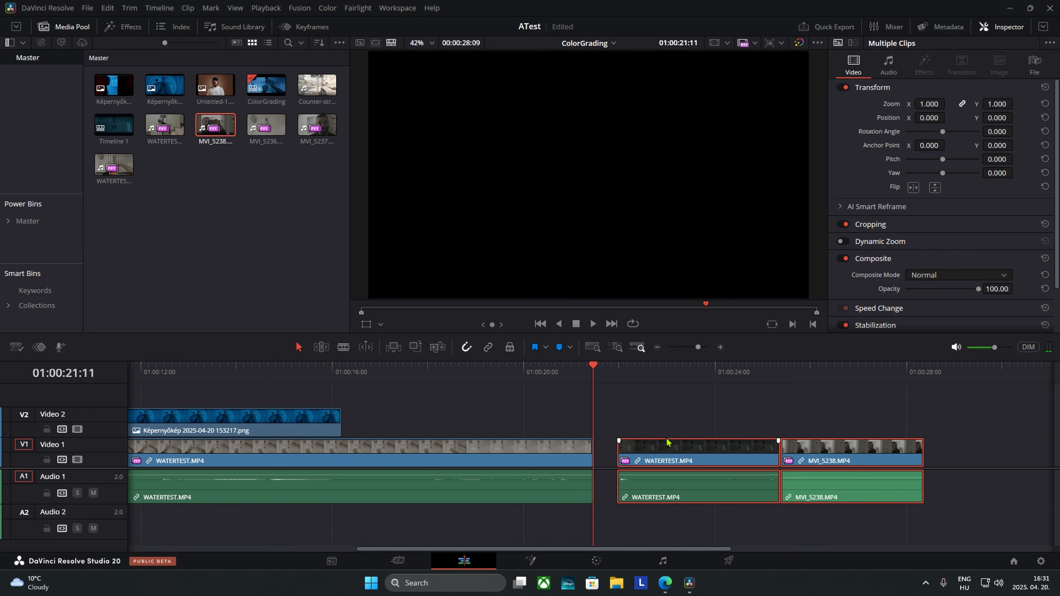
click(619, 372)
click(652, 421)
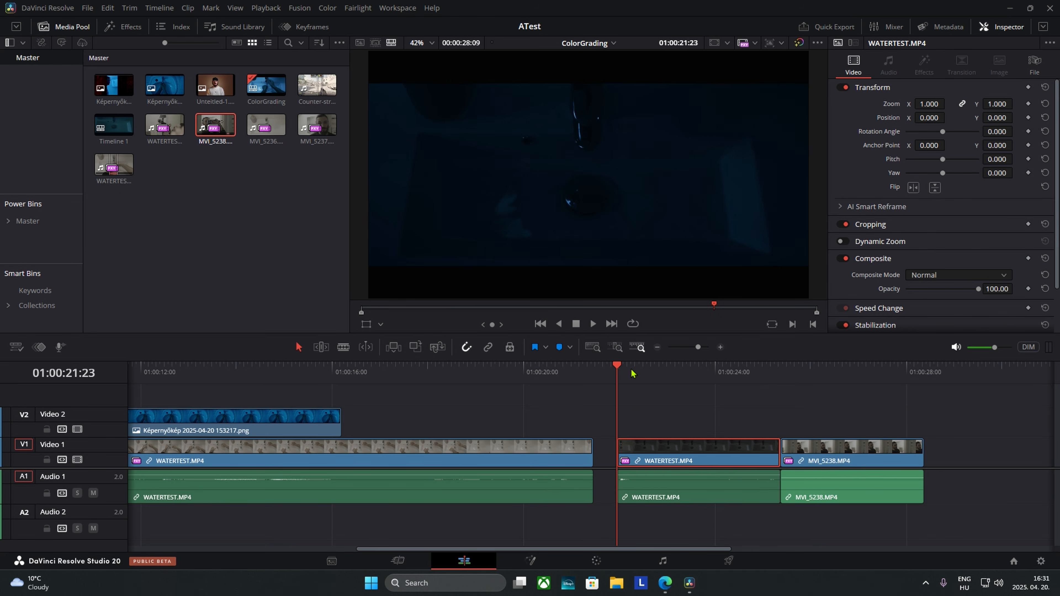
drag(641, 372, 569, 378)
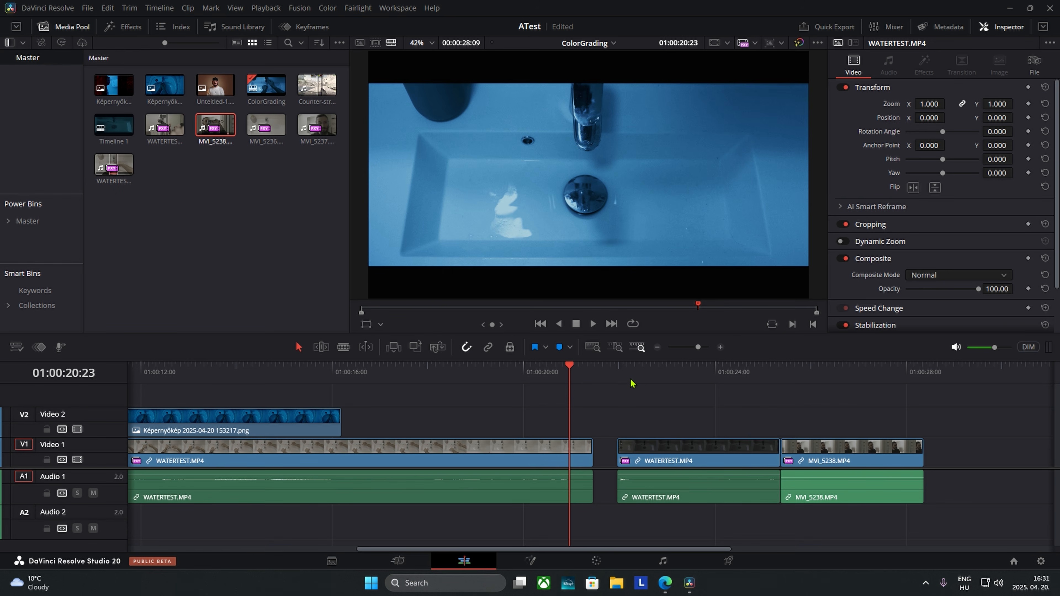
key(space)
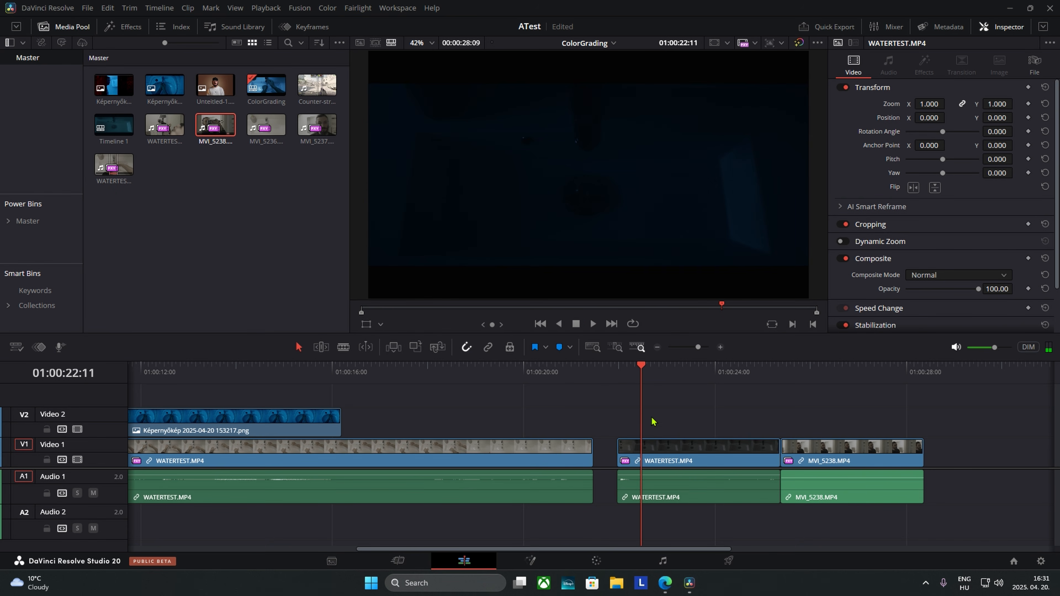
Close the gap between the two WATERTEST.MP4 segments and open the dark segment for color grading.
click(665, 455)
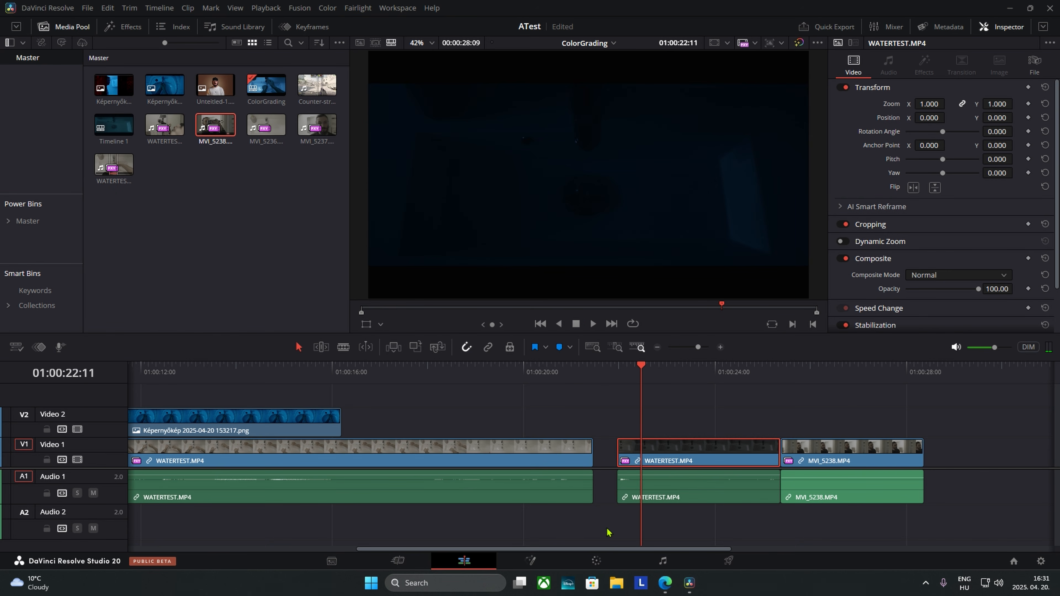
click(595, 561)
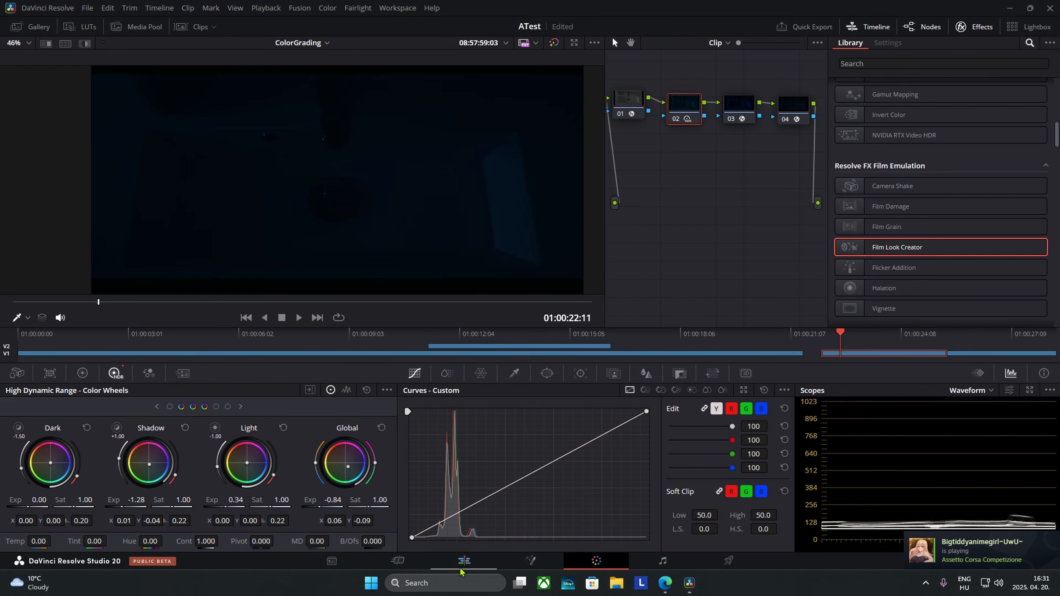
click(464, 561)
drag(687, 457, 664, 455)
click(614, 456)
click(600, 559)
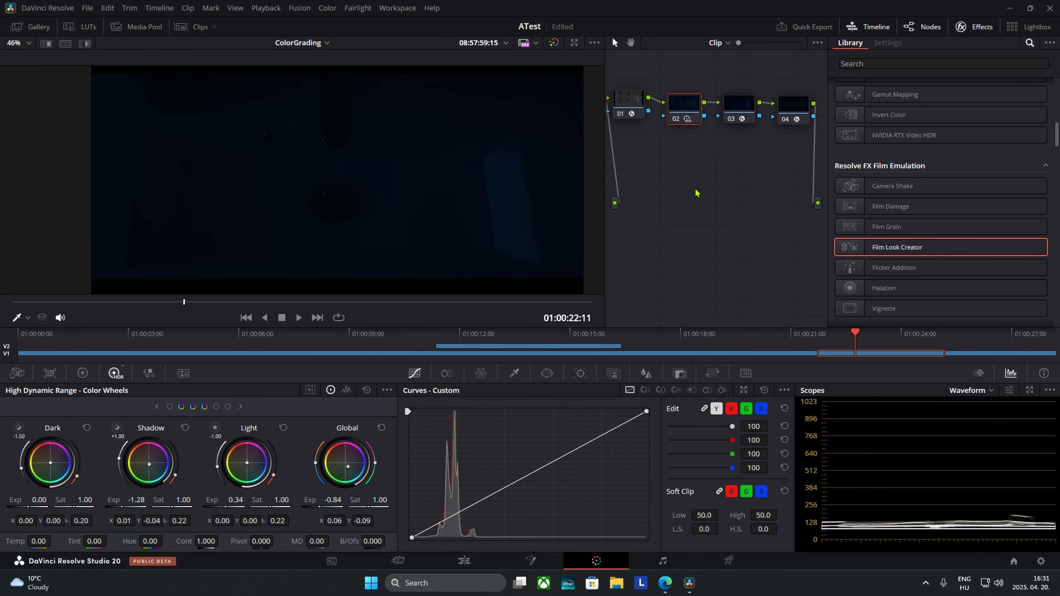
Compare the dark sink segment with its Film Look Creator node 04 disabled and enabled.
click(792, 112)
click(688, 110)
click(792, 116)
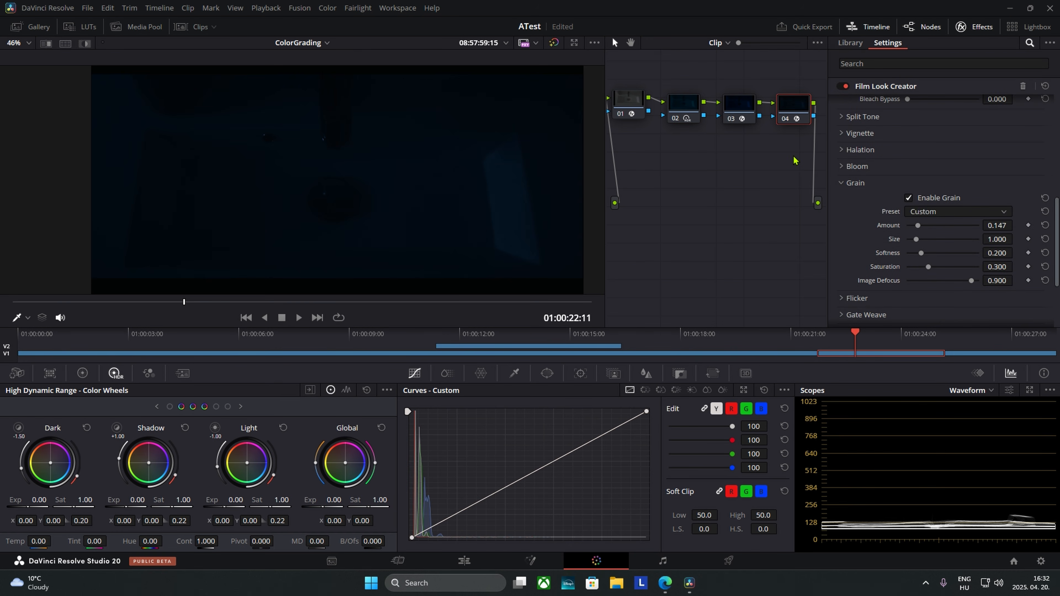
key(ctrl+d)
key(ctrl+d)
Delete node 02 from the dark sink segment's node tree and check the image full screen.
click(683, 107)
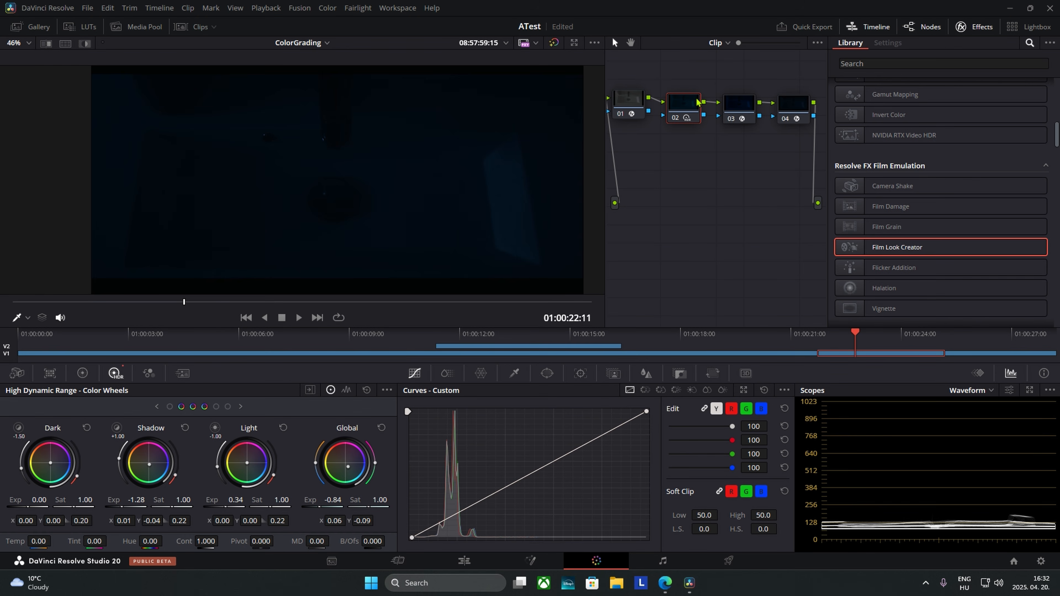
key(Delete)
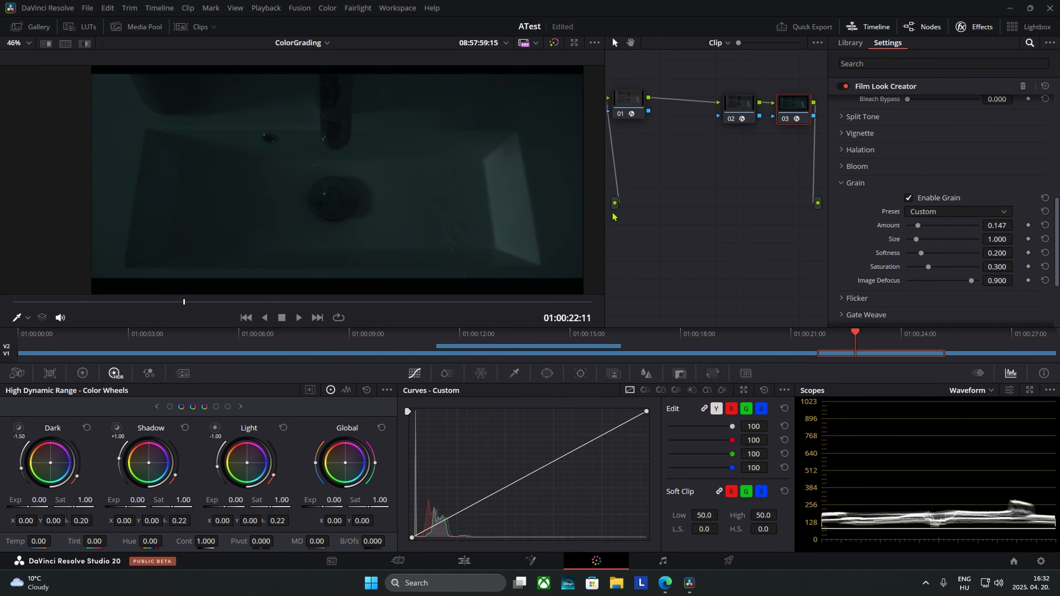
key(ctrl+f)
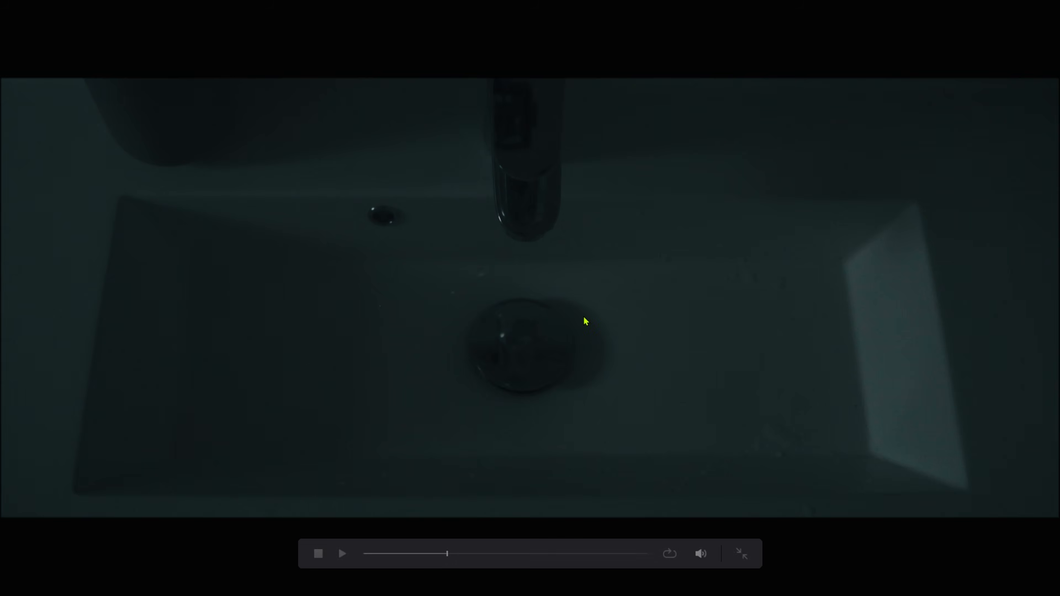
key(ctrl+f)
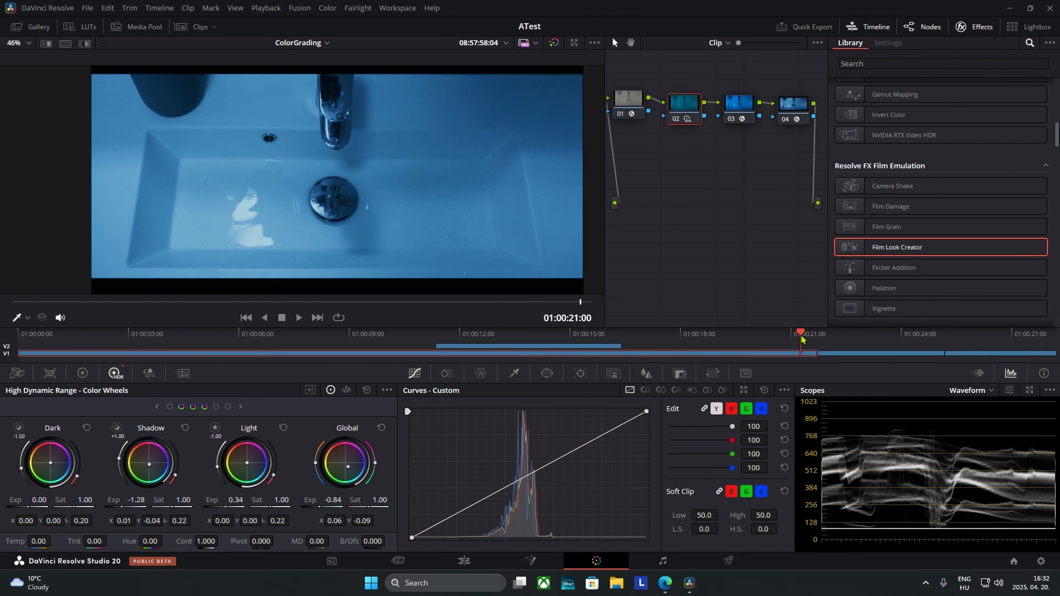
Play the cut from the bright blue sink segment to the dark segment full screen to judge the transition.
key(ctrl+f)
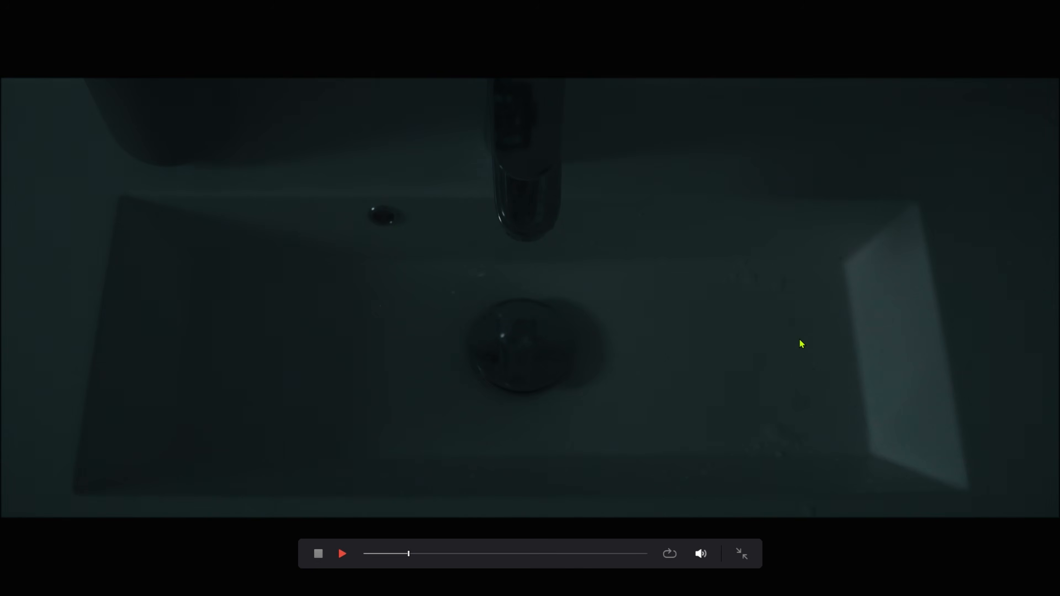
key(ctrl+f)
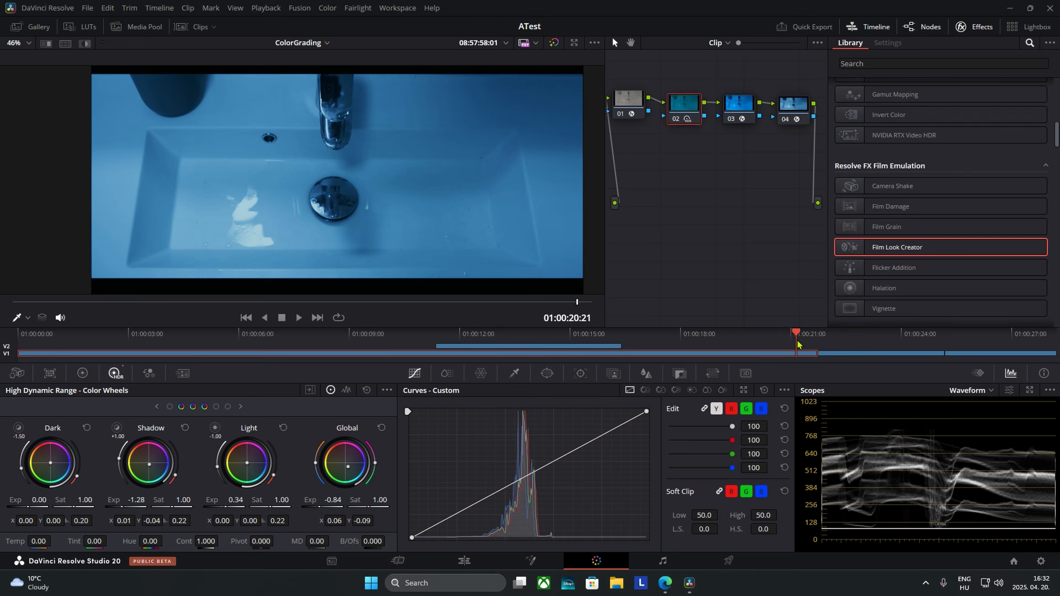
key(ctrl+f)
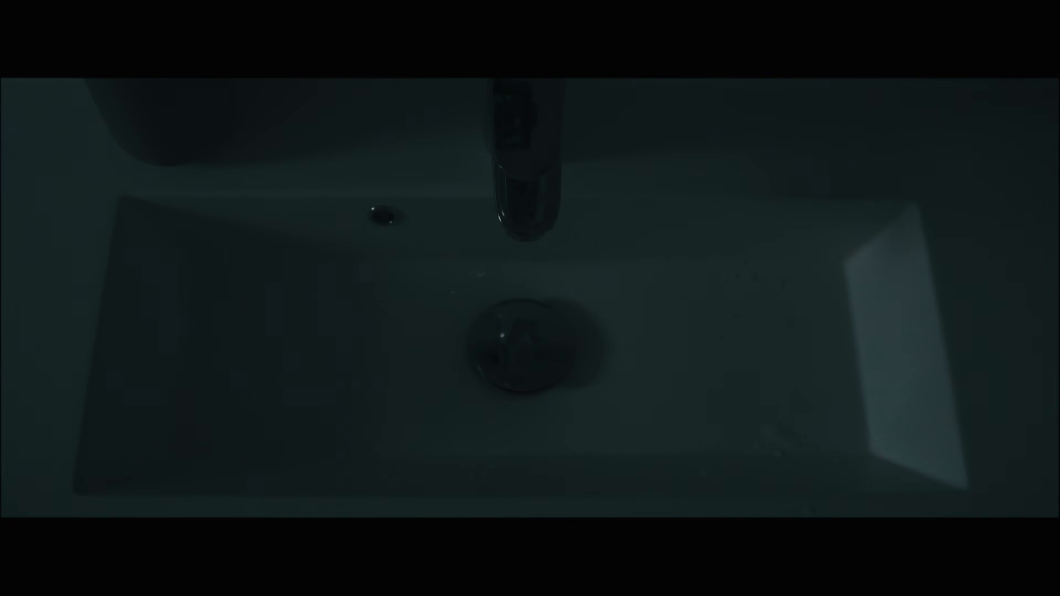
key(ctrl+f)
click(744, 339)
key(ctrl+f)
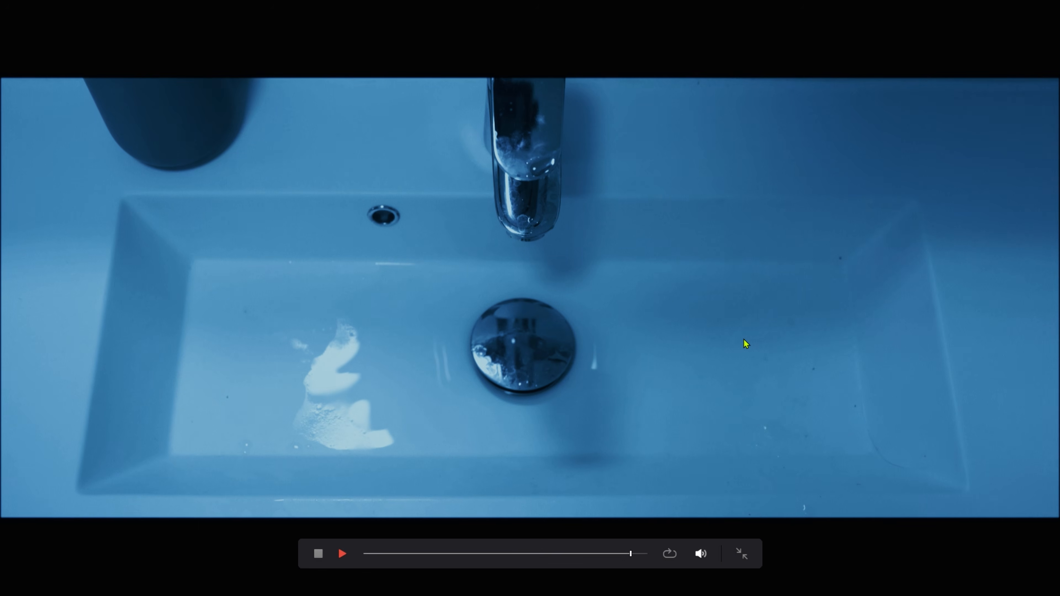
key(space)
key(space)
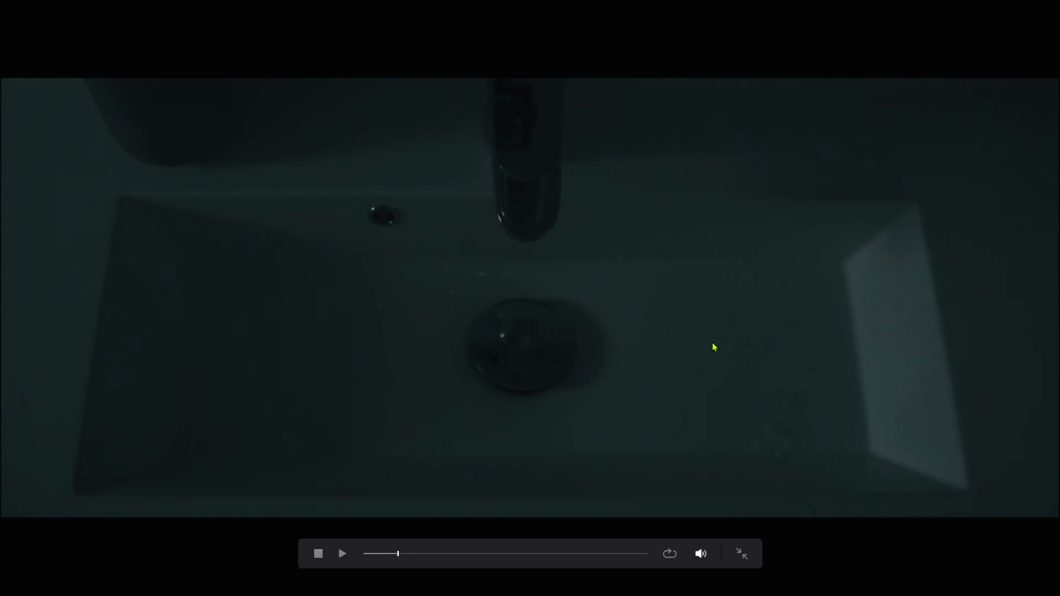
key(ctrl+f)
click(793, 339)
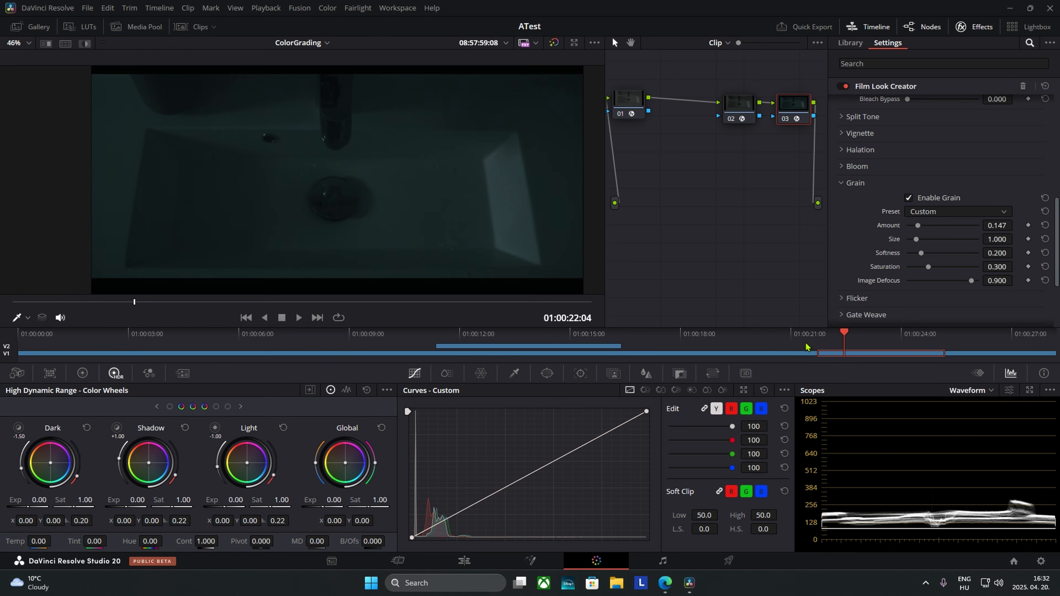
click(791, 339)
key(space)
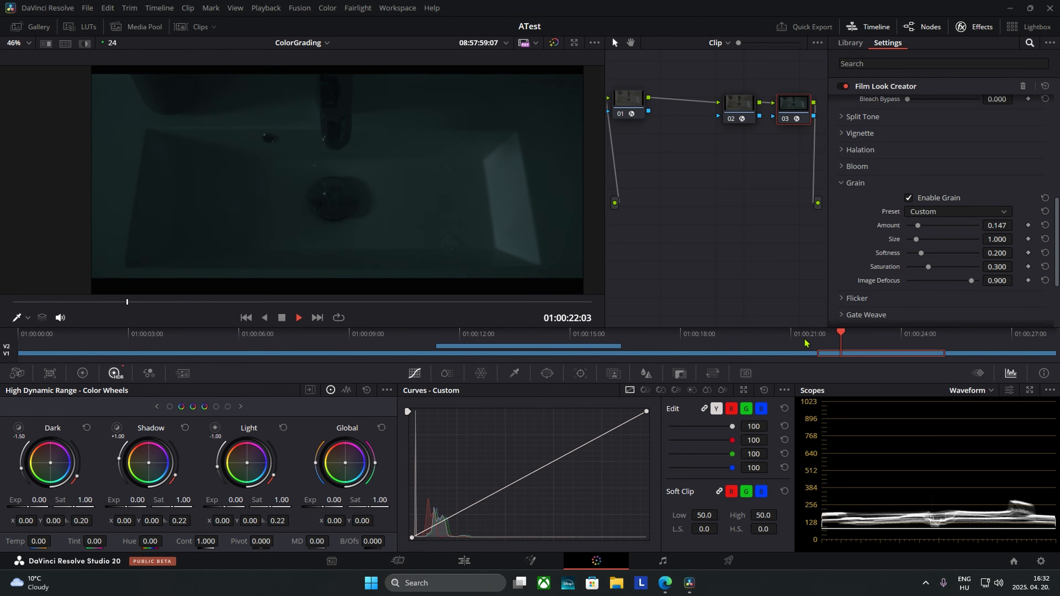
key(ctrl+f)
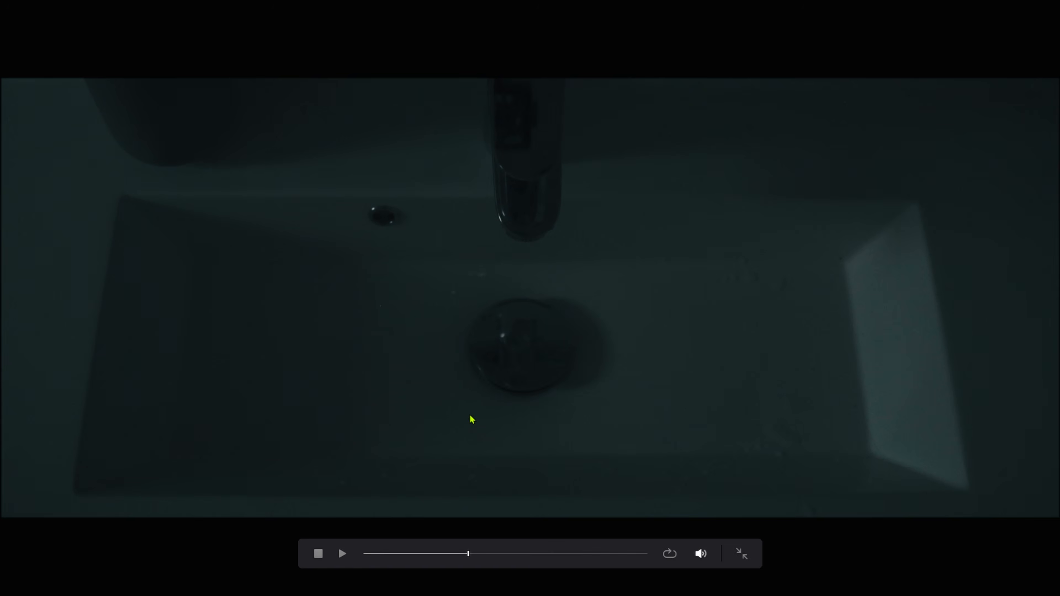
key(Escape)
Return to the edit timeline, replay the sink shot, and delete the reference screenshot from Video 2.
click(462, 560)
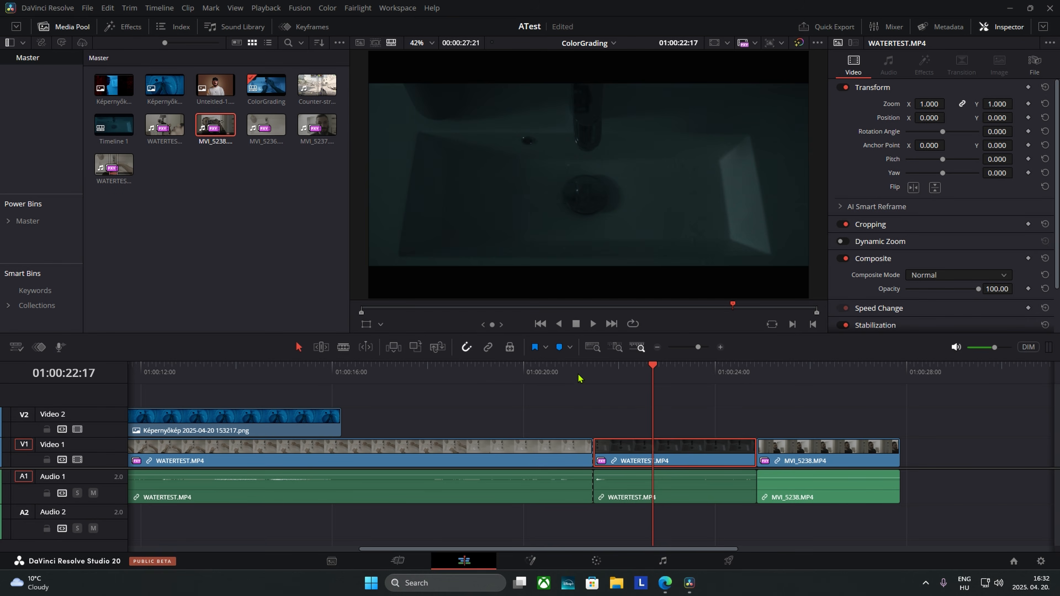
click(538, 382)
key(space)
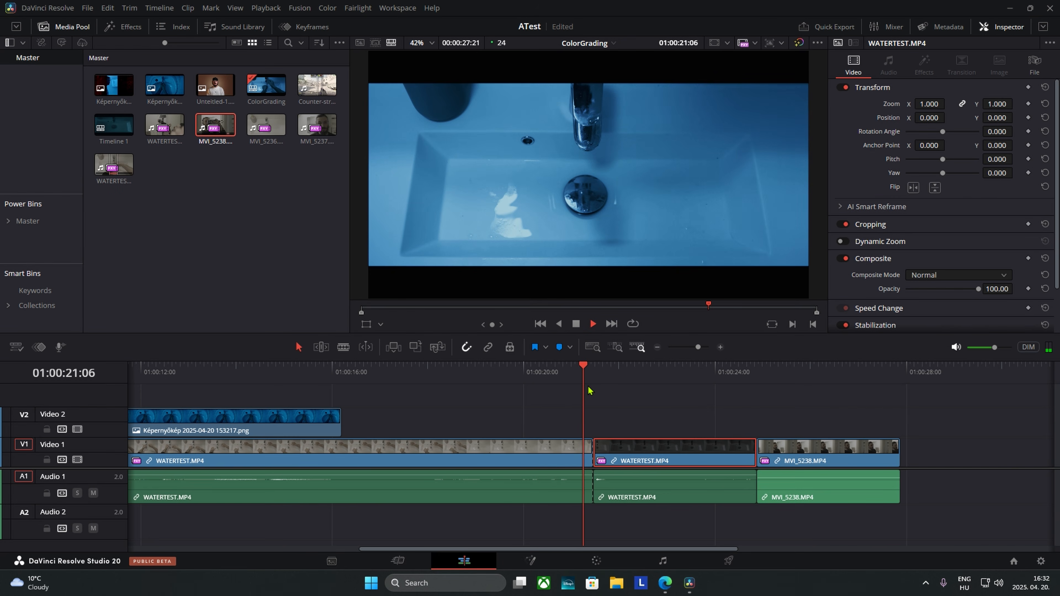
click(265, 374)
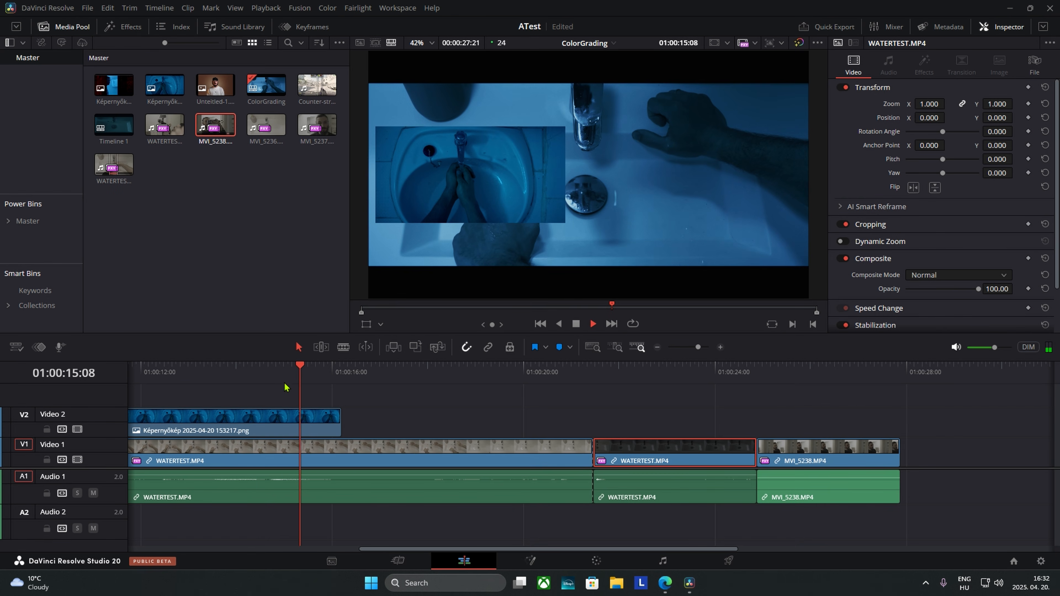
key(space)
click(338, 416)
key(Delete)
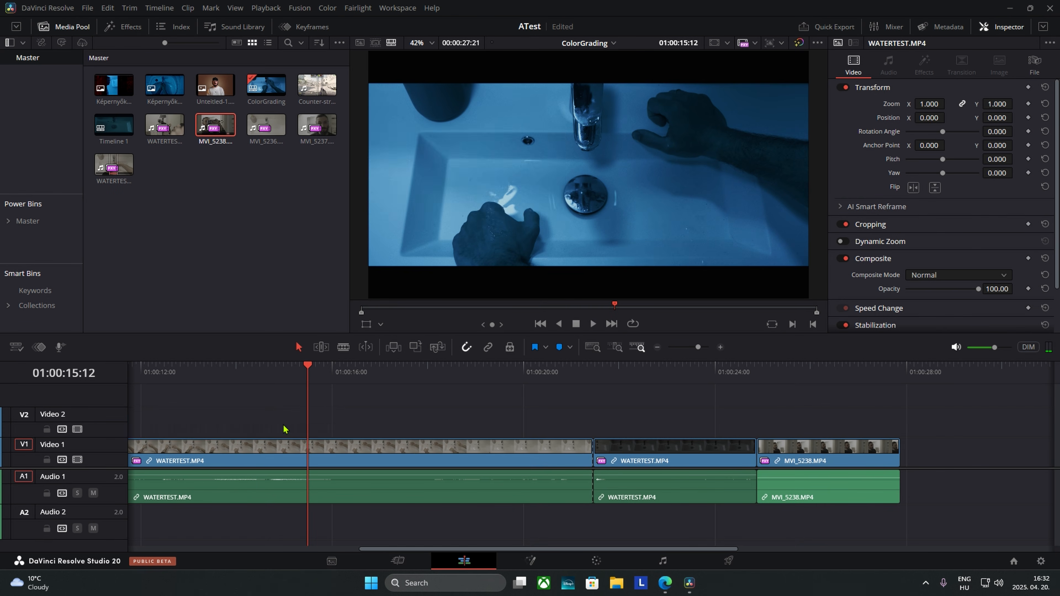
Open MVI_5238.MP4 for color grading at its first frame, 01:00:24:21, and move its node 01 toward the source input.
drag(296, 395, 799, 407)
click(762, 371)
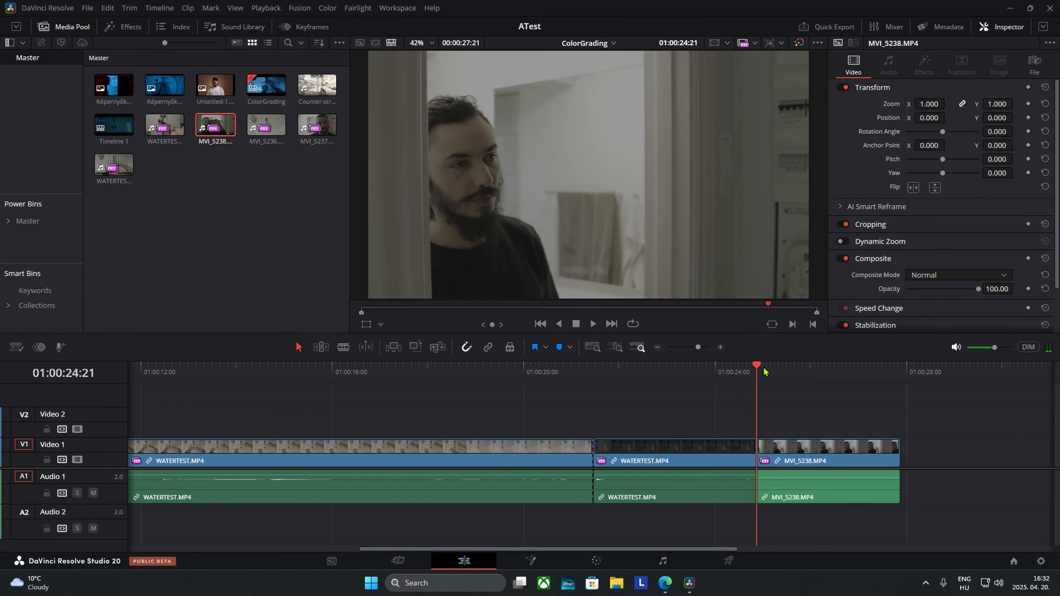
click(596, 560)
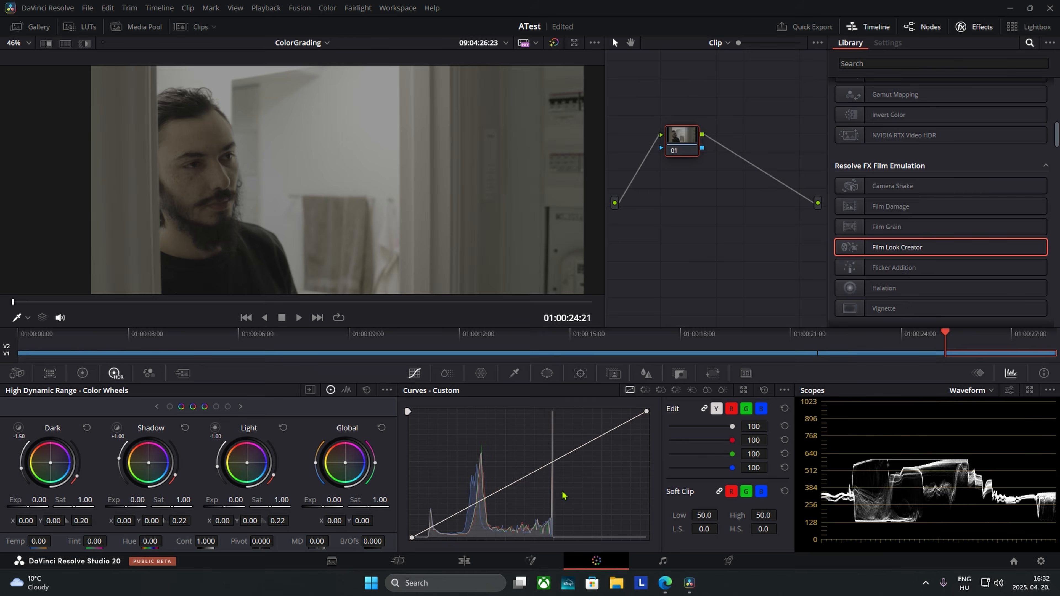
drag(677, 134, 642, 153)
Try adding three serial nodes after node 01 of MVI_5238.MP4, arrange them in a row, and remove them.
key(alt+s)
key(alt+s)
key(alt+s)
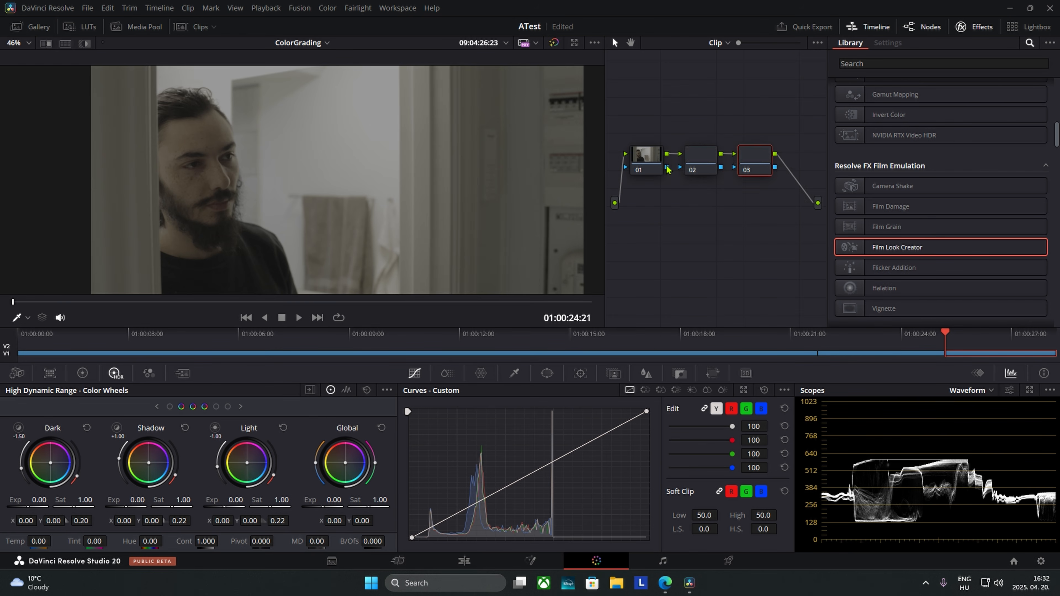
drag(644, 200, 803, 157)
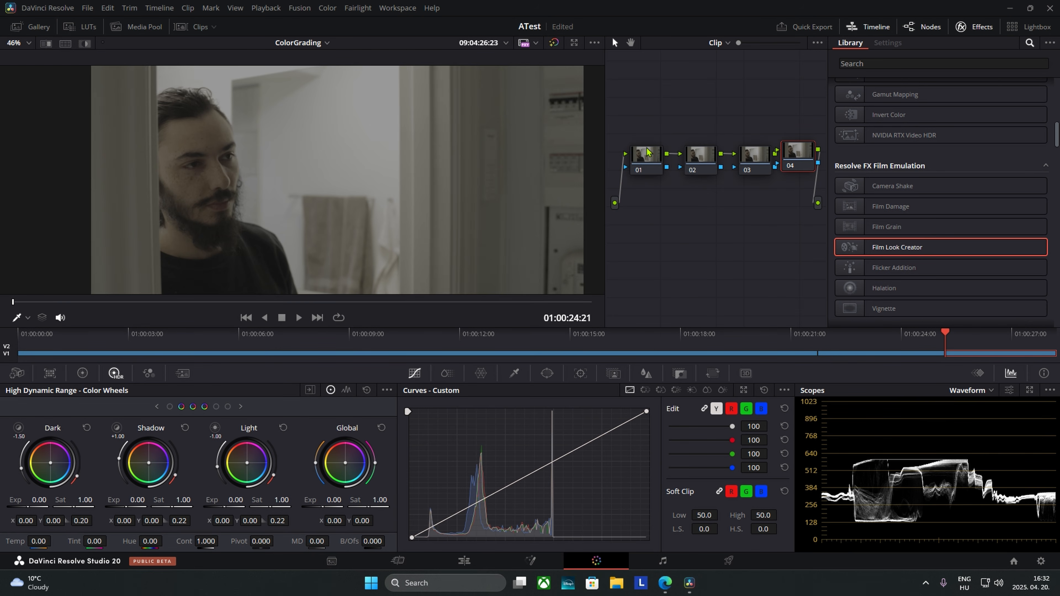
drag(656, 131, 791, 183)
key(Delete)
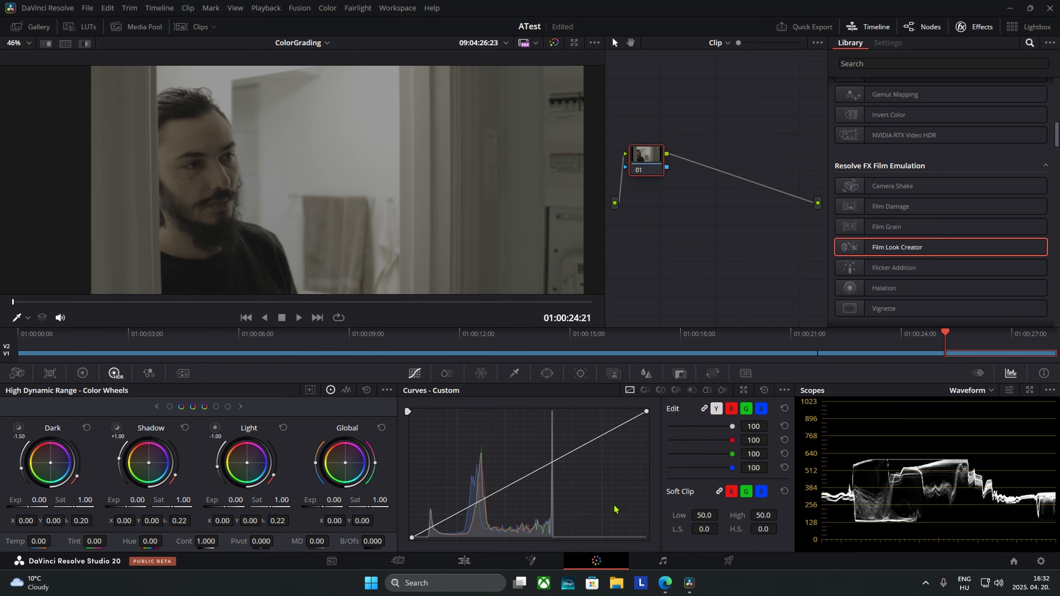
Return to the edit timeline and copy the bright blue WATERTEST.MP4 segment on Video 1.
click(464, 564)
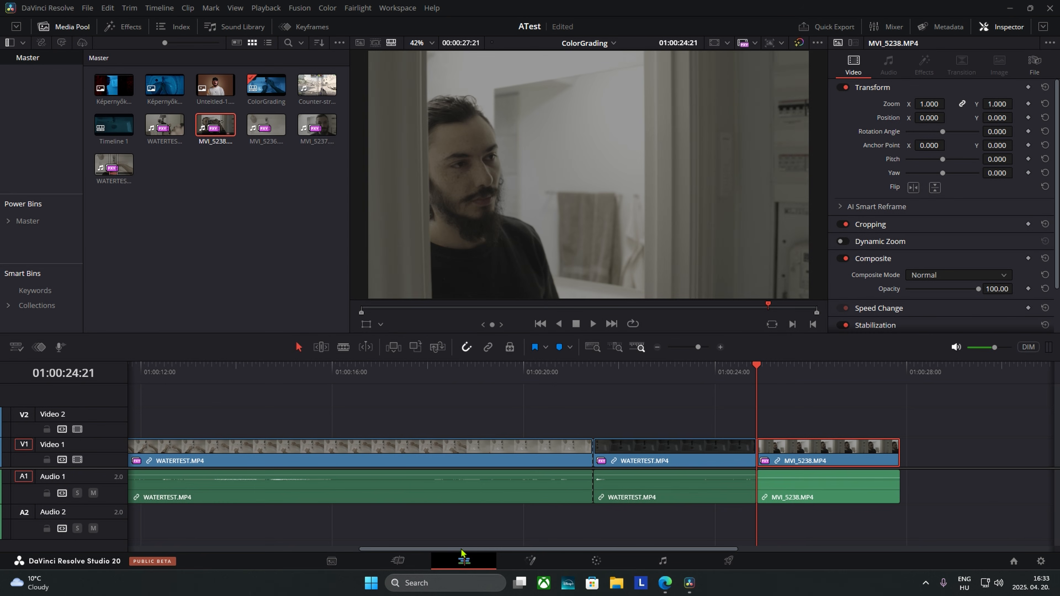
scroll(394, 441, down, 4)
click(423, 453)
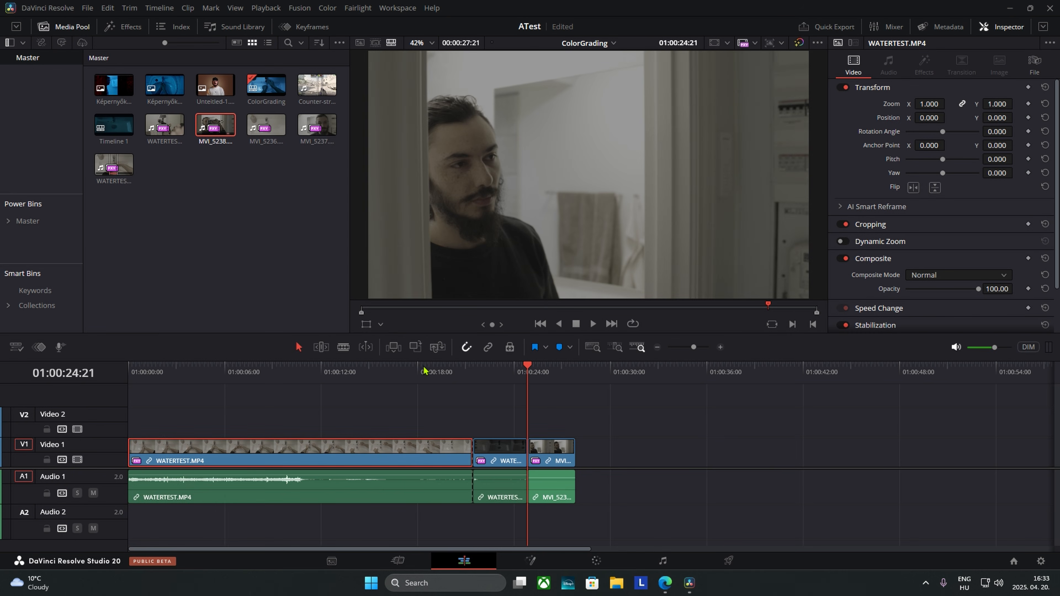
click(433, 374)
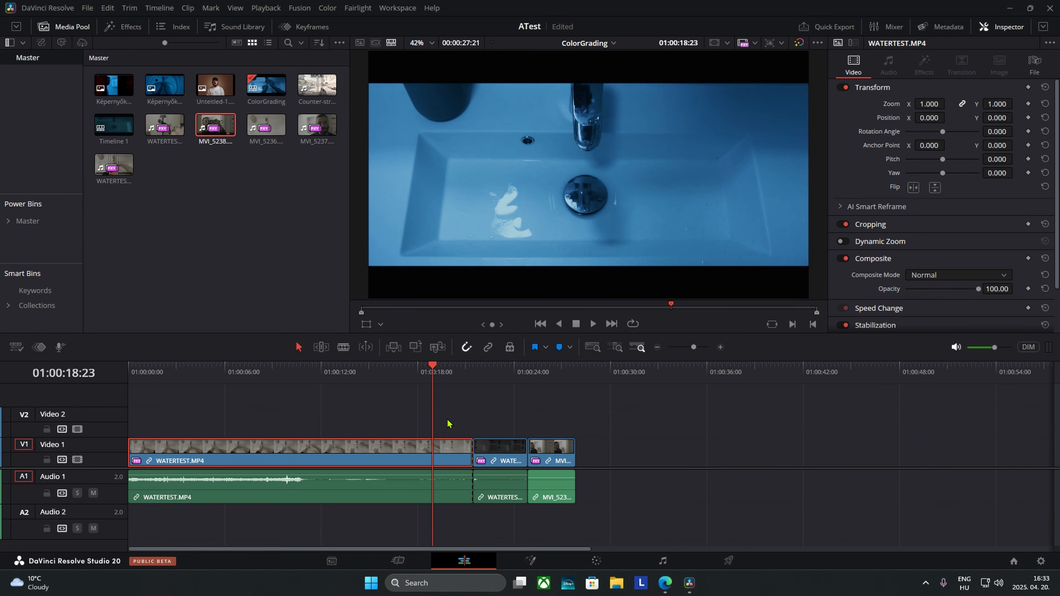
click(415, 375)
click(473, 374)
click(444, 375)
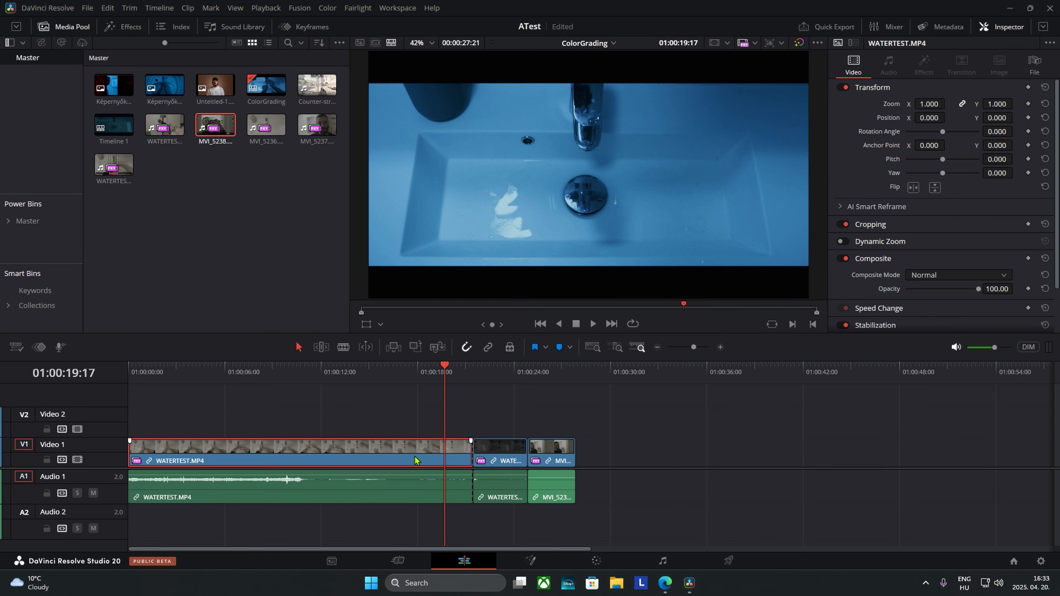
right_click(415, 457)
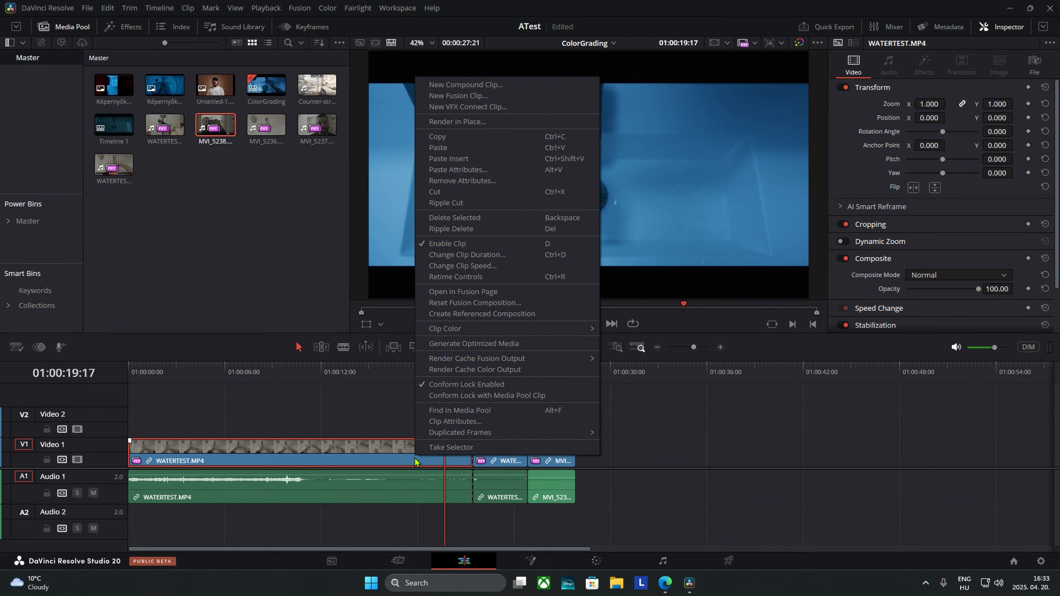
click(454, 139)
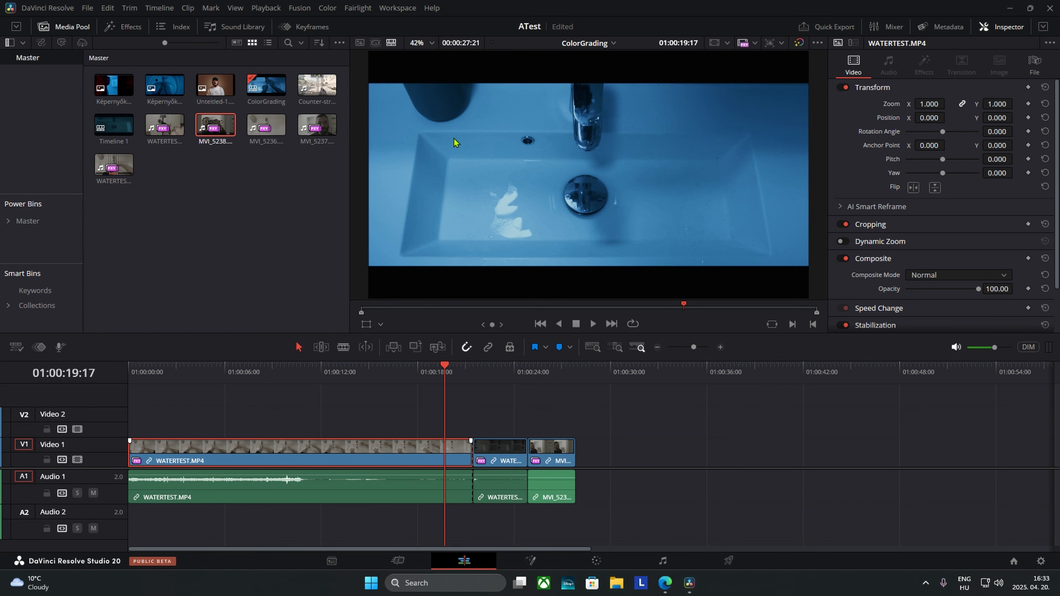
Paste only the Color Correction attribute from the copied WATERTEST.MP4 segment onto MVI_5238.MP4, maintaining keyframe timing.
click(541, 370)
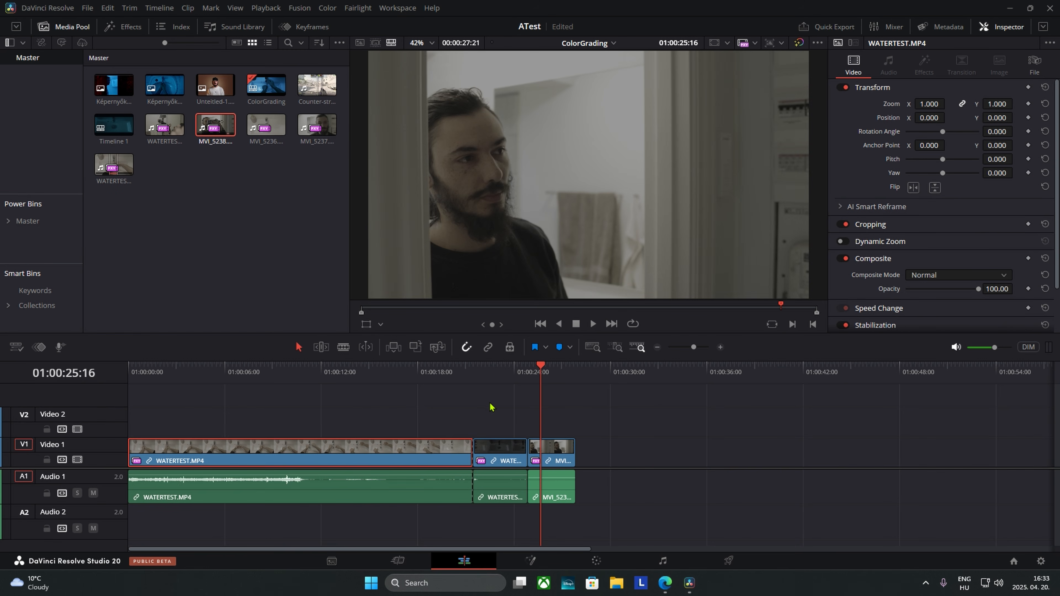
click(429, 415)
click(549, 373)
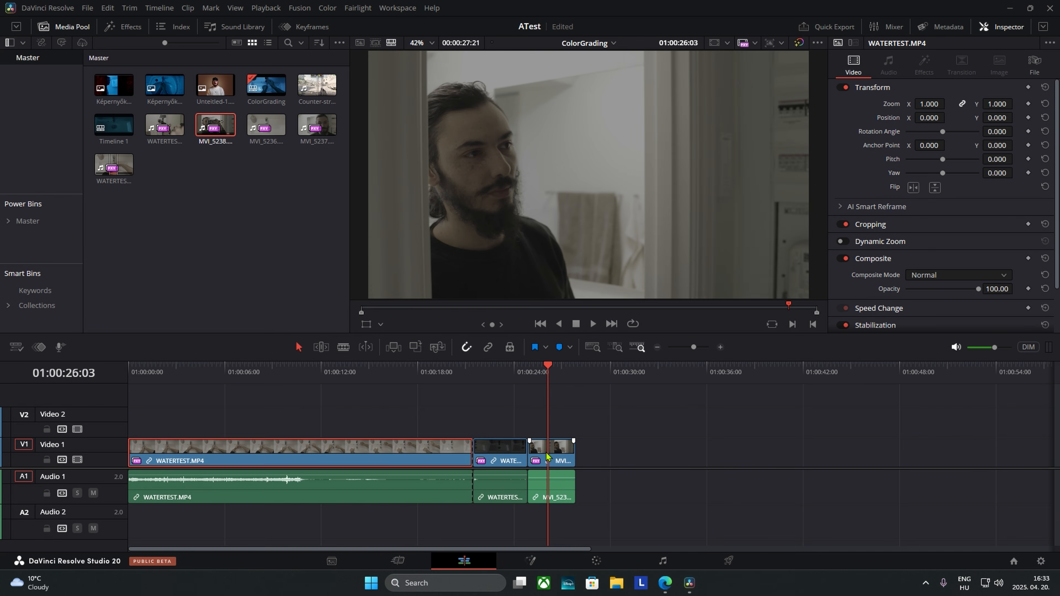
click(549, 455)
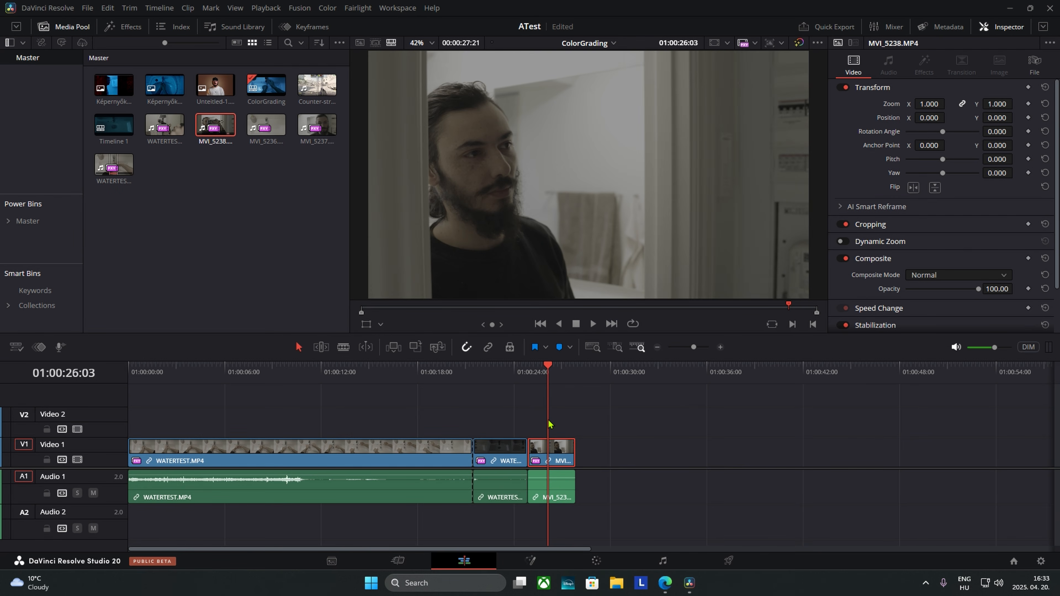
key(alt+v)
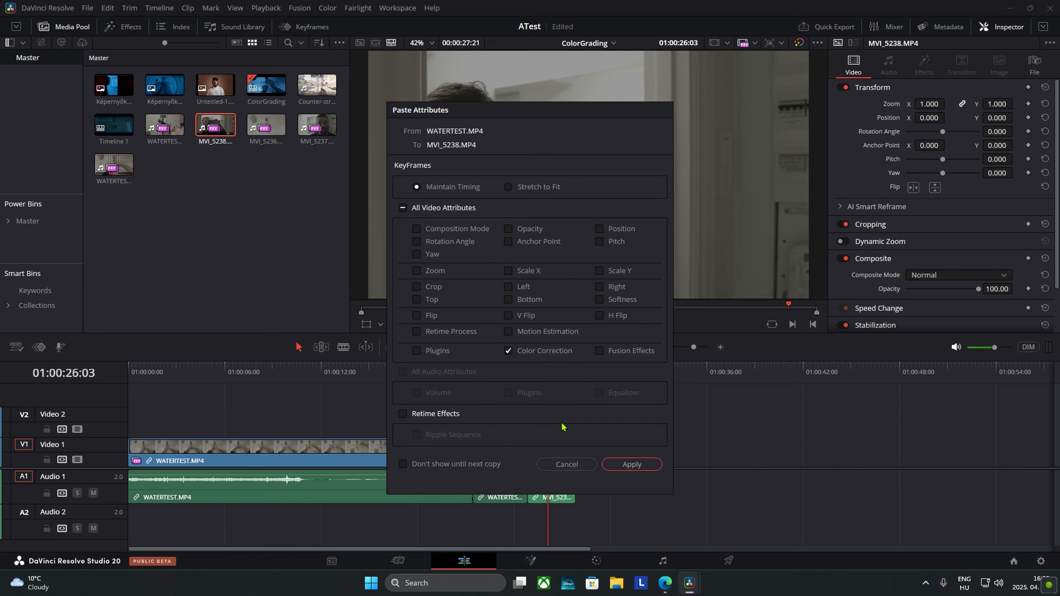
click(567, 462)
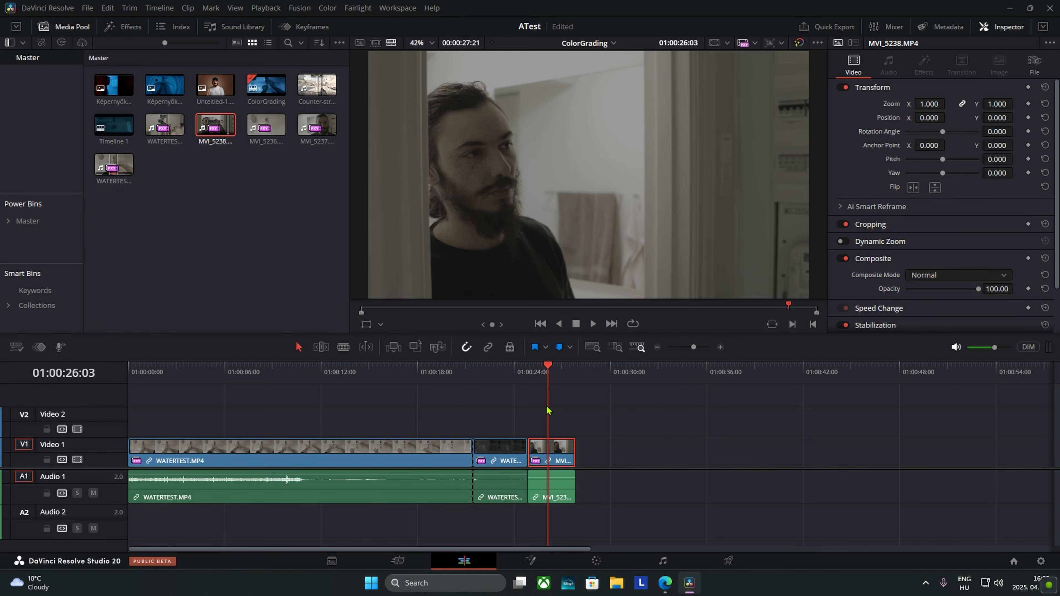
key(alt+v)
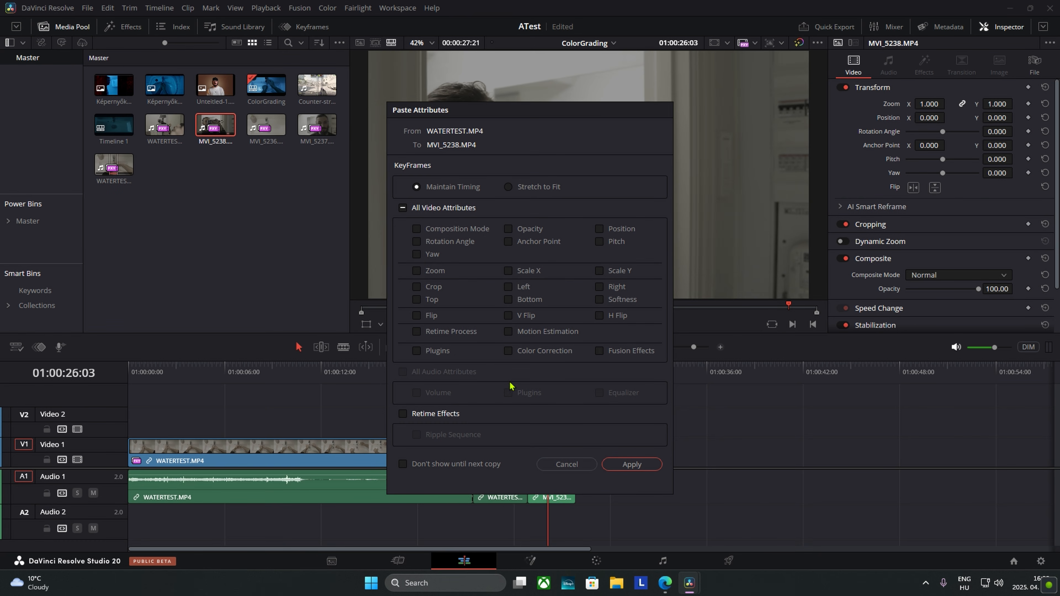
click(631, 464)
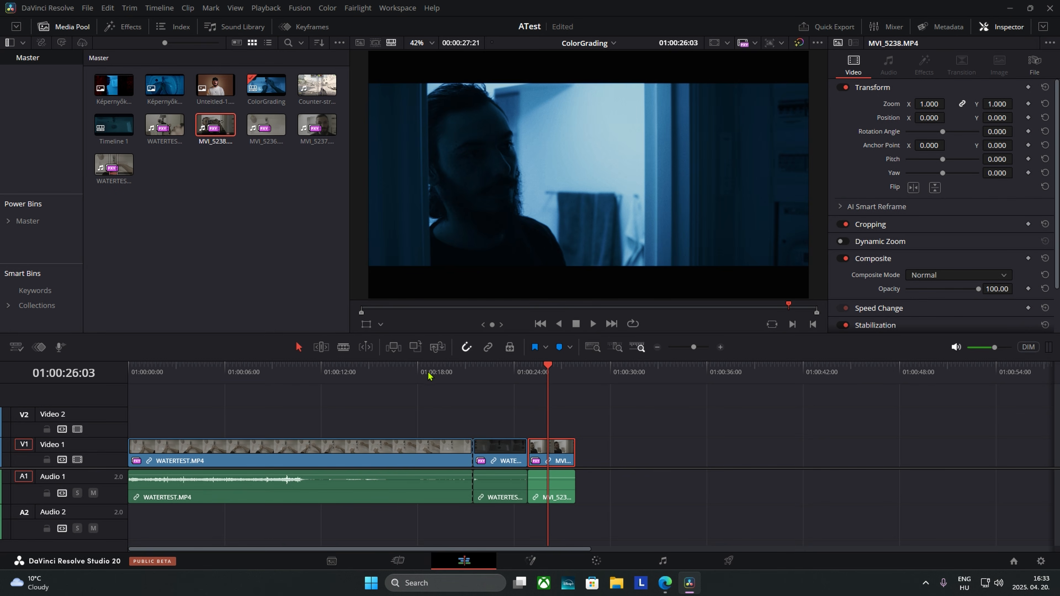
Compare the pasted grade on MVI_5238.MP4 with the sink segments, in both the edit timeline and the color grading view with its nodes.
click(410, 375)
click(549, 378)
click(446, 374)
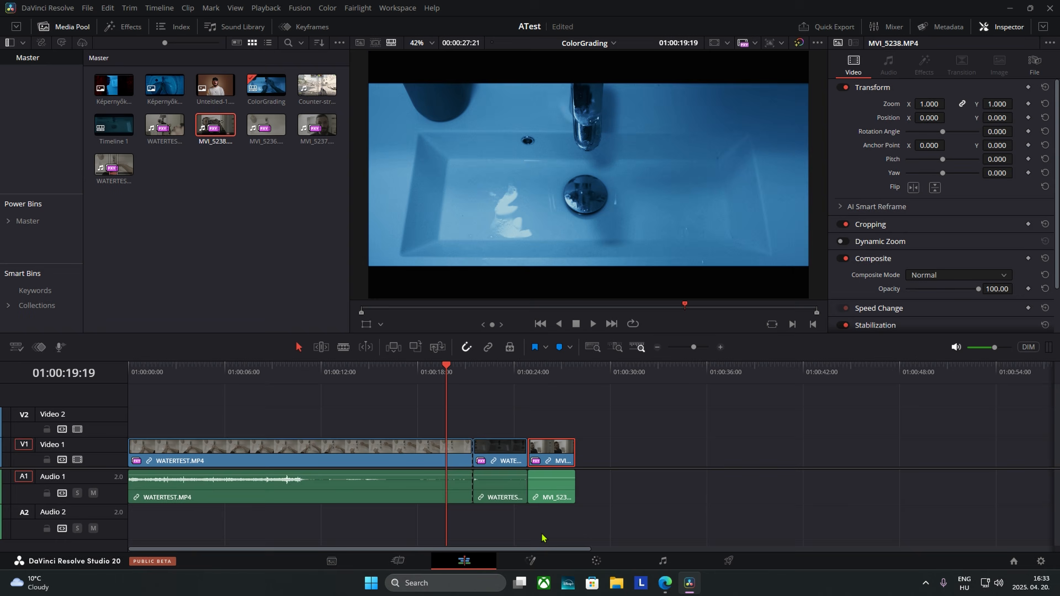
click(596, 561)
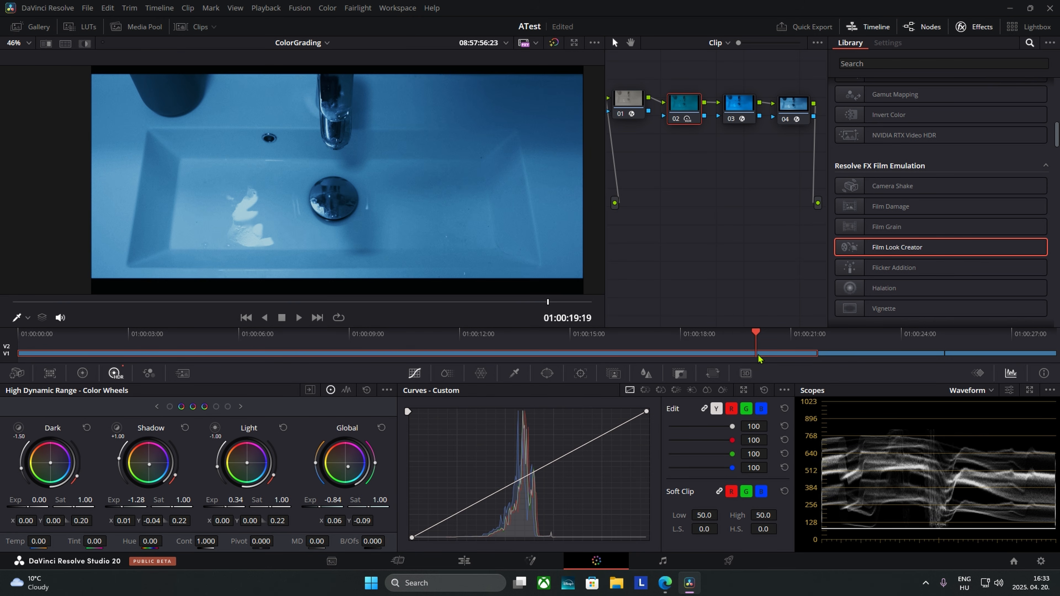
click(773, 341)
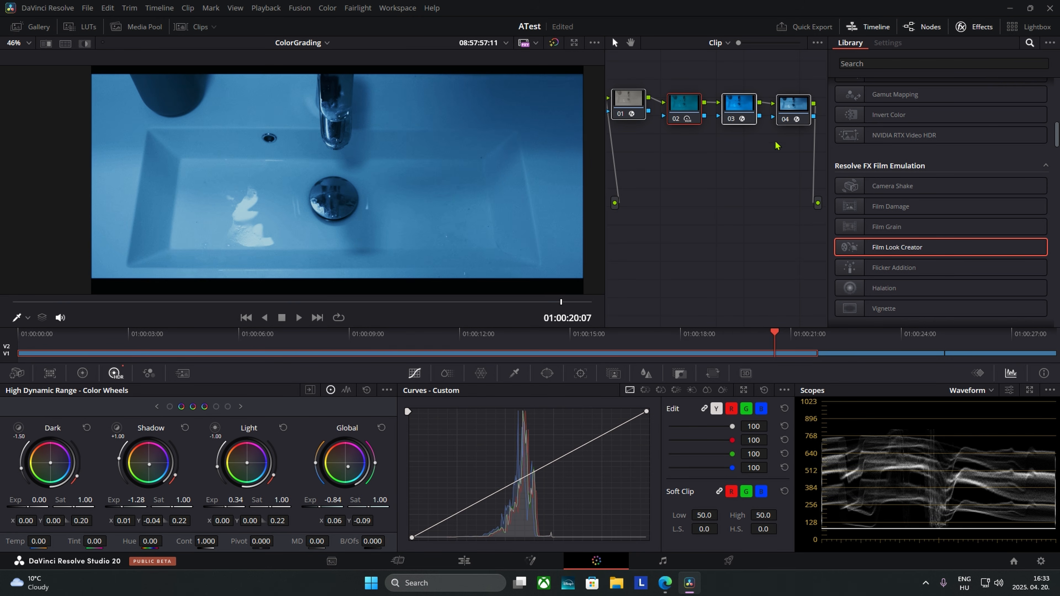
click(839, 354)
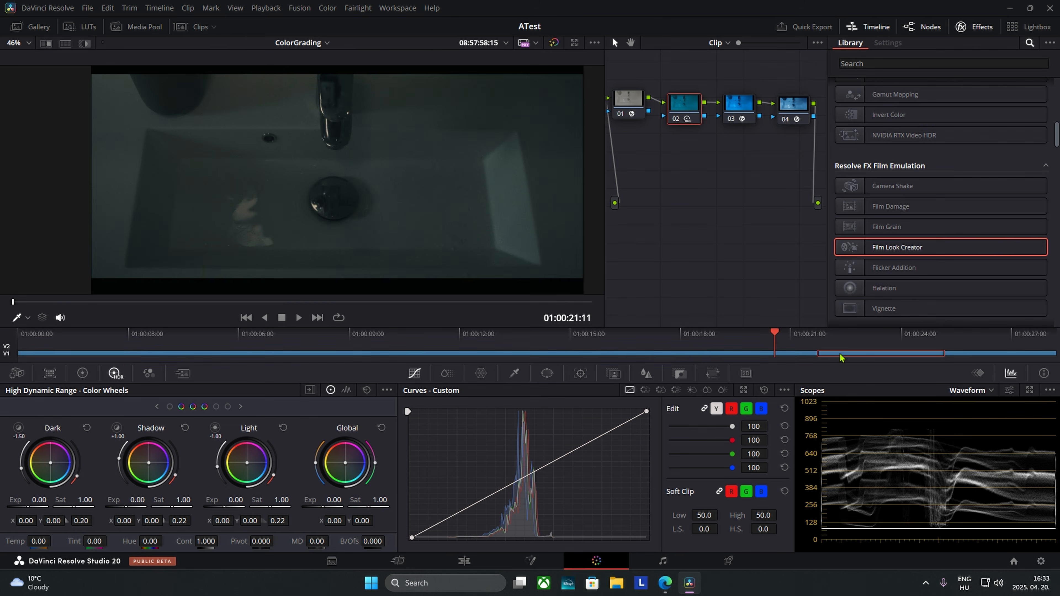
click(957, 355)
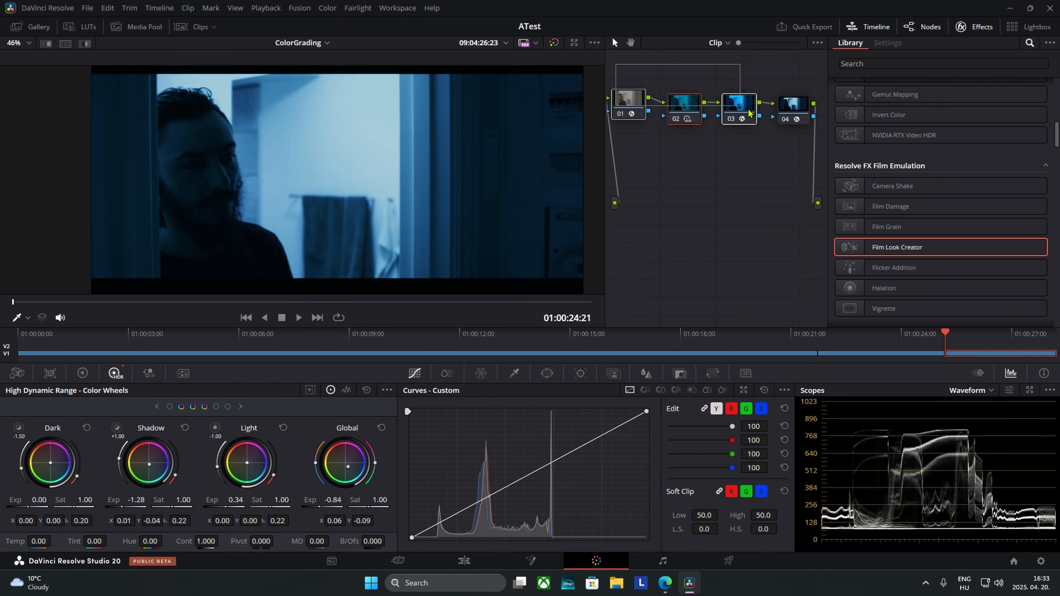
click(702, 356)
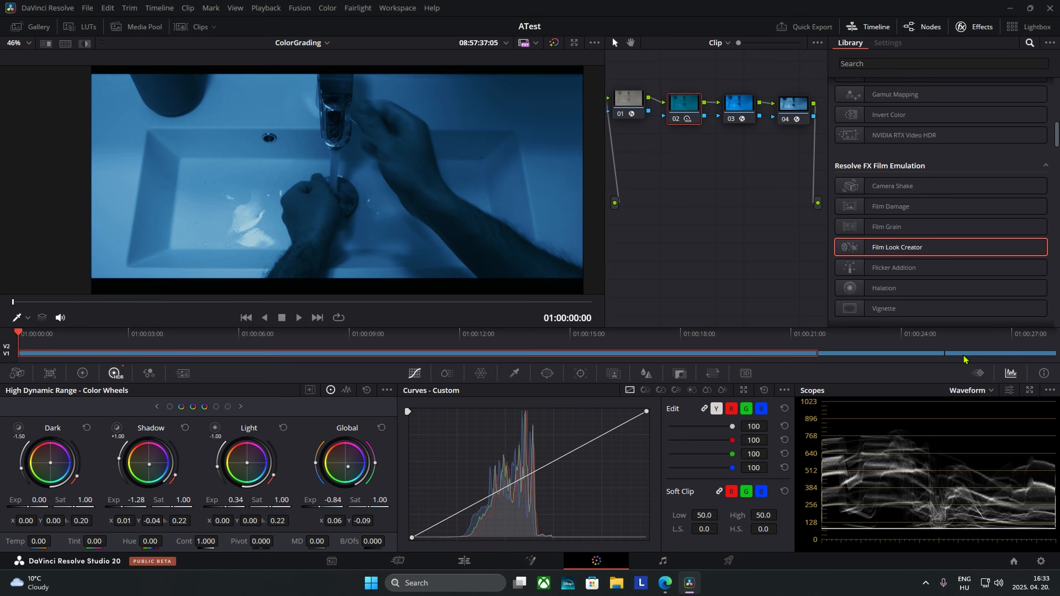
click(961, 355)
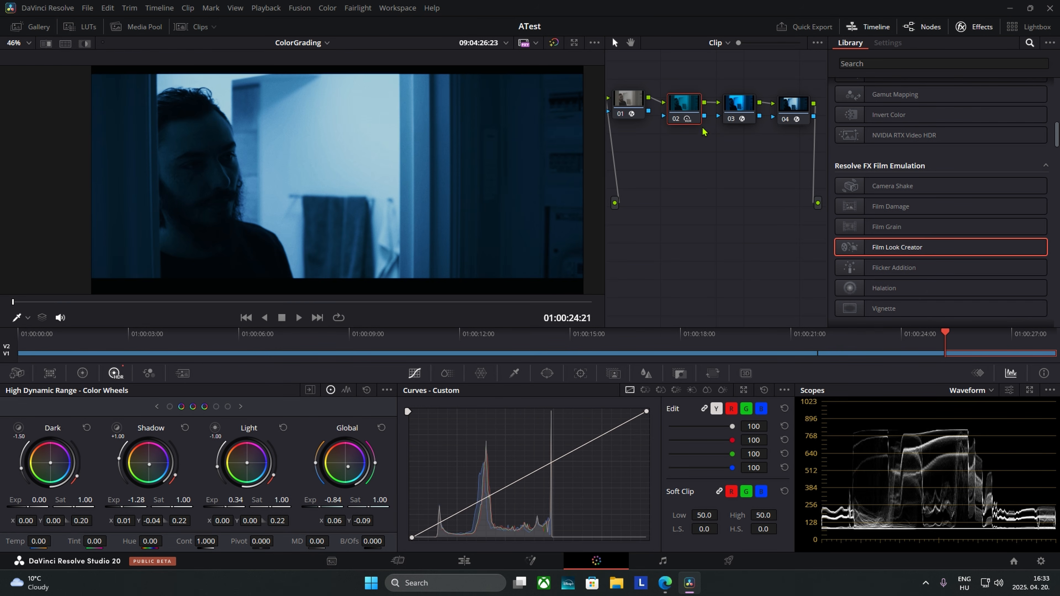
click(781, 348)
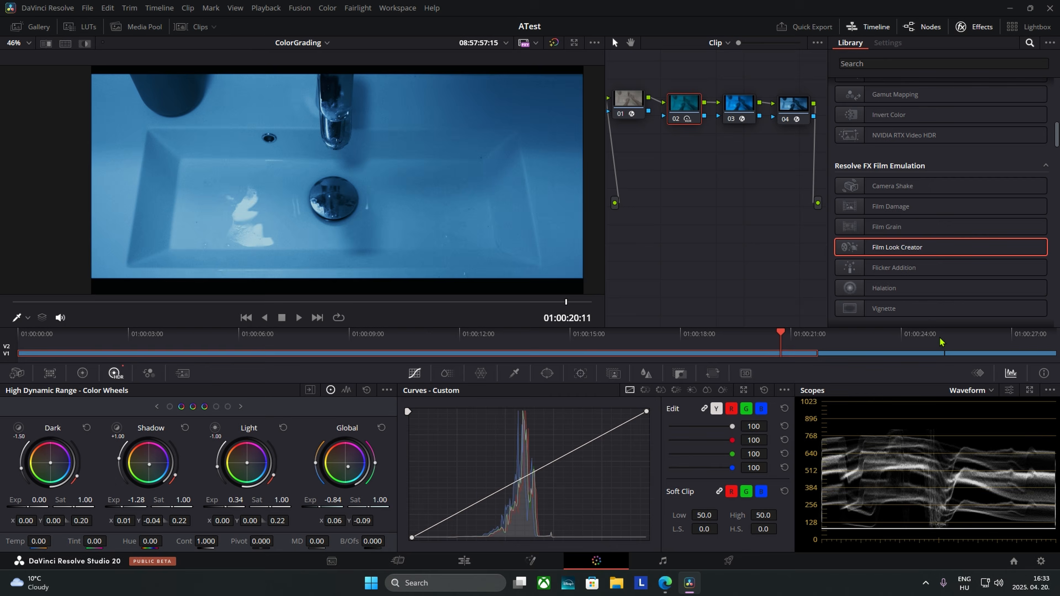
click(948, 346)
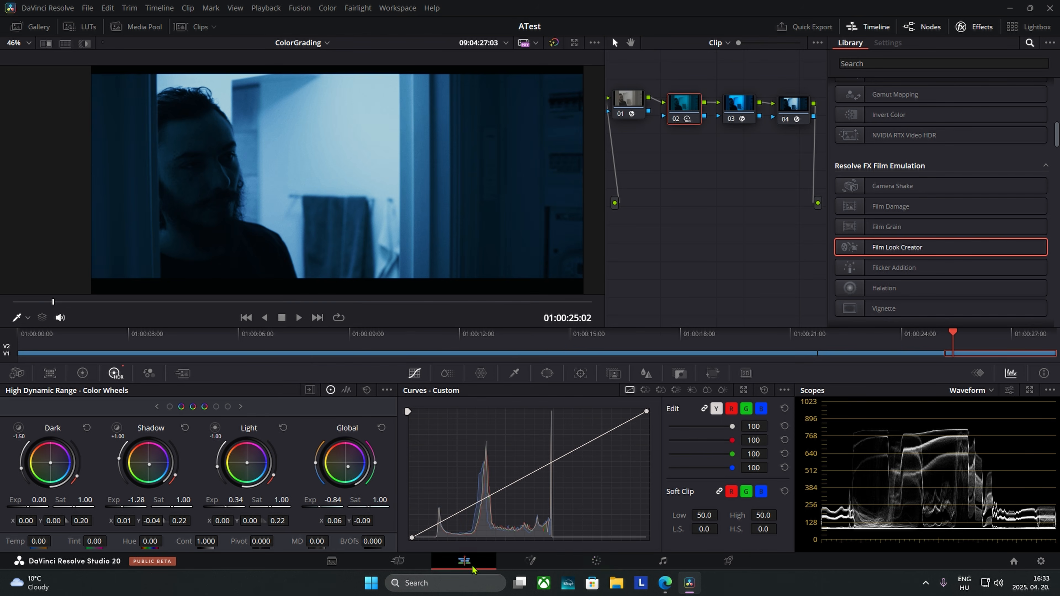
Place the reference Képernyőkép 2025-04-20 161514.png on Video 2 over MVI_5238.MP4, trim it to the clip's length, and set Zoom 0.520 and Position X 663.
click(464, 560)
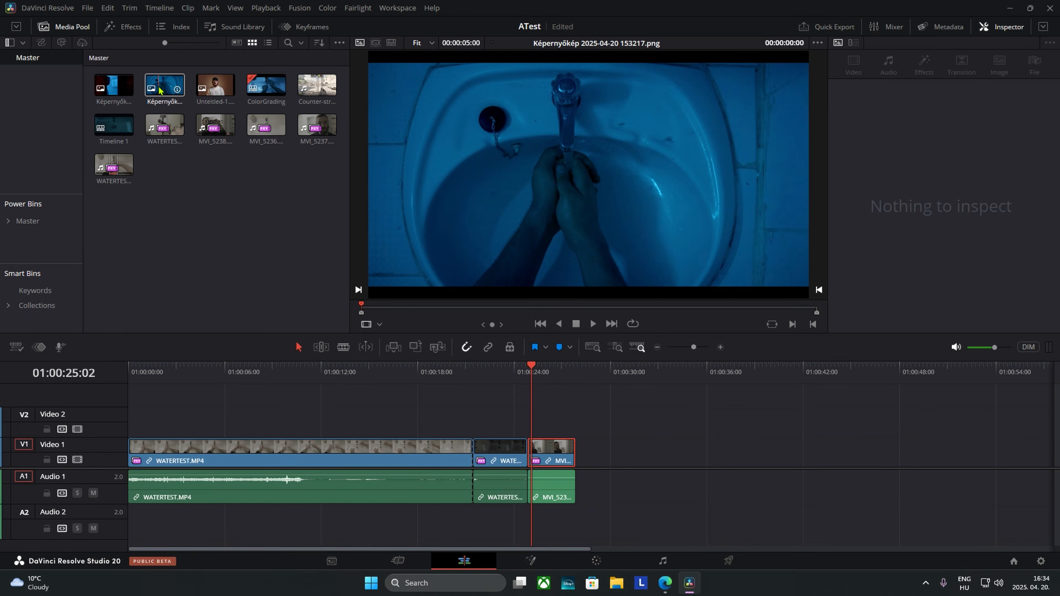
click(109, 95)
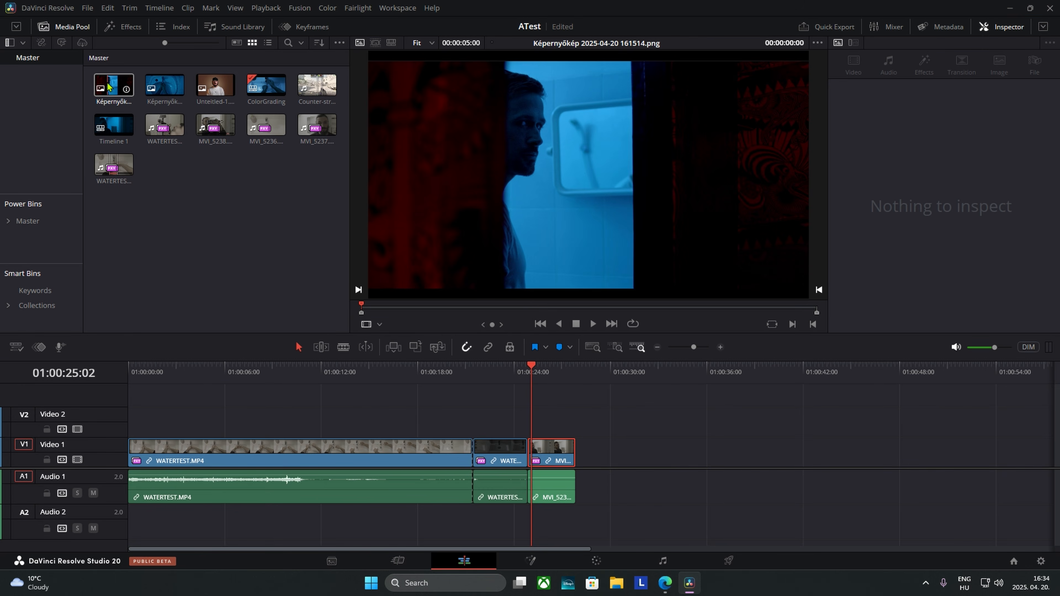
drag(111, 89, 527, 418)
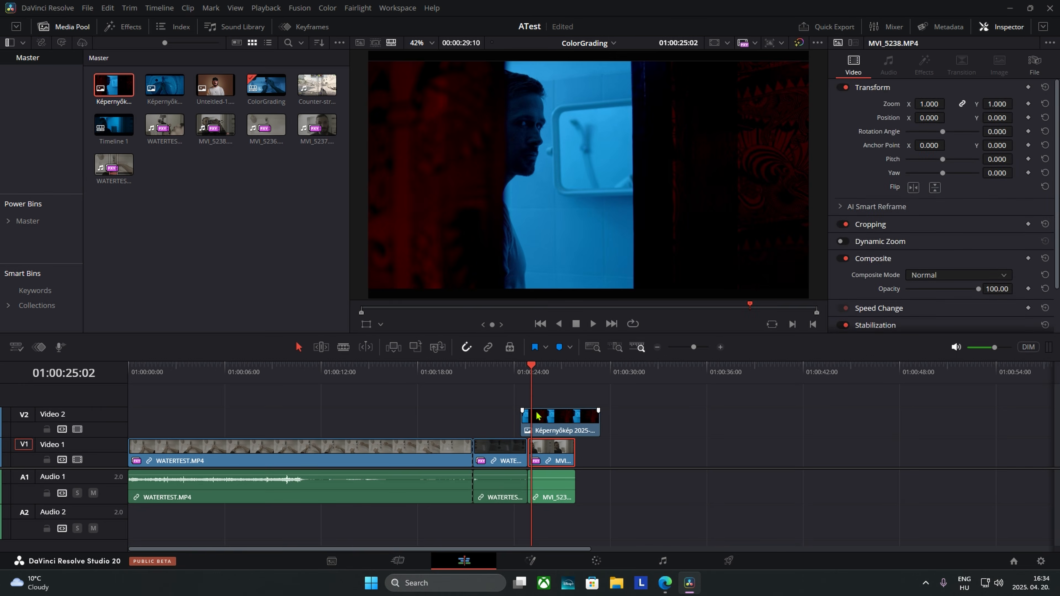
drag(605, 426, 575, 426)
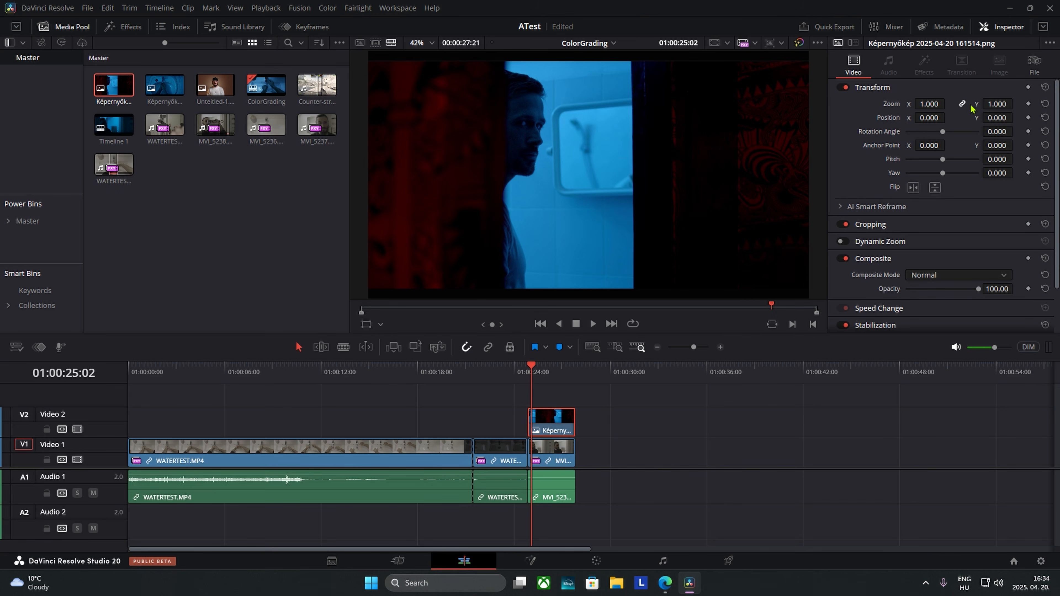
drag(928, 103, 947, 118)
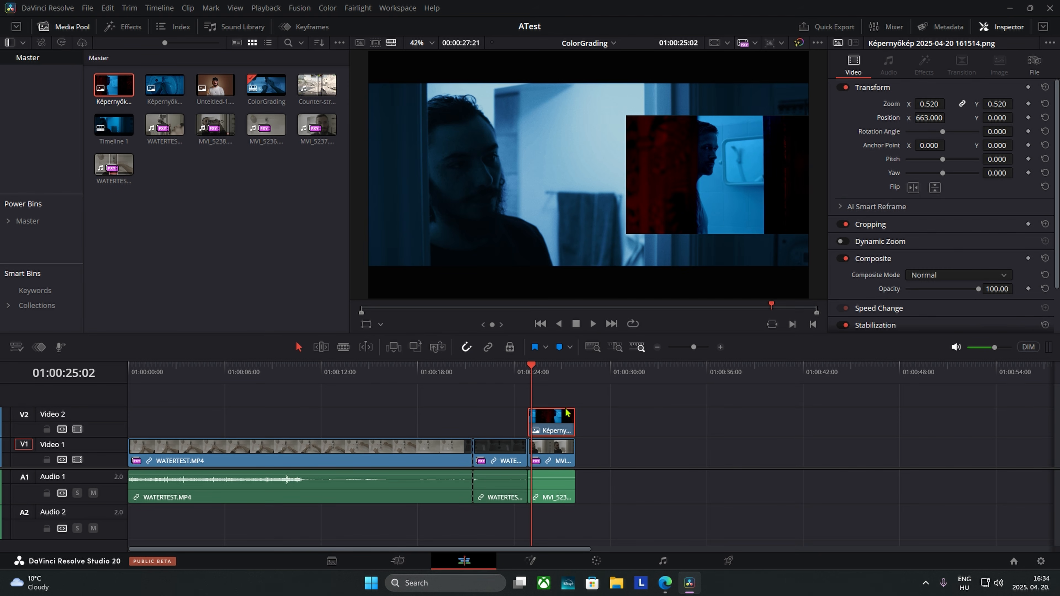
Open the color grading view and compare MVI_5238.MP4 with the overlaid reference screenshot full screen.
click(603, 564)
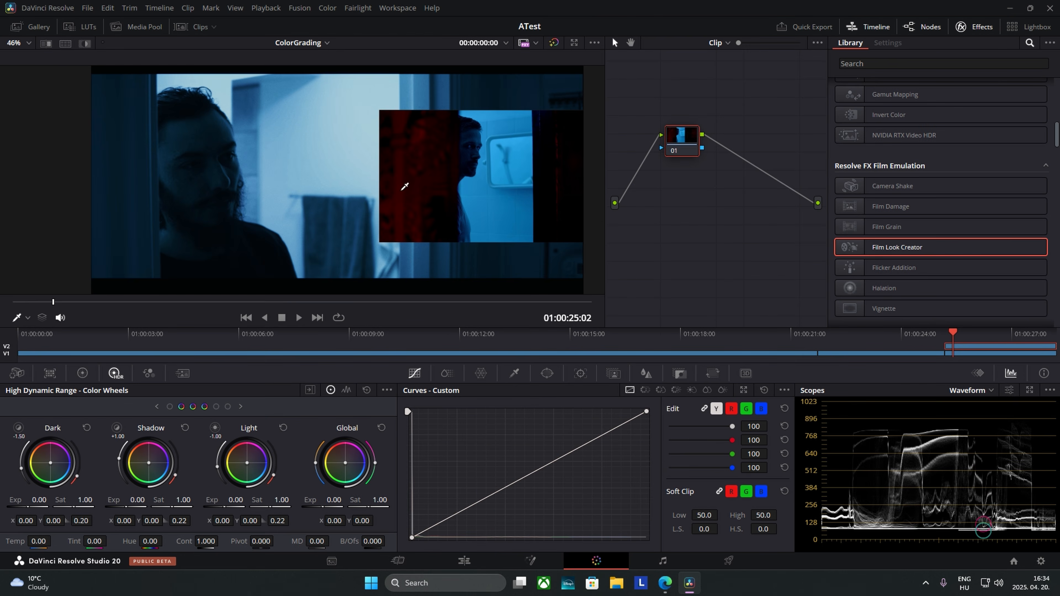
key(p)
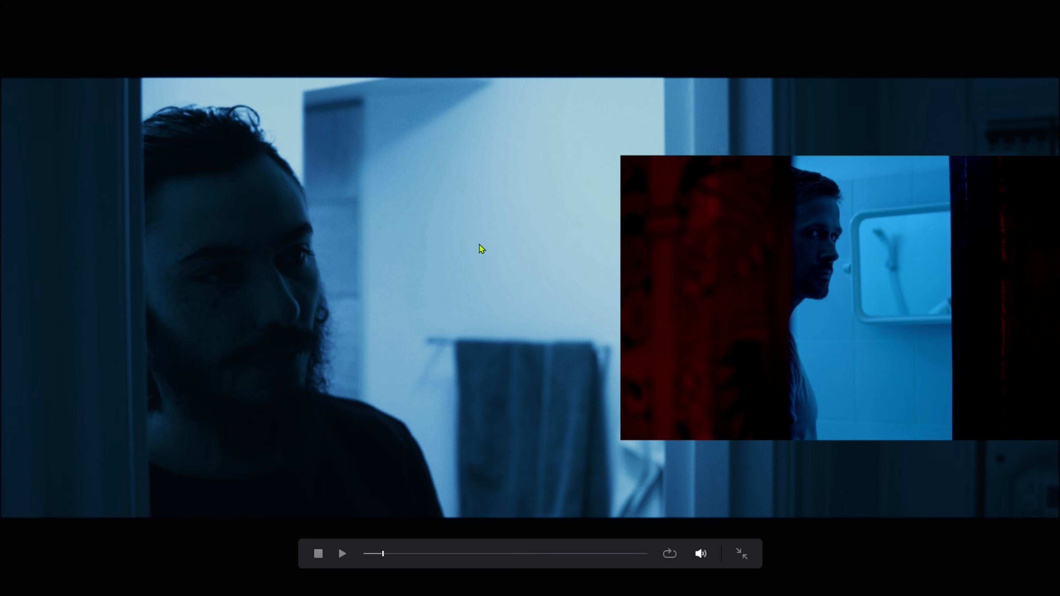
key(p)
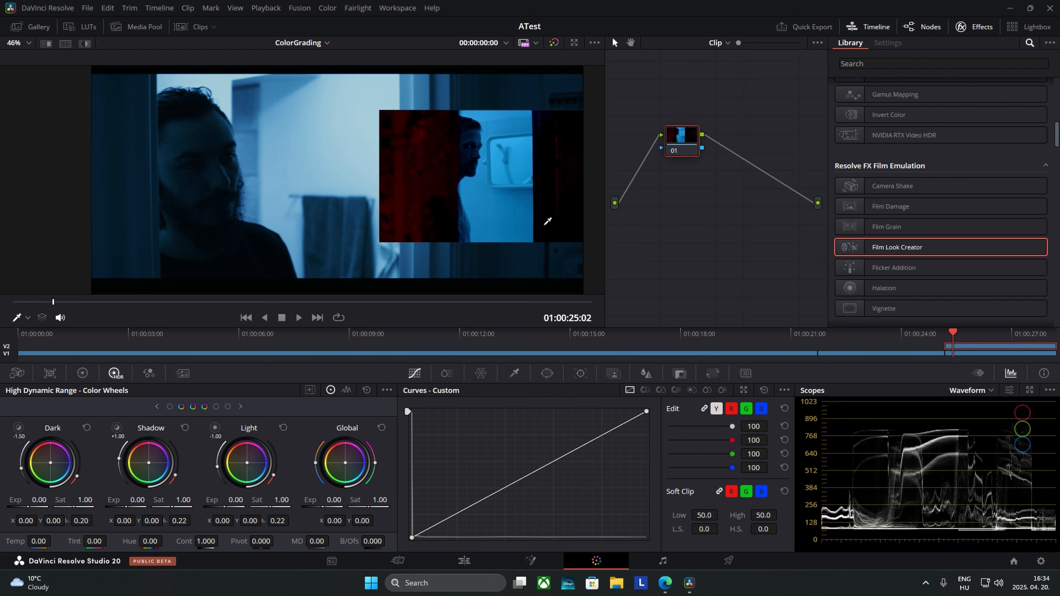
key(p)
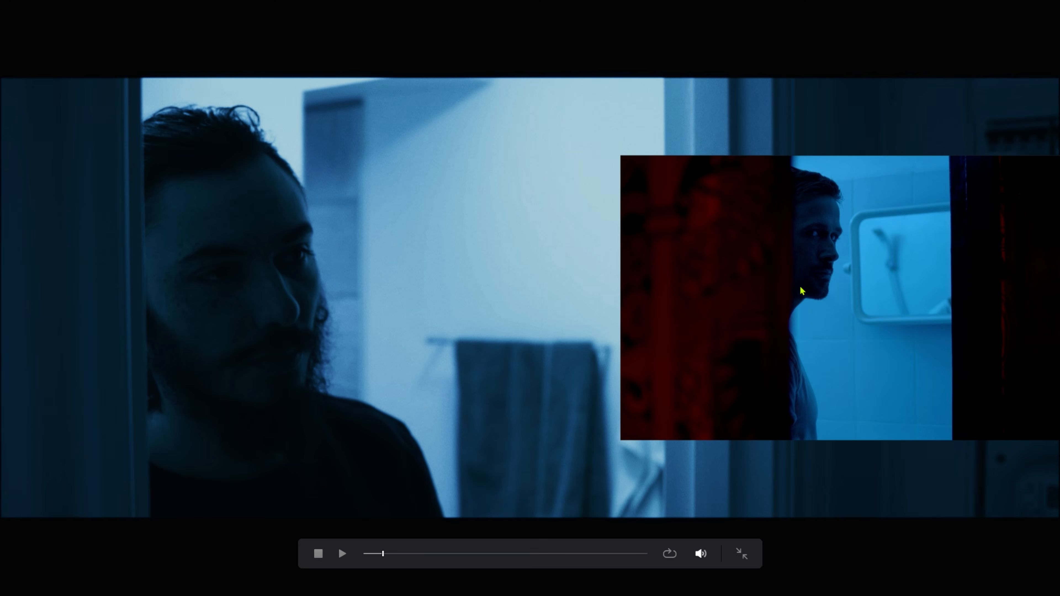
key(p)
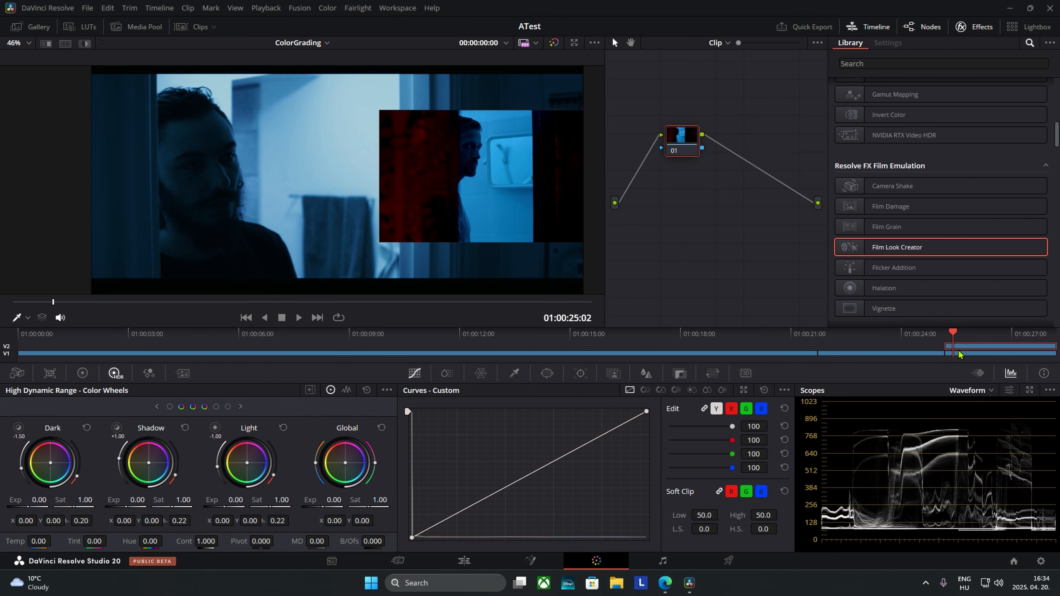
Select MVI_5238.MP4 at 01:00:25:06 and lower the HDR Light exposure of node 02 to -0.32.
click(967, 354)
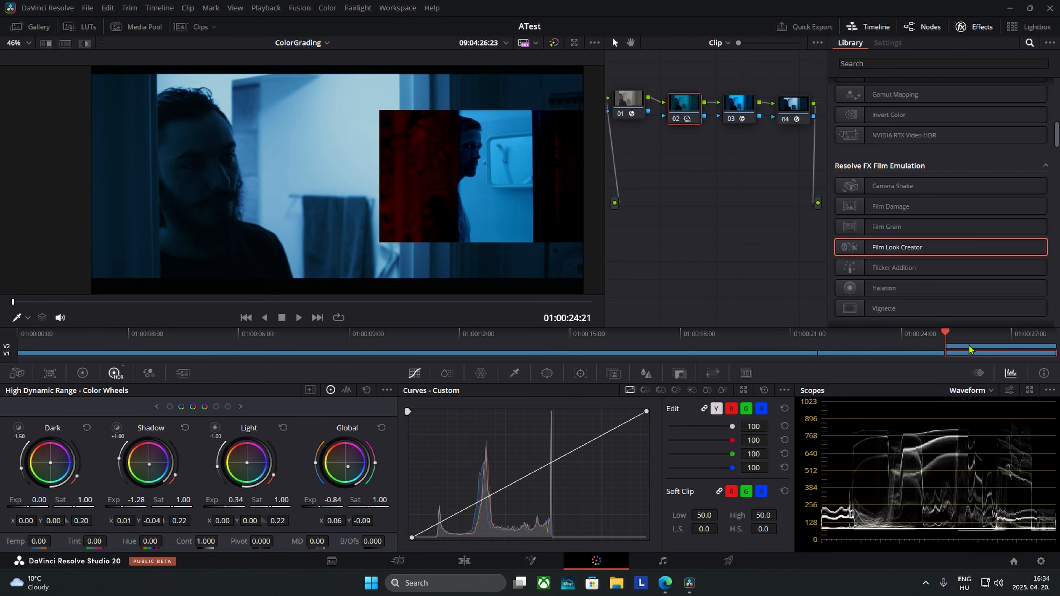
click(959, 337)
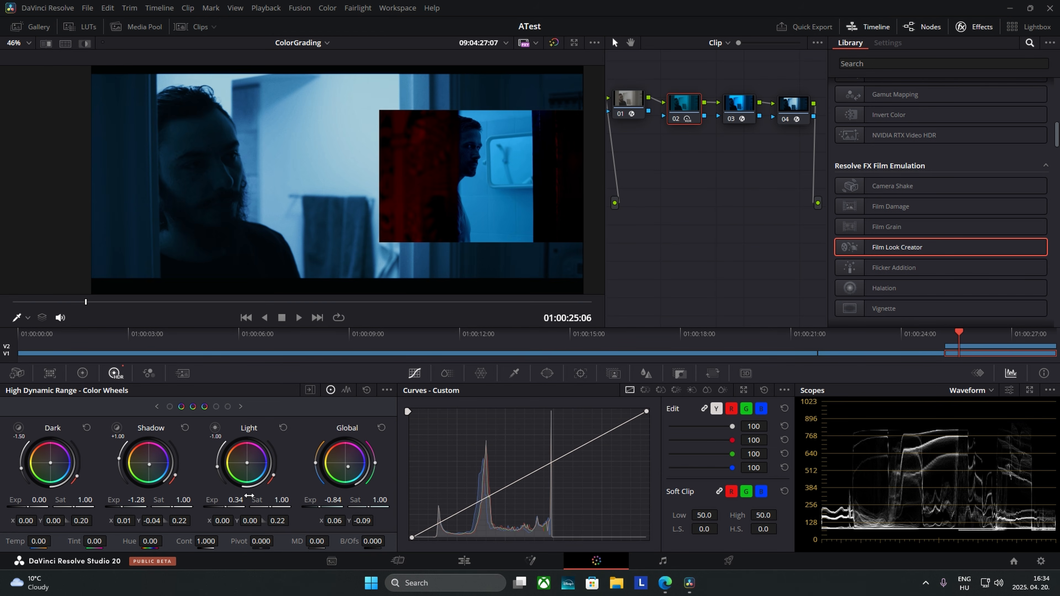
drag(235, 500, 206, 500)
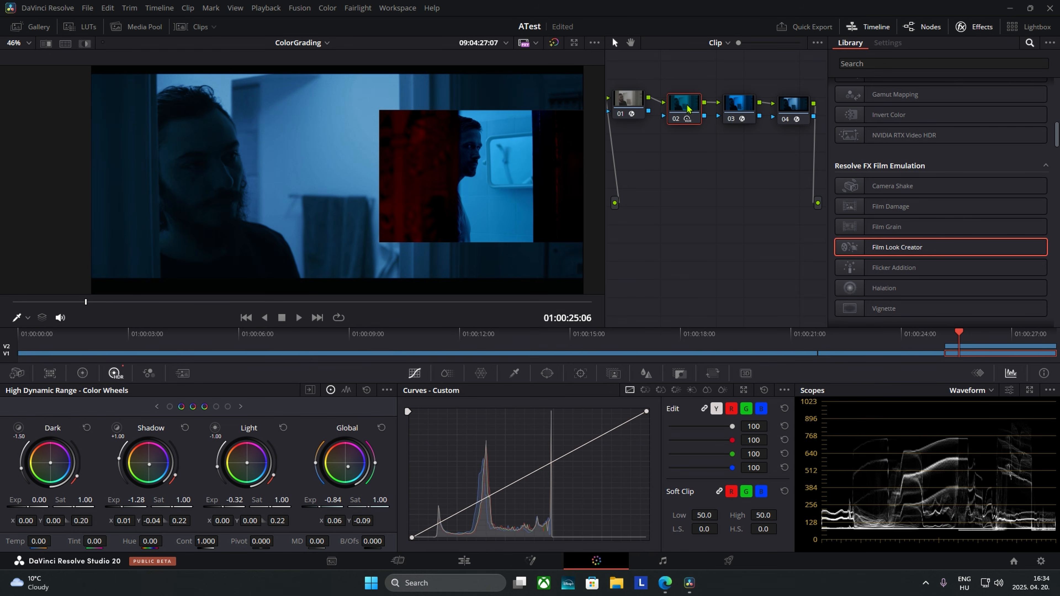
Toggle node 02 off and on, and compare MVI_5238.MP4 with the overlaid reference screenshot full screen.
key(ctrl+d)
key(ctrl+d)
key(ctrl+f)
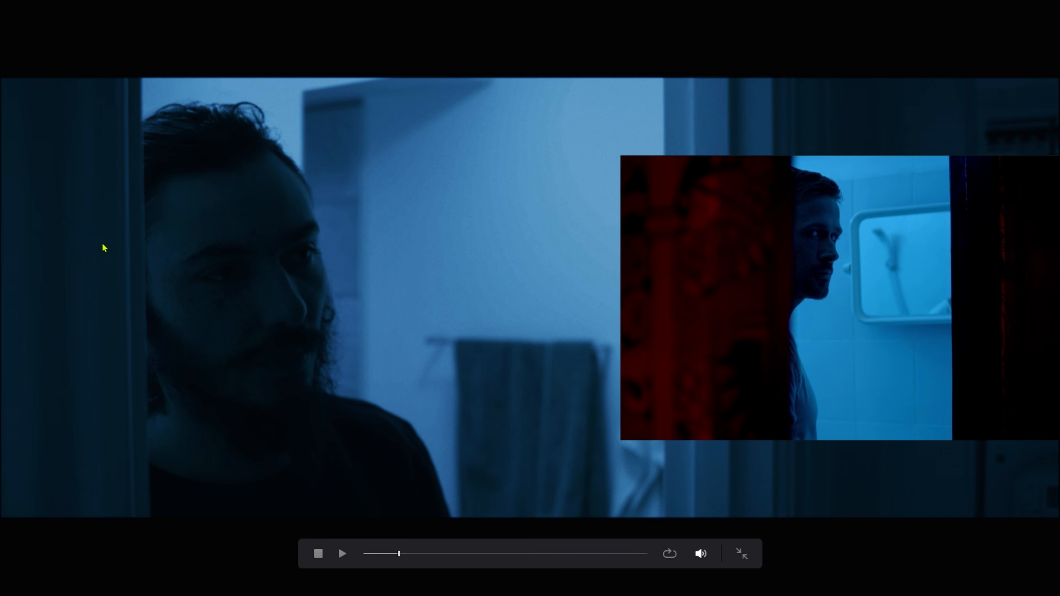
key(ctrl+f)
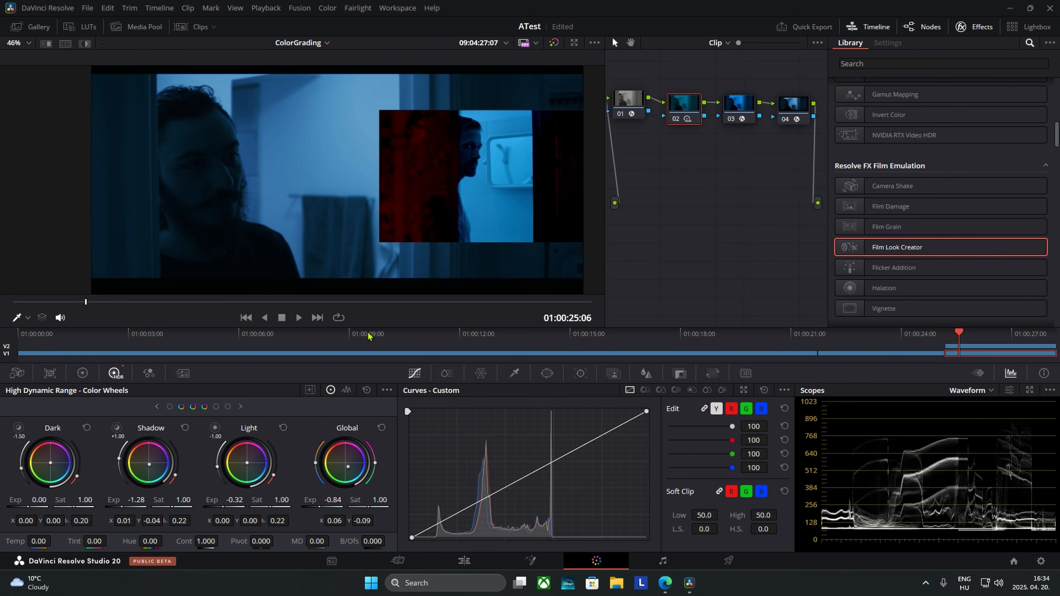
key(ctrl+f)
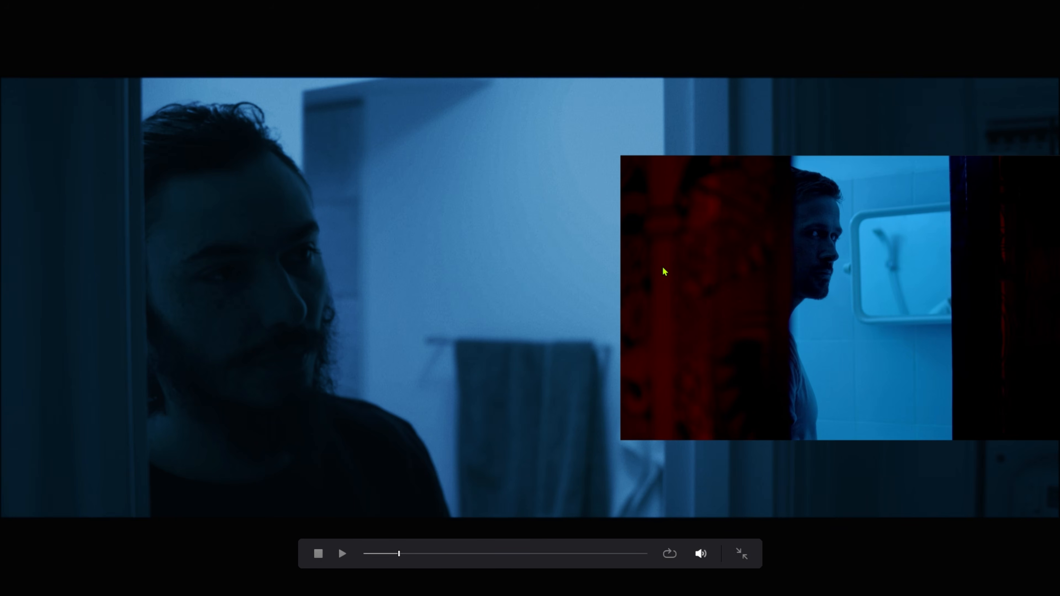
key(ctrl+f)
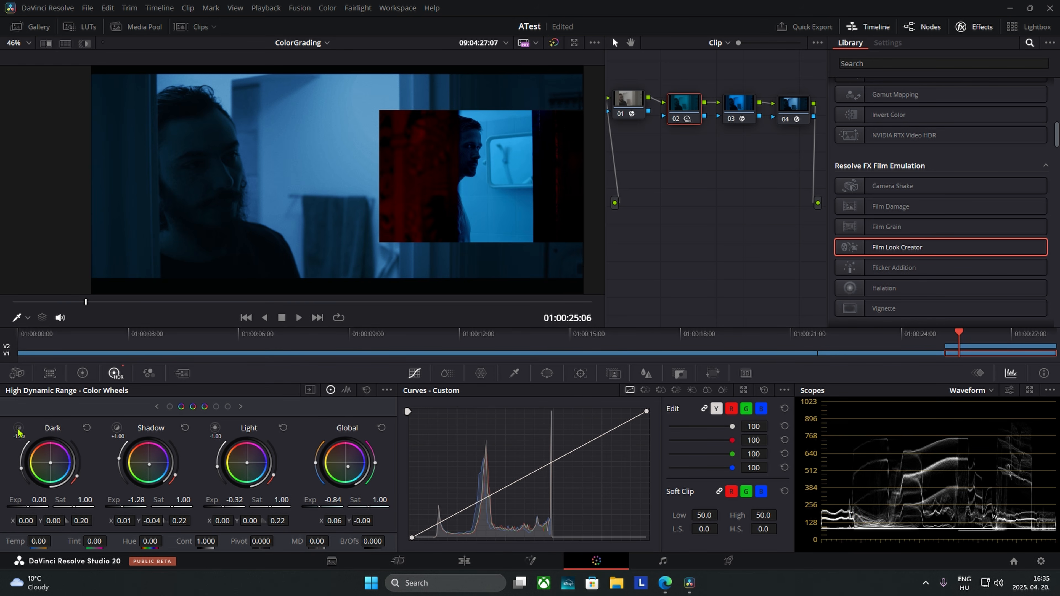
Lower node 02's HDR exposure to -1.63 for Shadow and -0.45 for Dark, and play the shot full screen to check it.
mouse_move(117, 426)
mouse_move(136, 500)
mouse_down()
mouse_move(112, 500)
mouse_move(123, 500)
mouse_up()
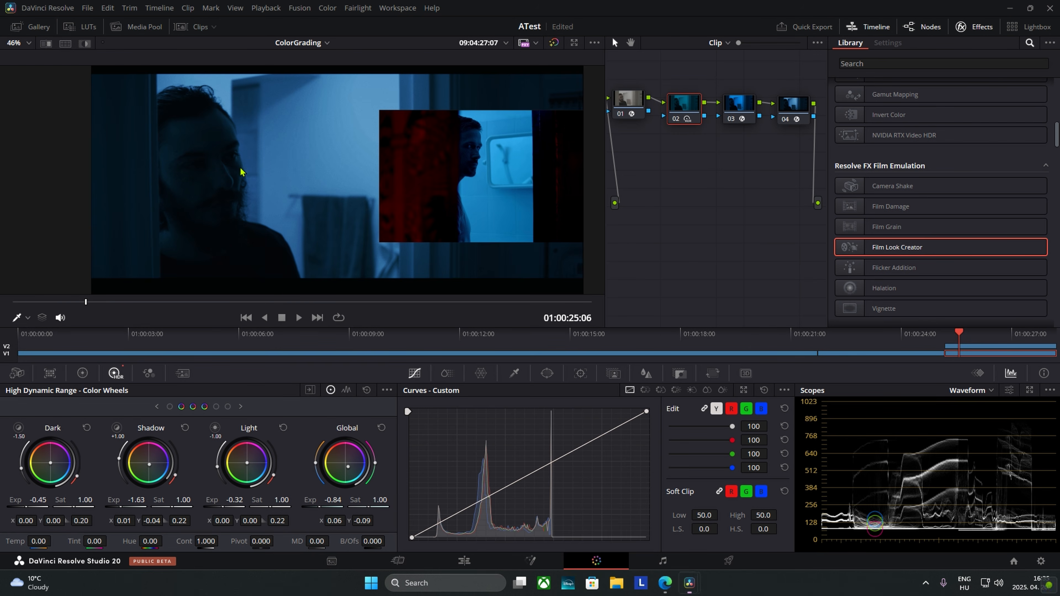
key(ctrl+f)
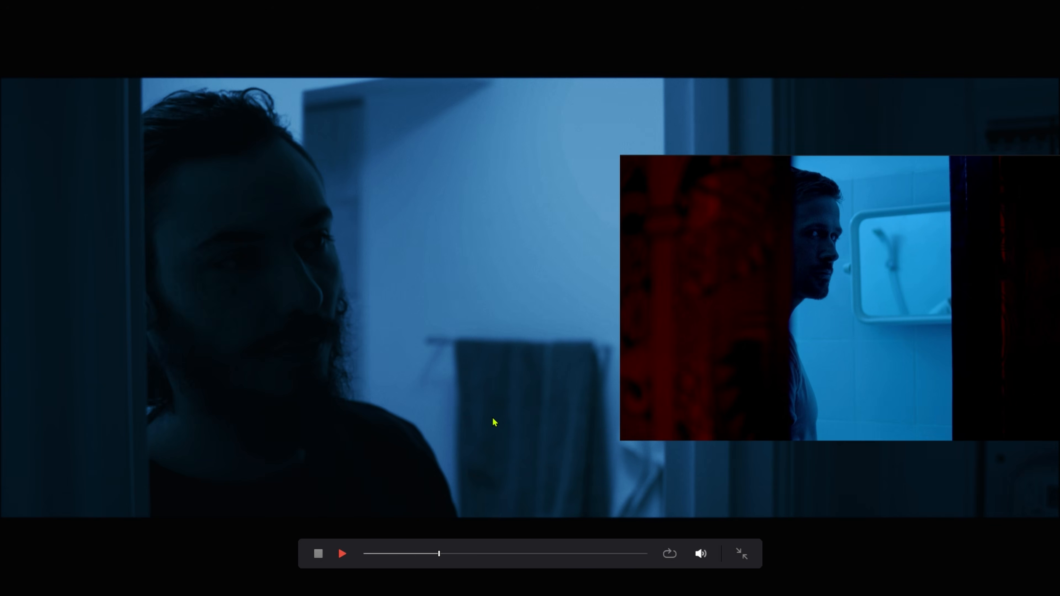
key(Escape)
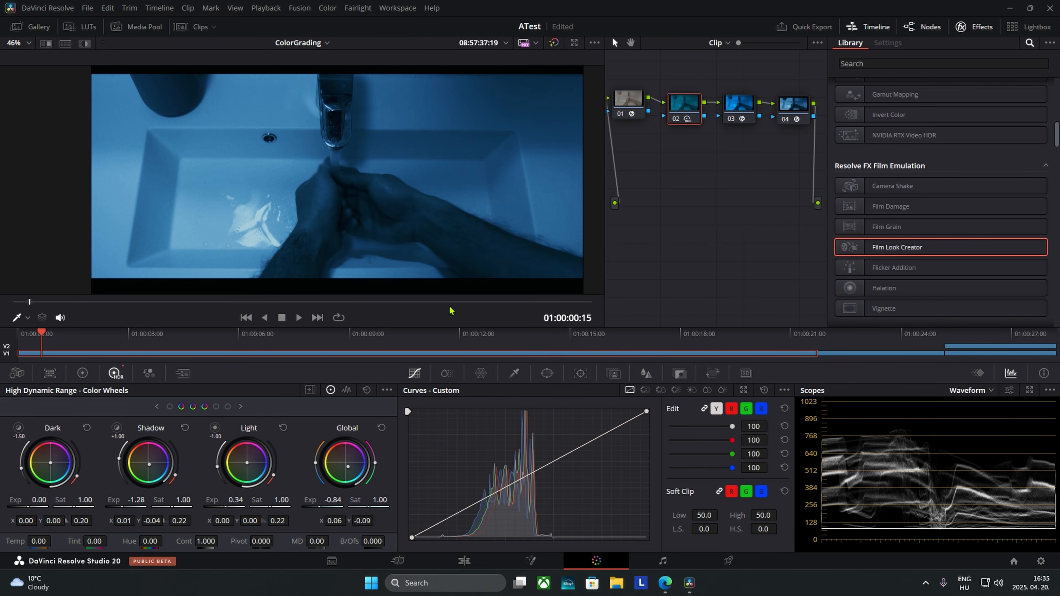
Return to editing the ColorGrading timeline and play from the end of the first WATERTEST.MP4 clip into MVI_5238.MP4, checking the grades full screen.
click(464, 560)
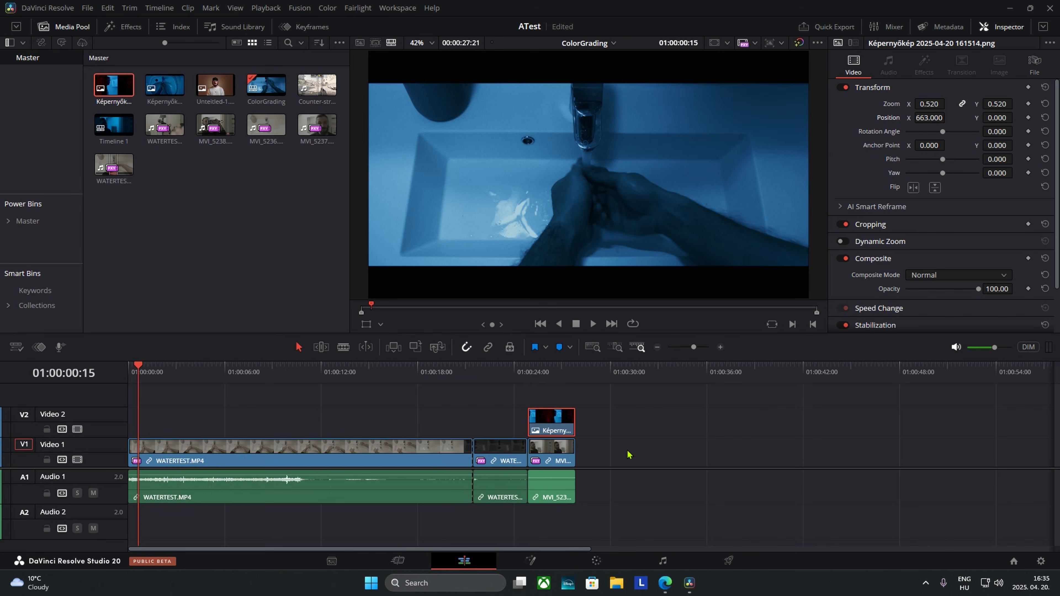
click(458, 371)
key(space)
key(ctrl+f)
key(Escape)
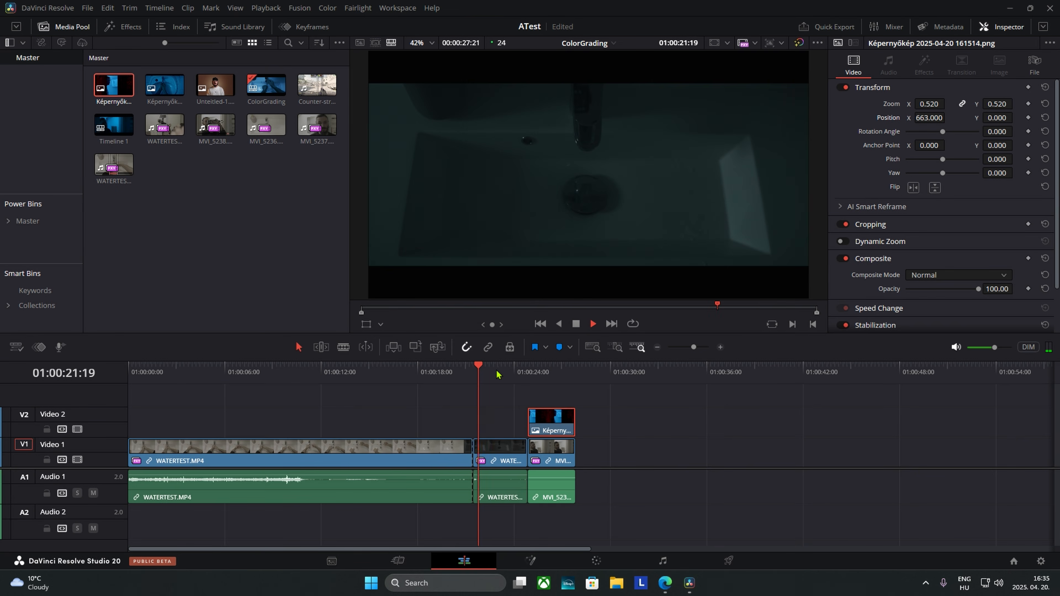
click(515, 371)
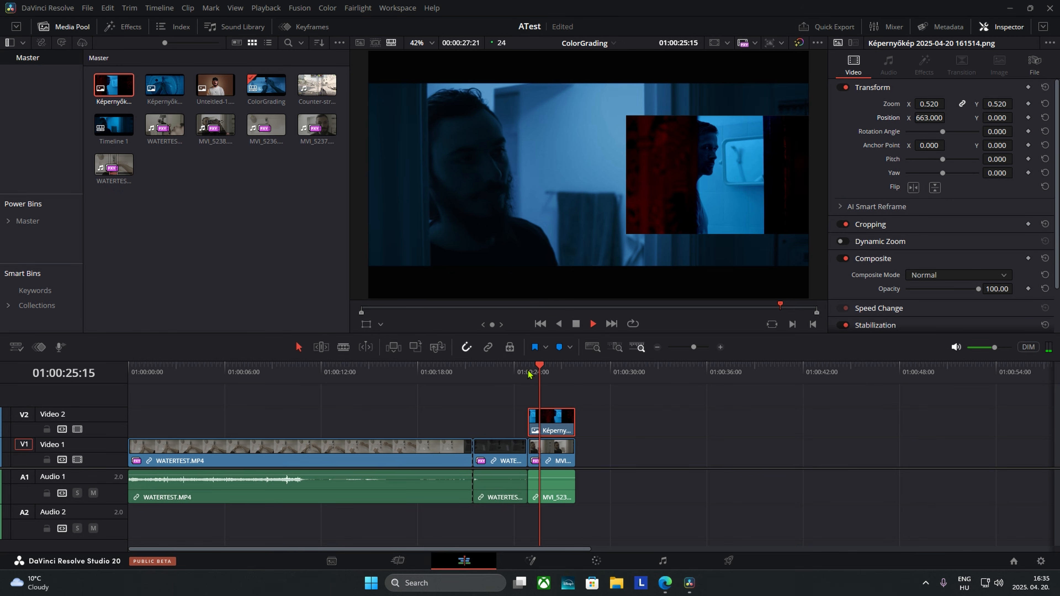
key(ctrl+f)
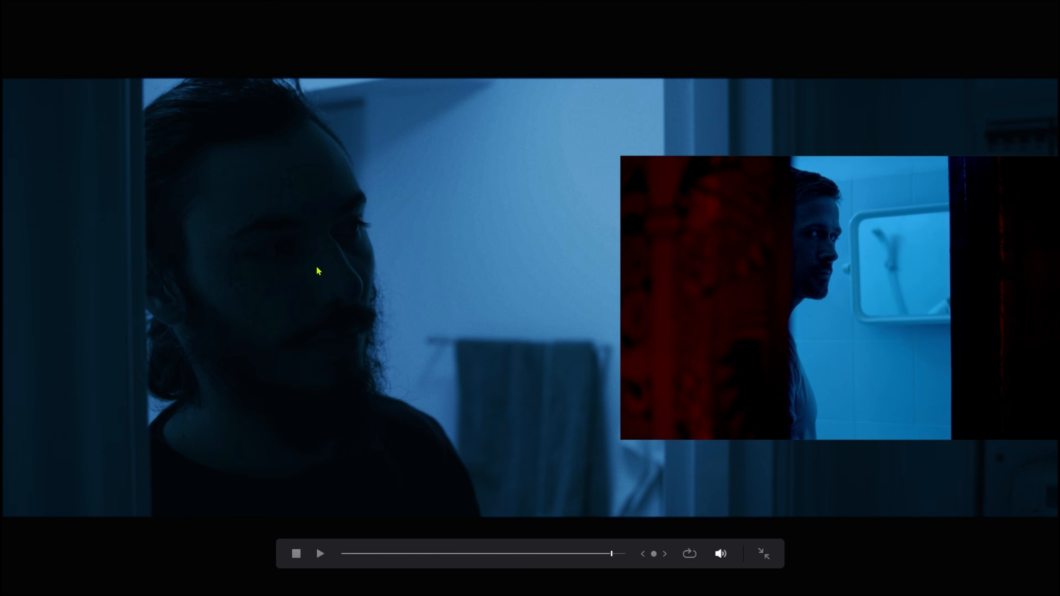
key(Escape)
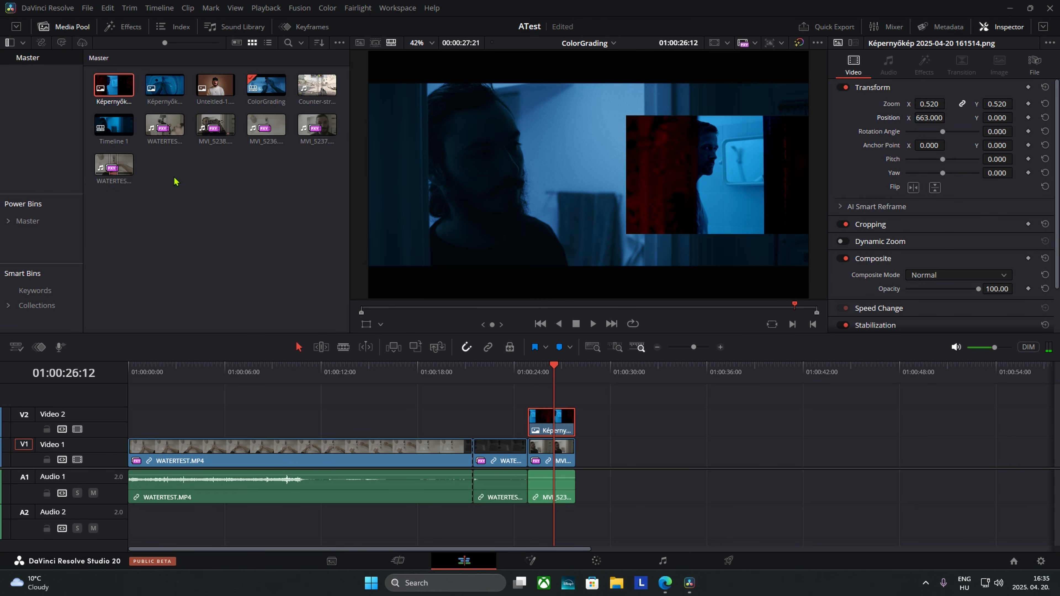
Open Timeline 1 and play the beginning of its first WATERTEST.MP4 clip full screen.
double_click(109, 129)
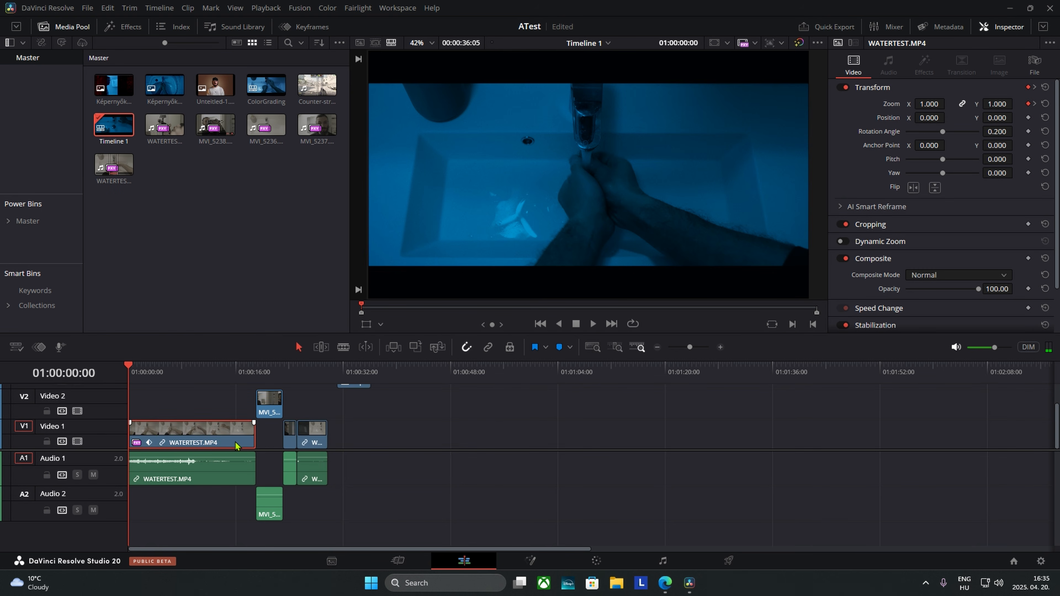
key(ctrl+f)
key(space)
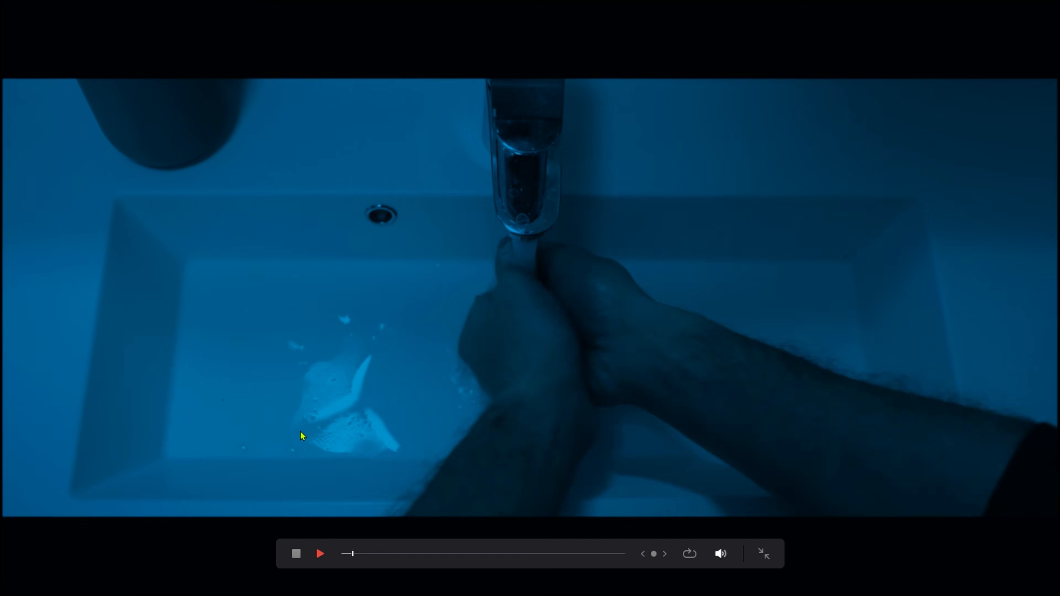
key(Escape)
key(space)
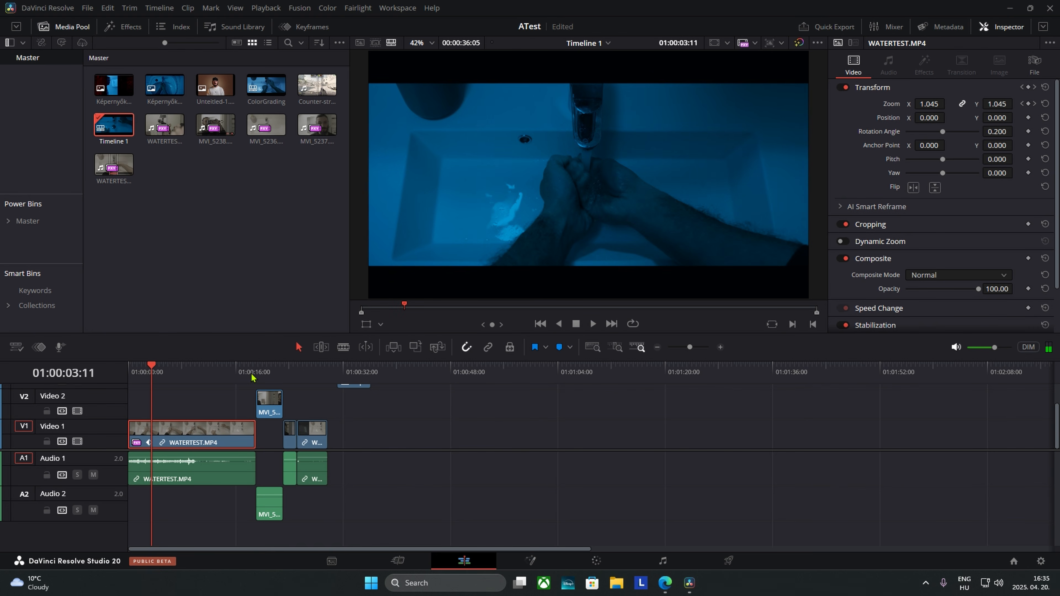
Review Timeline 1 by playing from the end of the first sink clip through the MVI clips to the final WATERTEST.MP4 clip.
click(244, 377)
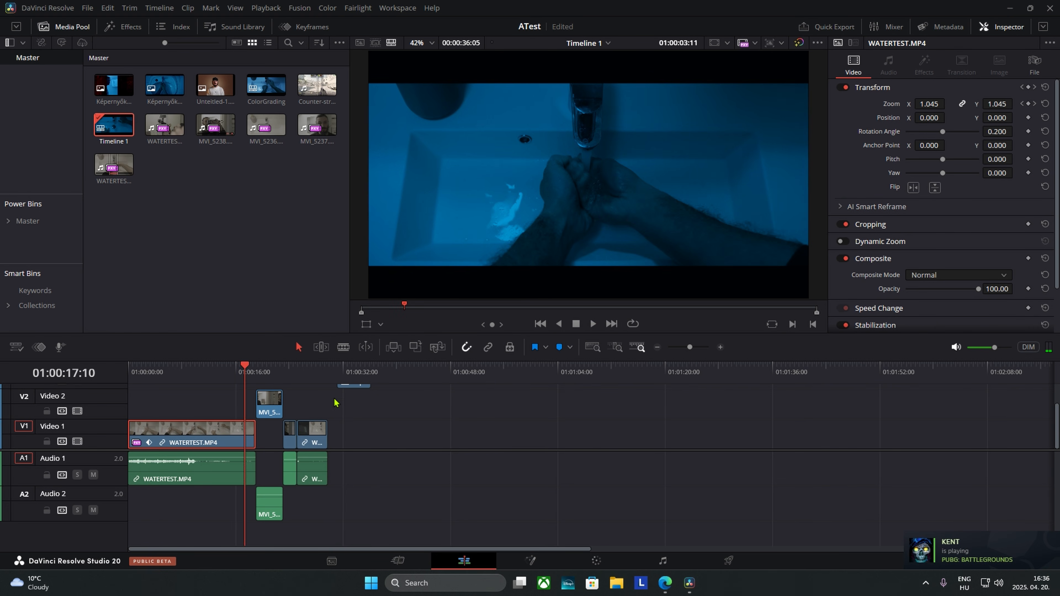
click(328, 375)
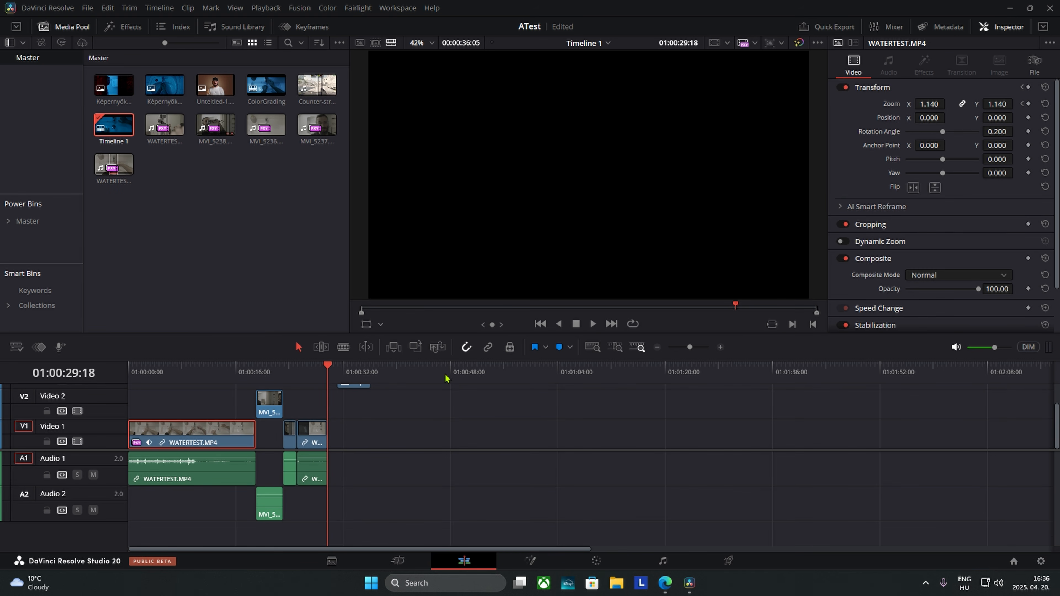
click(230, 374)
click(246, 370)
click(240, 370)
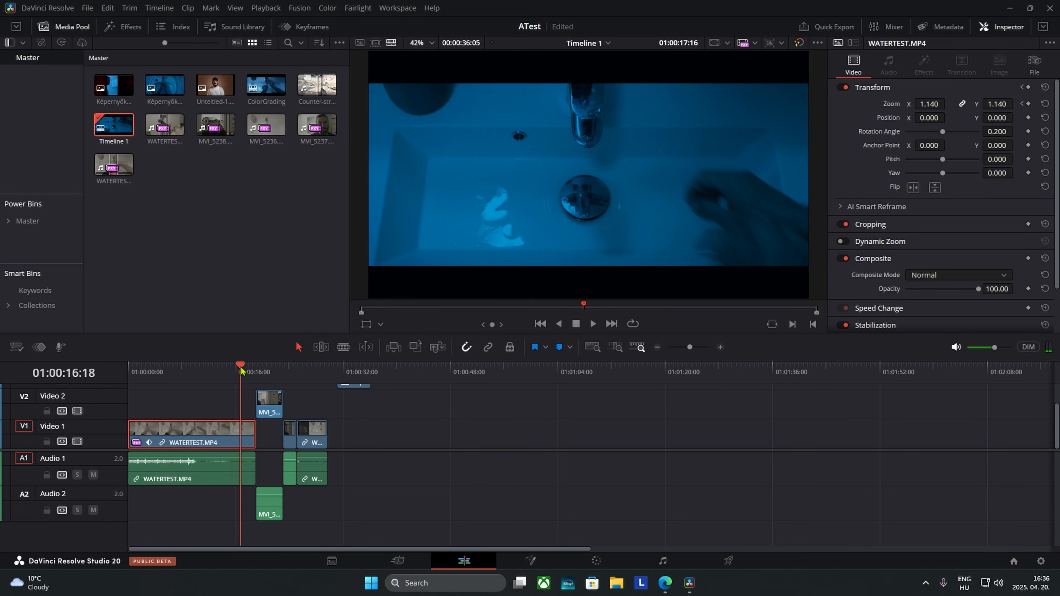
key(space)
key(space)
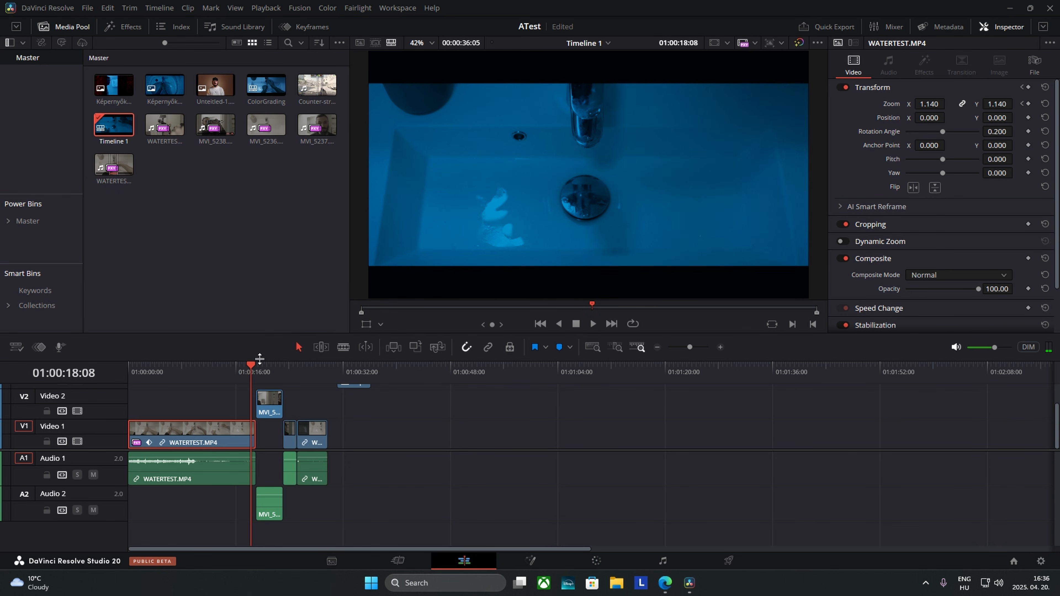
key(space)
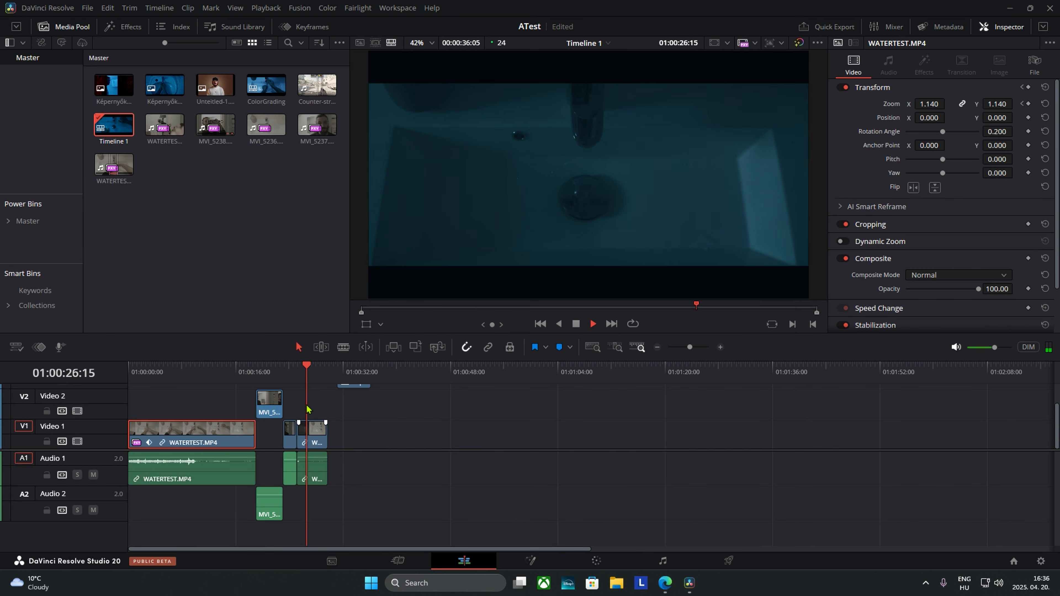
click(330, 369)
key(space)
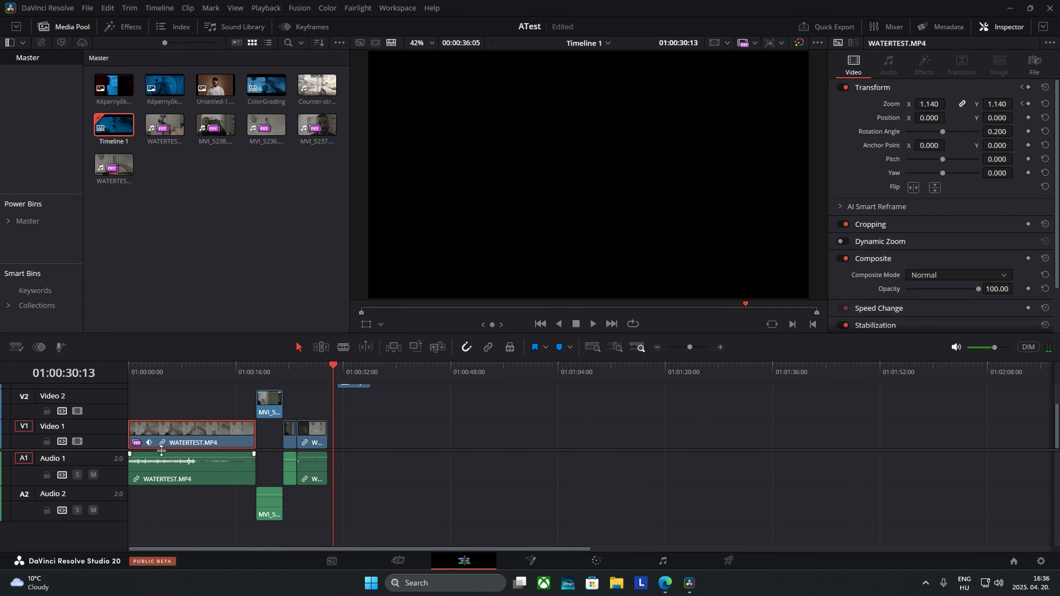
click(210, 505)
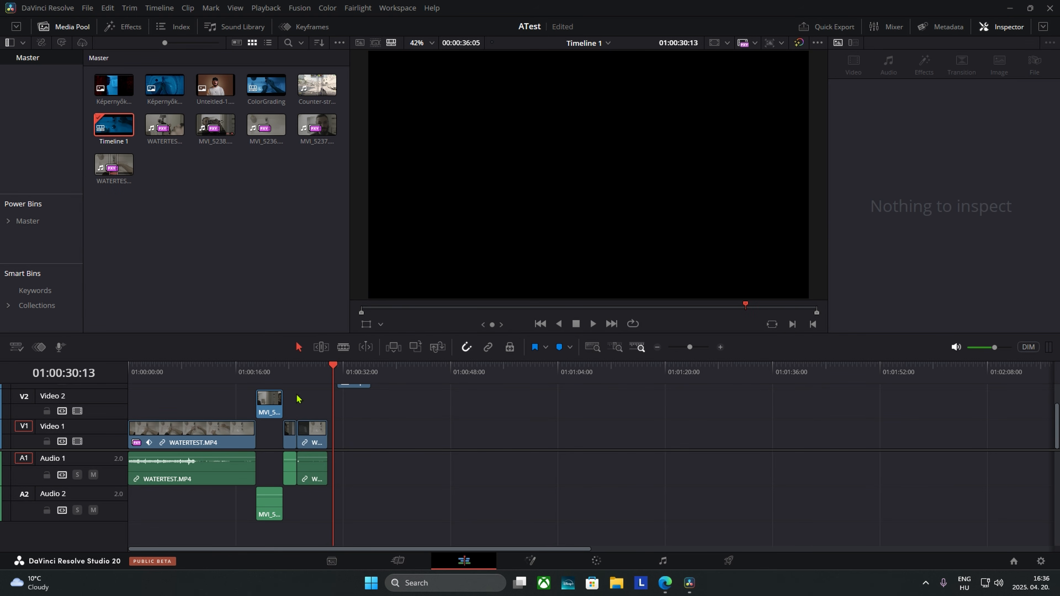
click(209, 372)
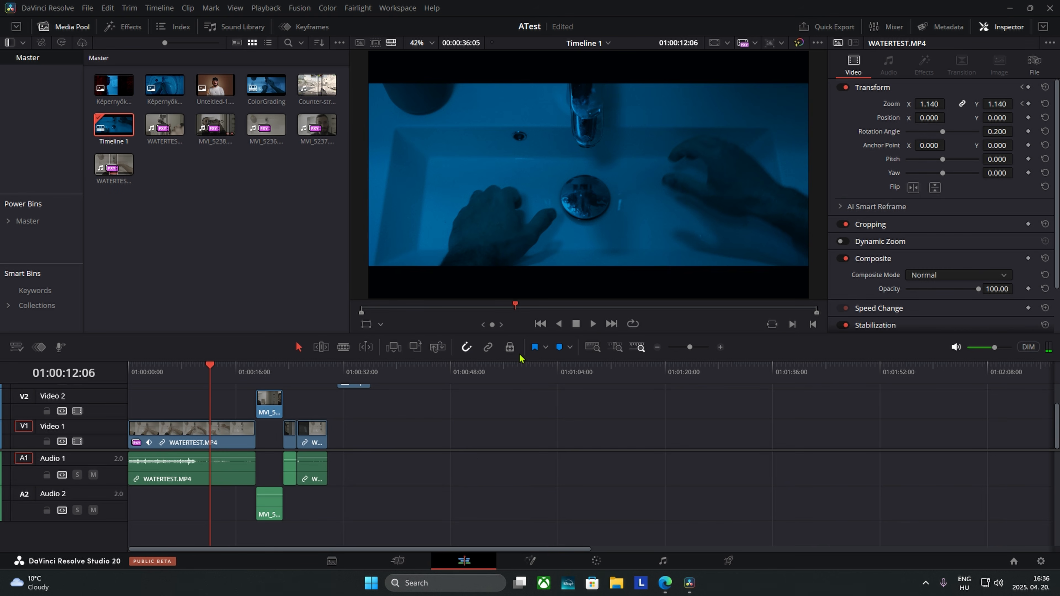